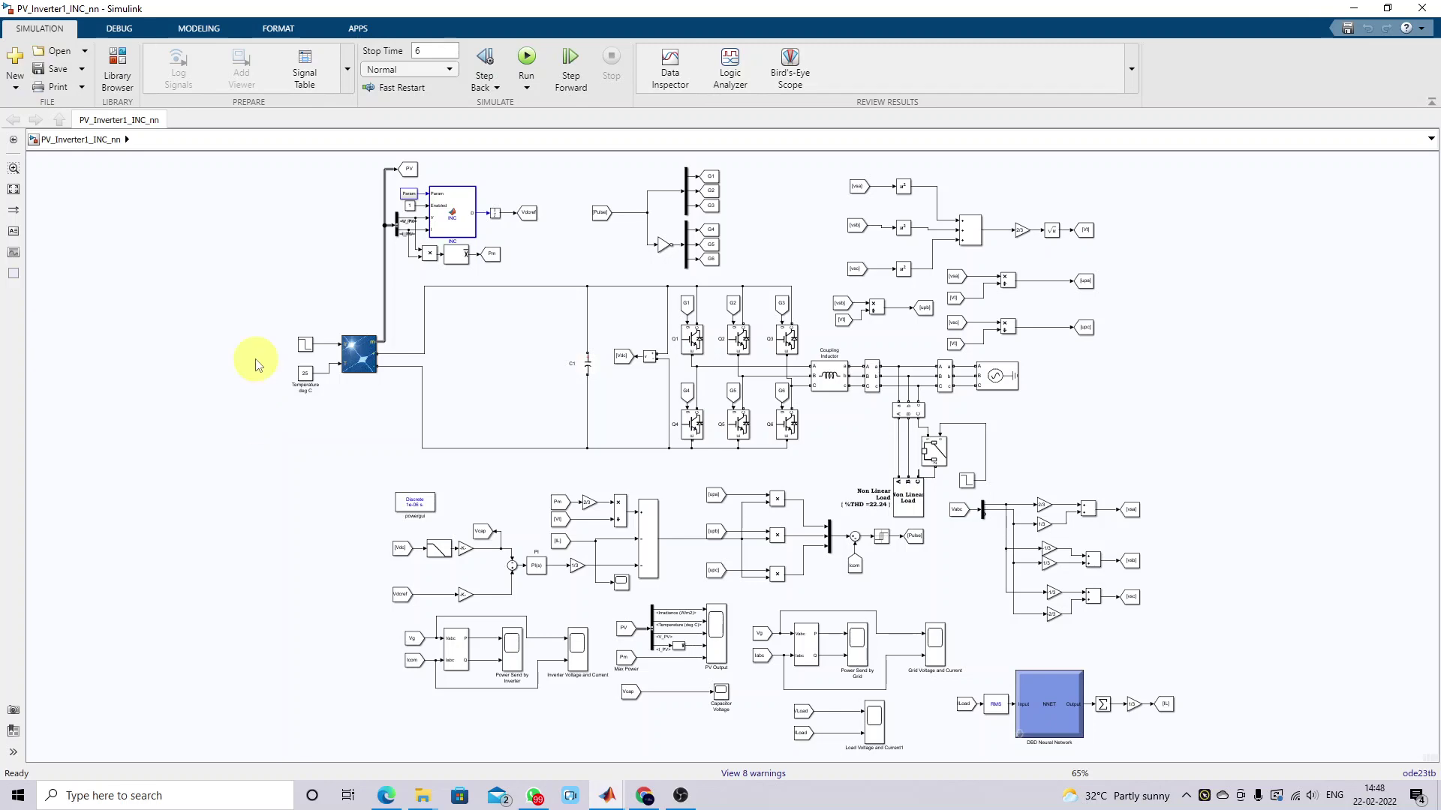
# Step: Open the PV Array block's parameters and examine its parallel strings and series-connected modules per string
pyautogui.scroll(2, 341, 351)
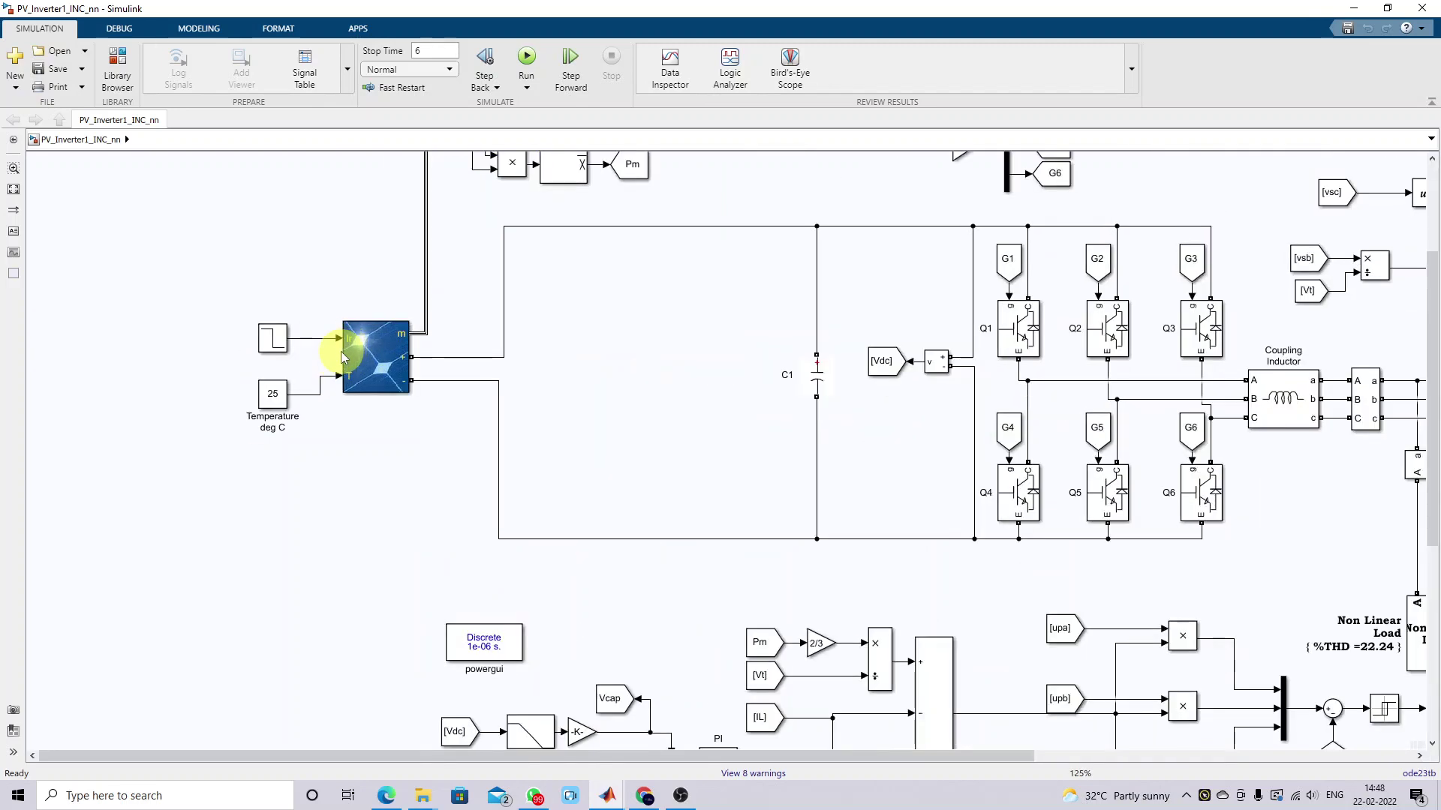
pyautogui.scroll(-1, 341, 351)
pyautogui.click(366, 347)
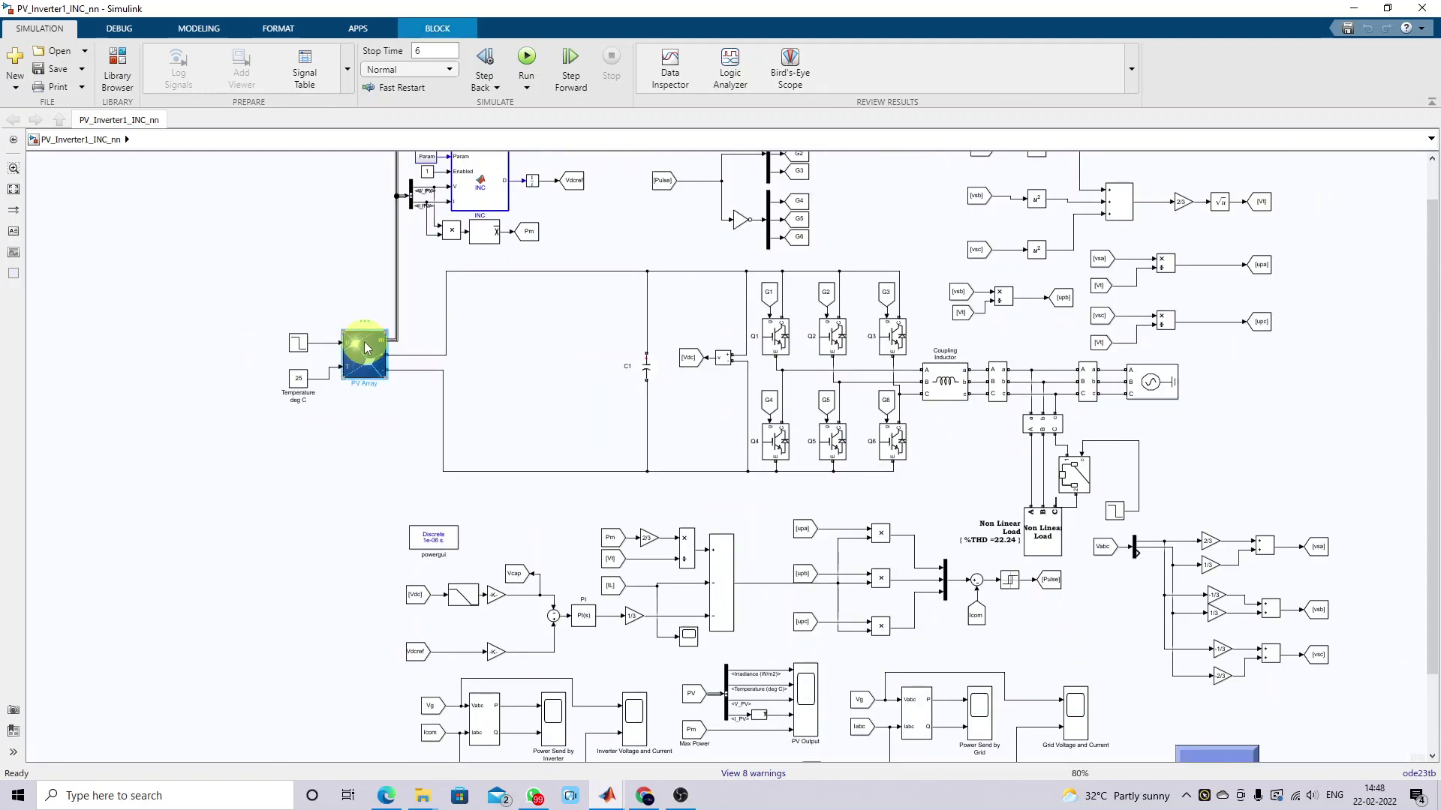
pyautogui.doubleClick(365, 346)
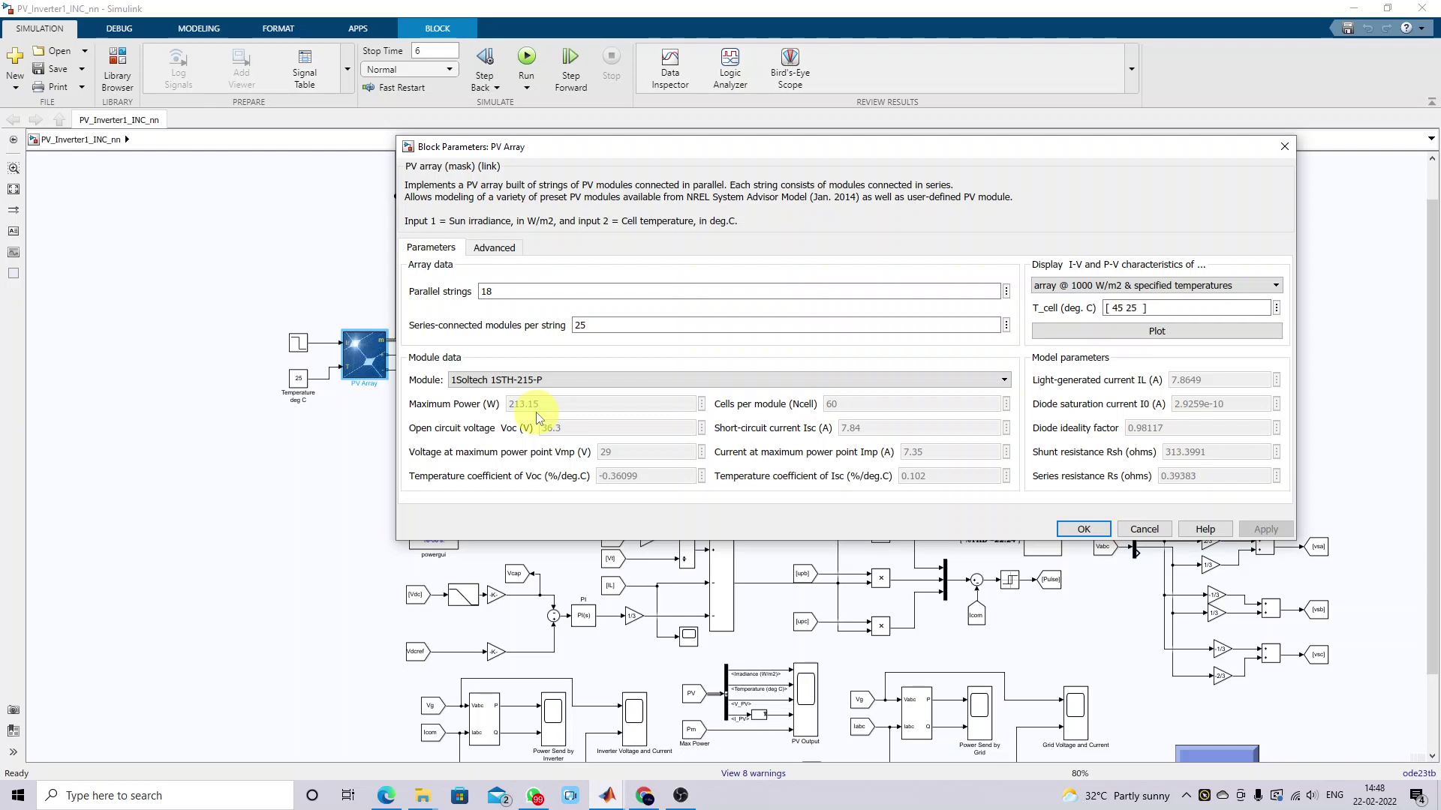
pyautogui.doubleClick(580, 325)
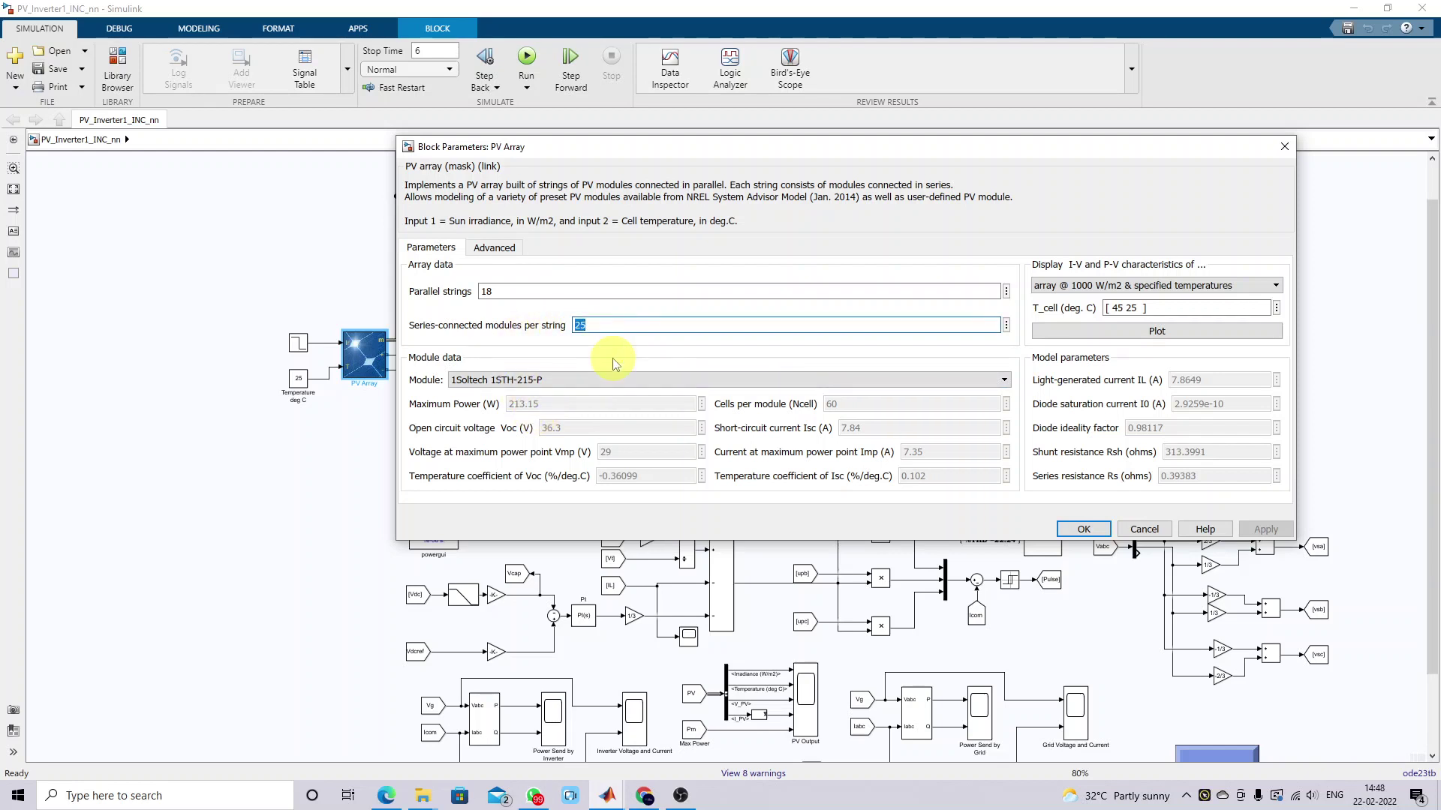
pyautogui.doubleClick(507, 291)
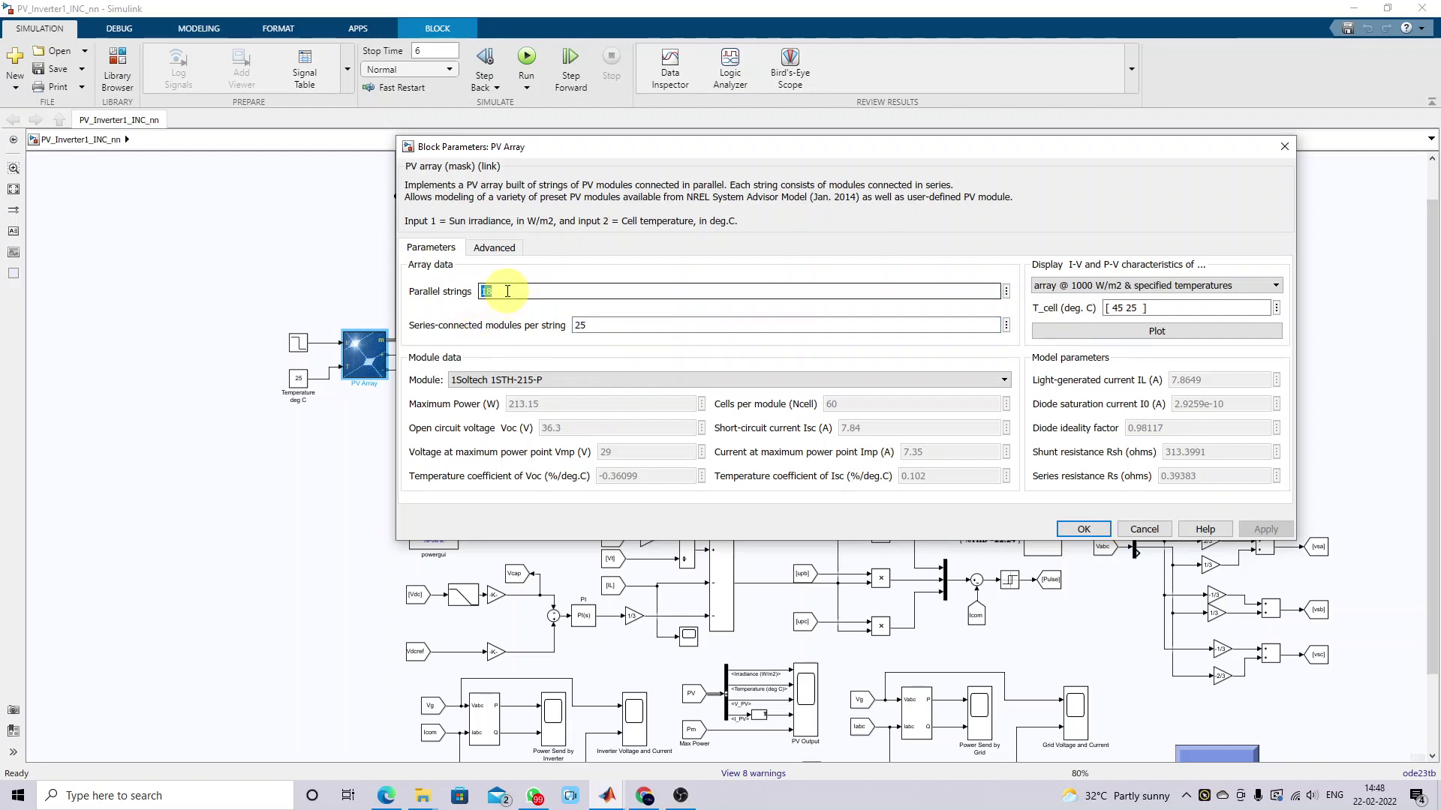
# Step: Plot the PV array's I-V and P-V curves at 25 deg.C and specified irradiances, and read the 1 kW/m2 maximum power point
pyautogui.click(1055, 290)
pyautogui.click(1055, 310)
pyautogui.click(1100, 331)
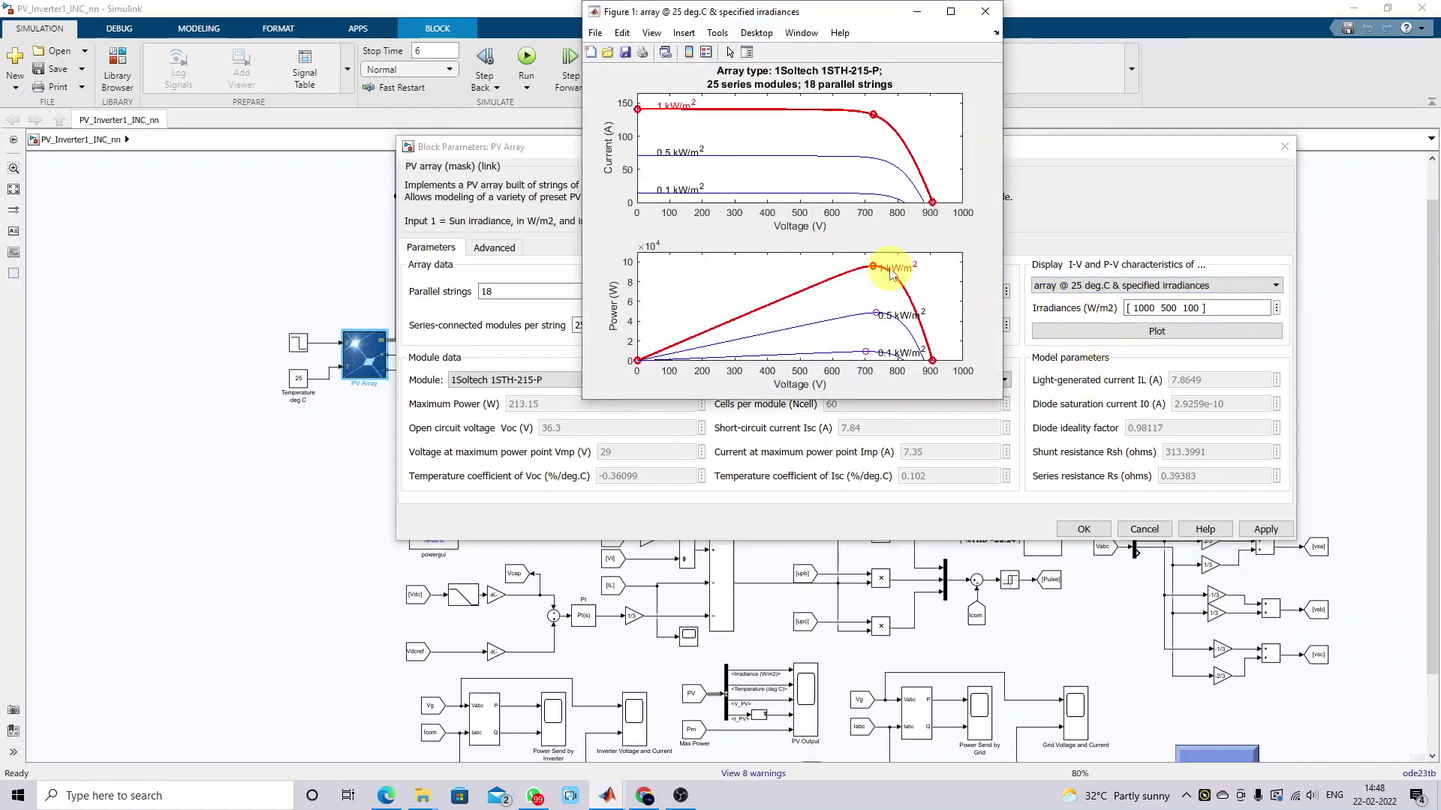
pyautogui.moveTo(872, 265)
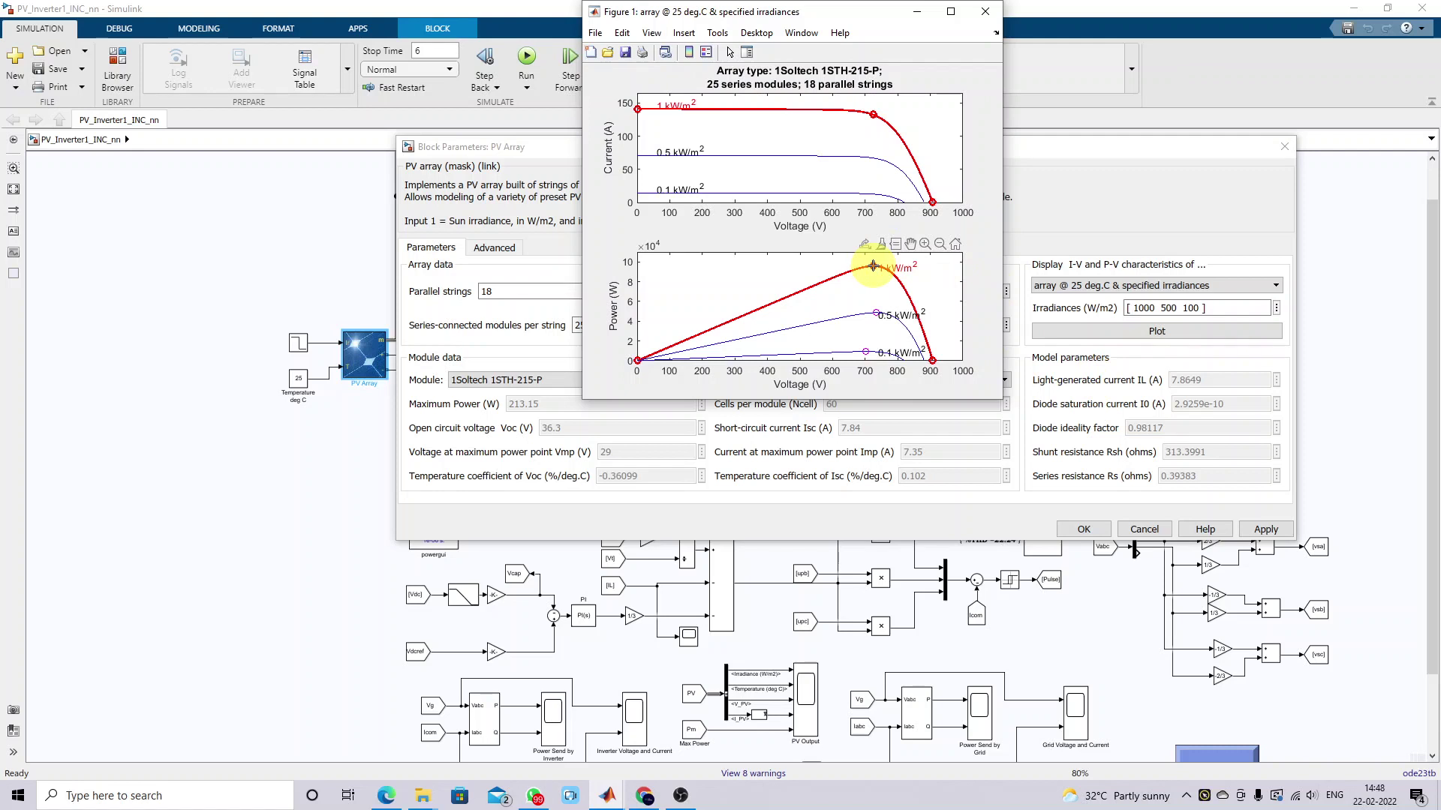
pyautogui.click(874, 264)
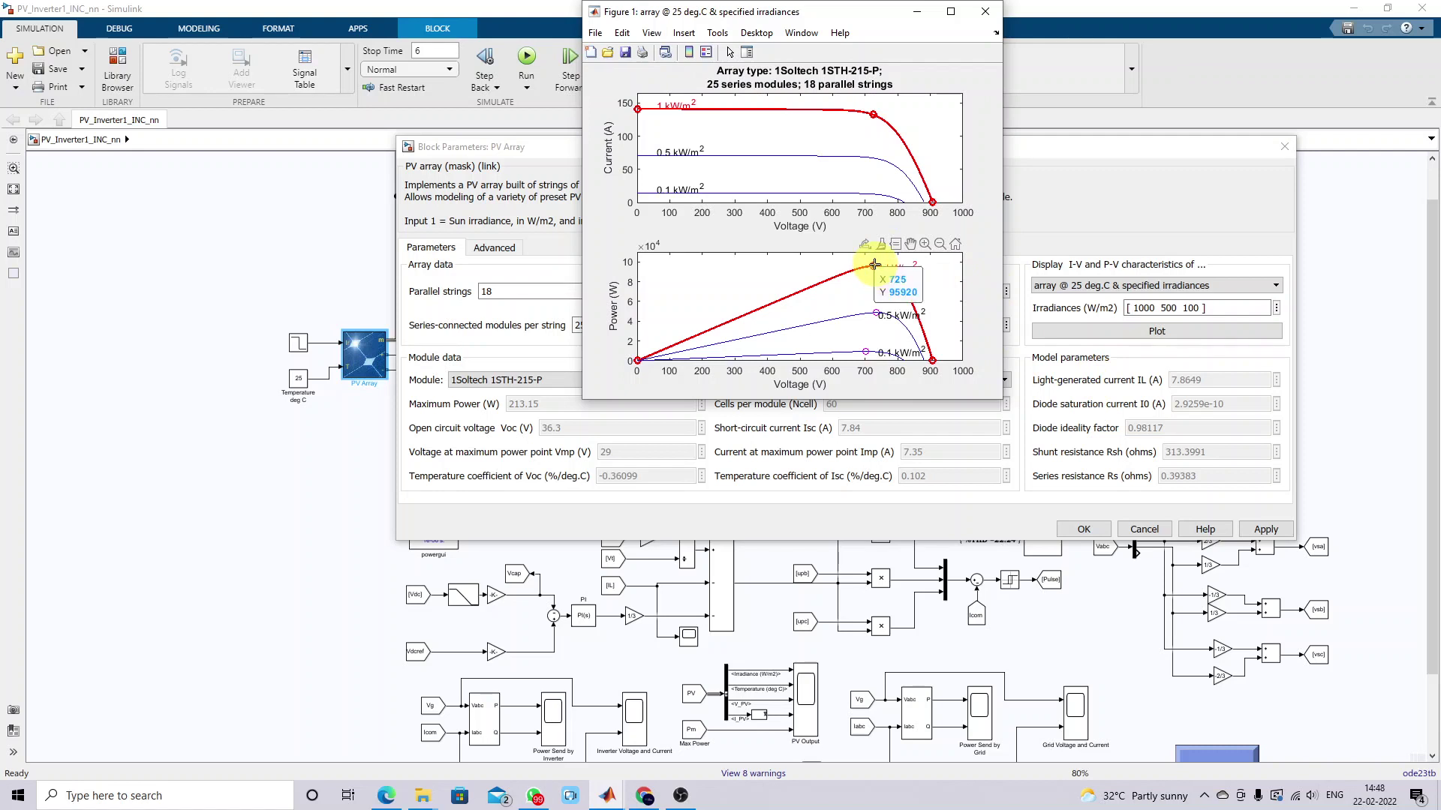
pyautogui.click(985, 19)
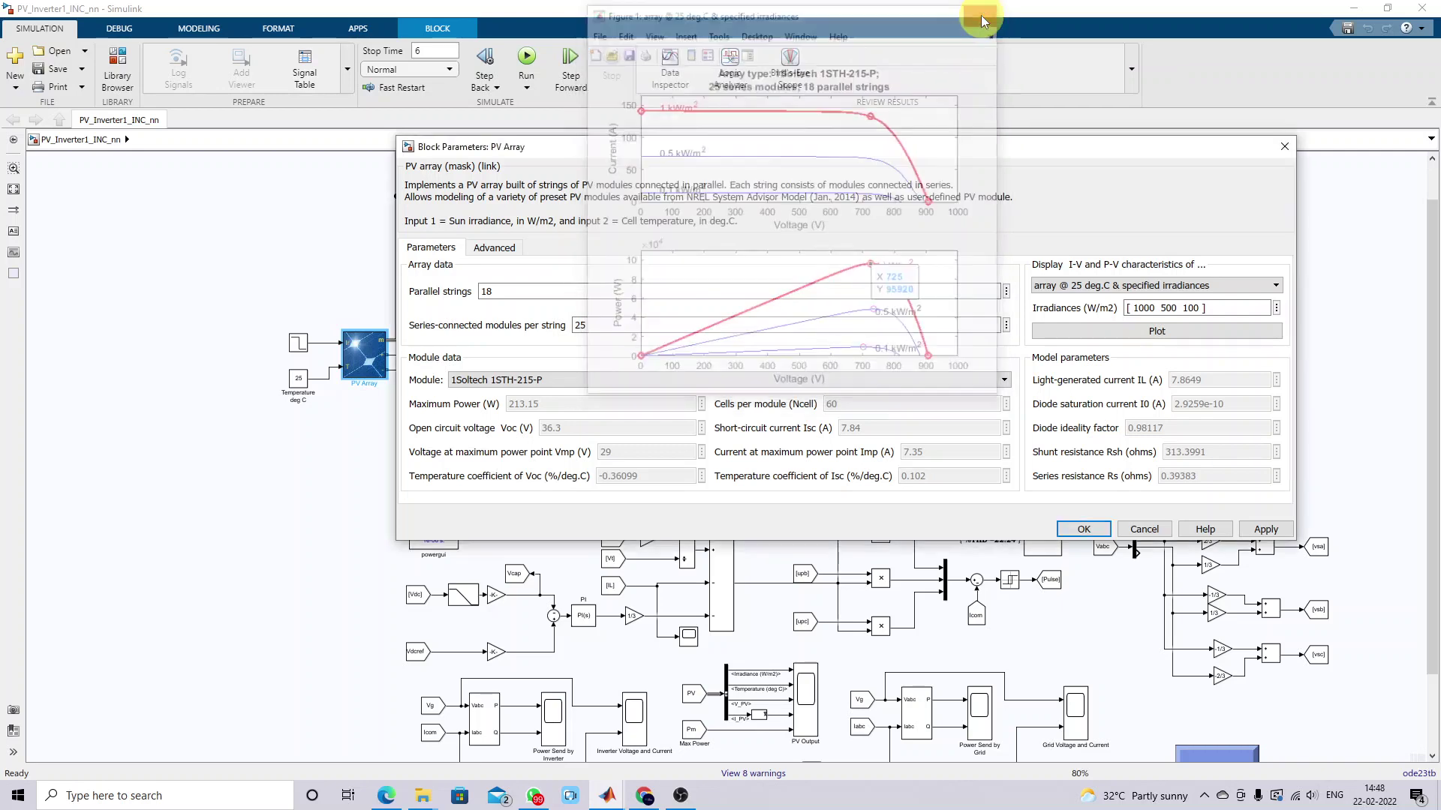
pyautogui.click(1284, 147)
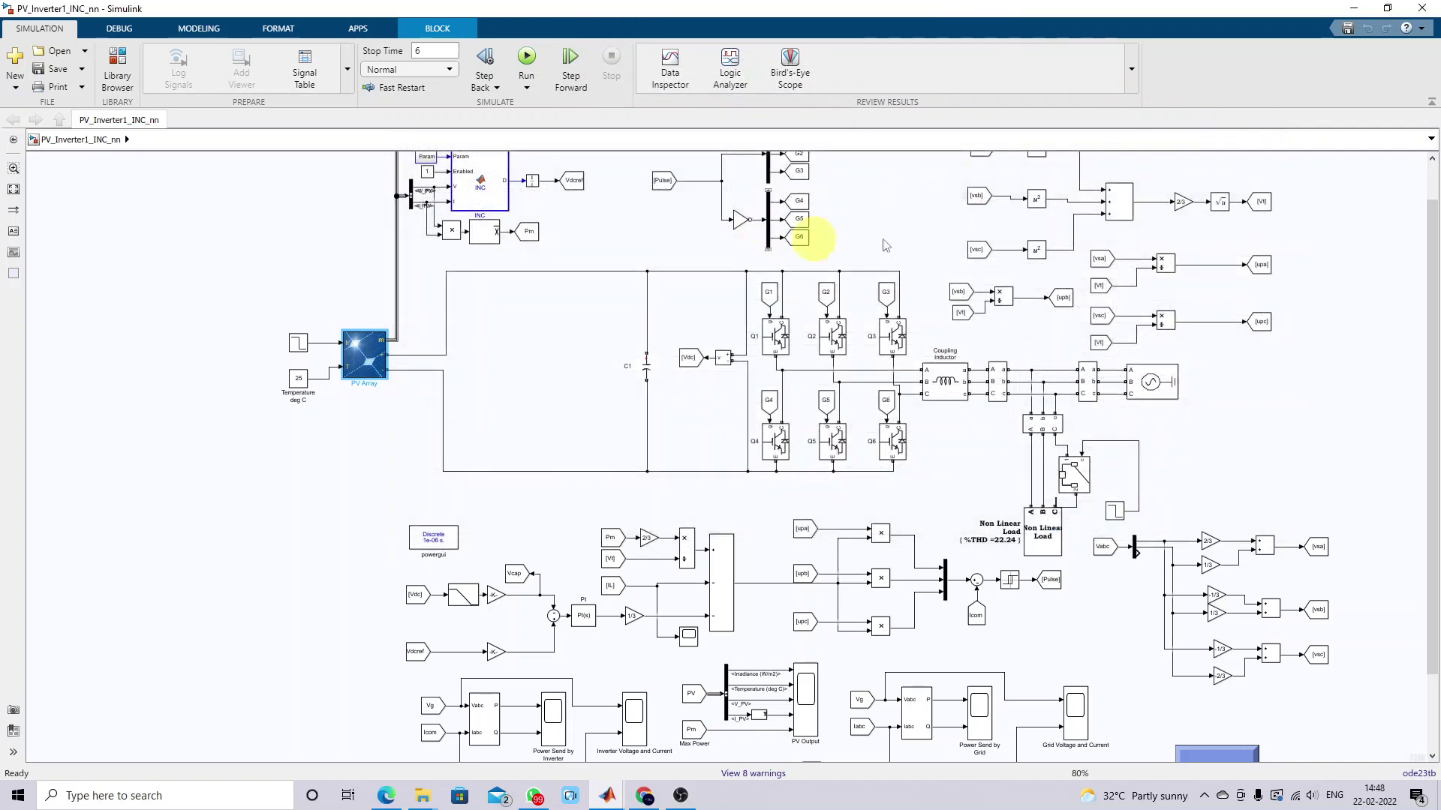
# Step: Point out the PV voltage and current signals entering the INC block with temporary pen arrows
pyautogui.scroll(1, 1429, 255)
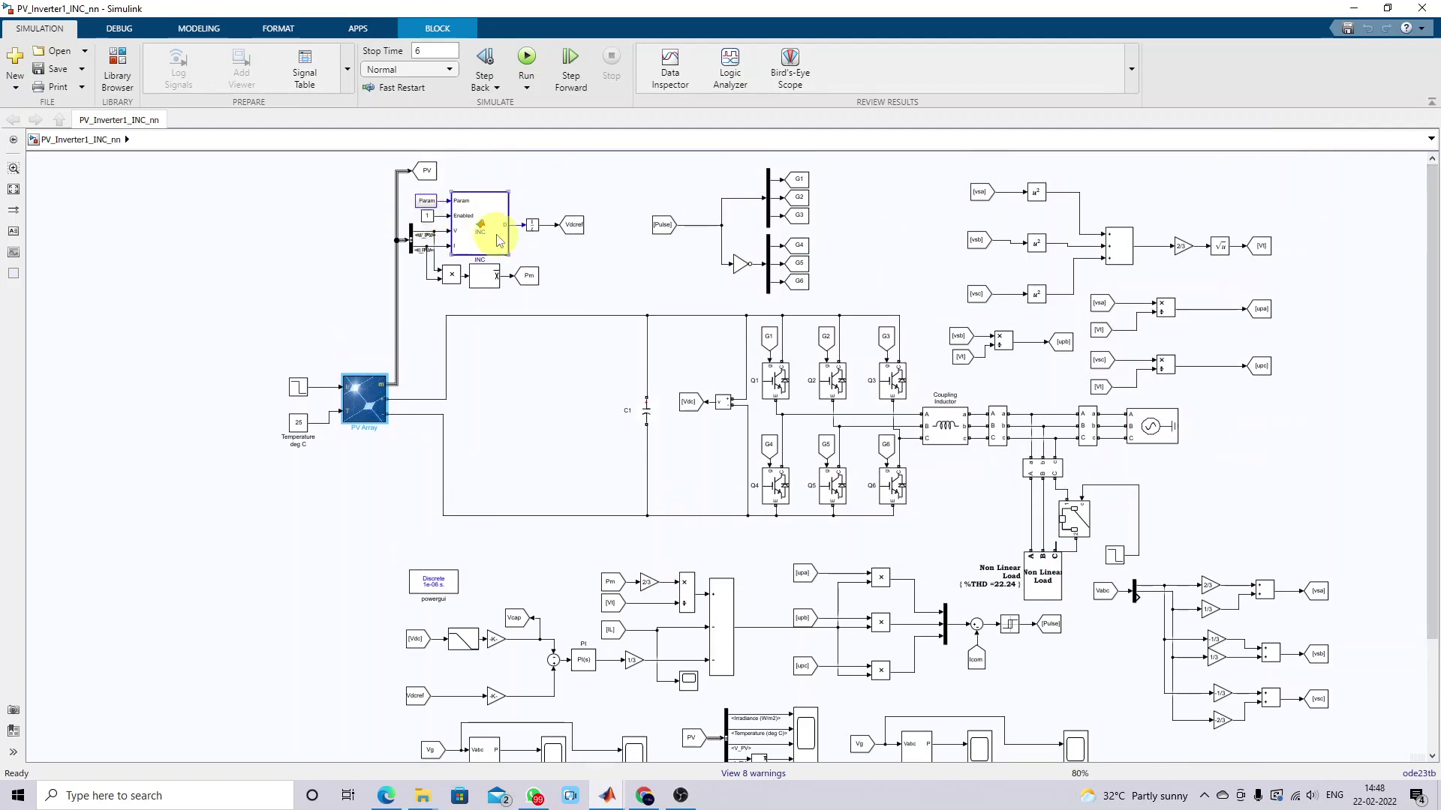
pyautogui.scroll(1, 438, 235)
pyautogui.scroll(1, 438, 234)
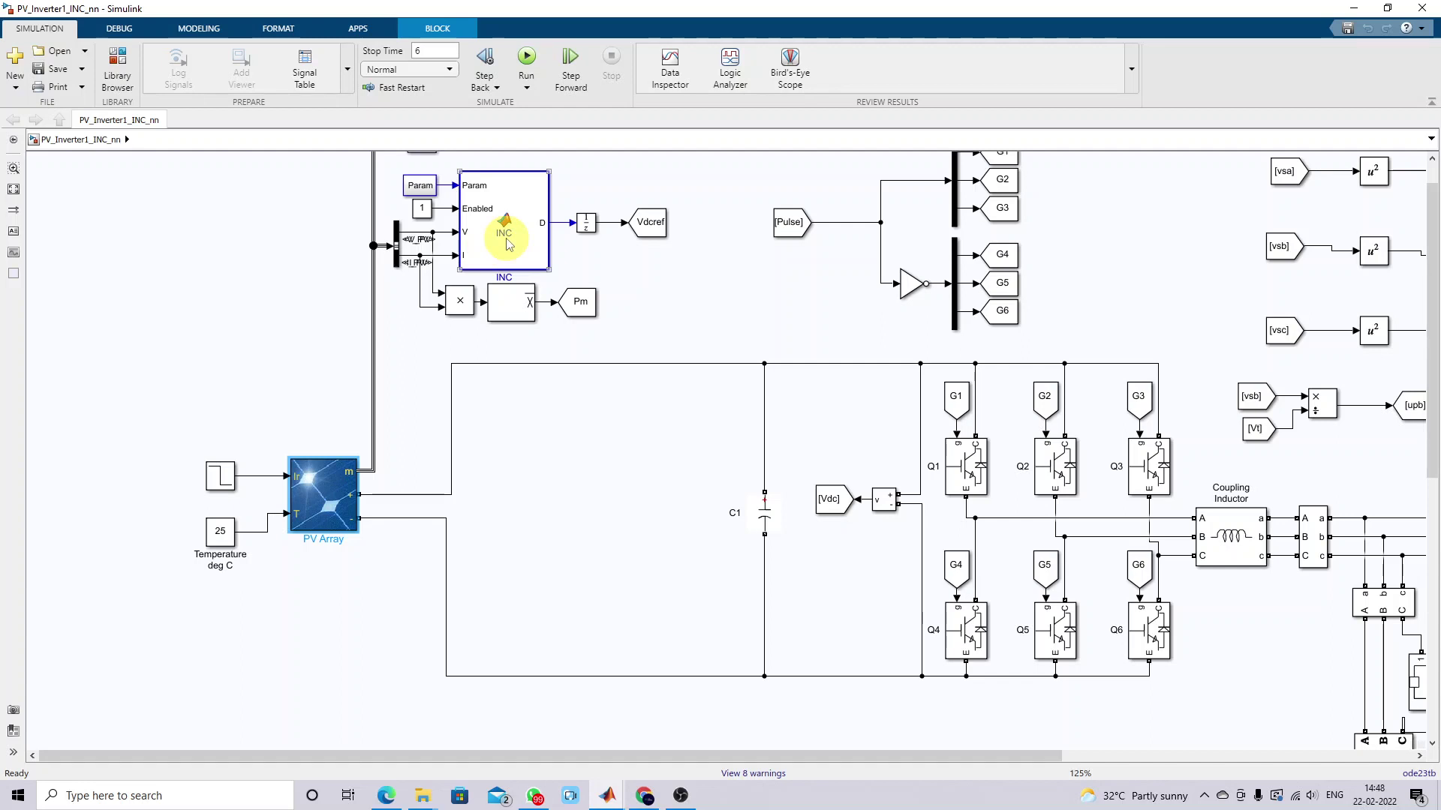
pyautogui.click(425, 259)
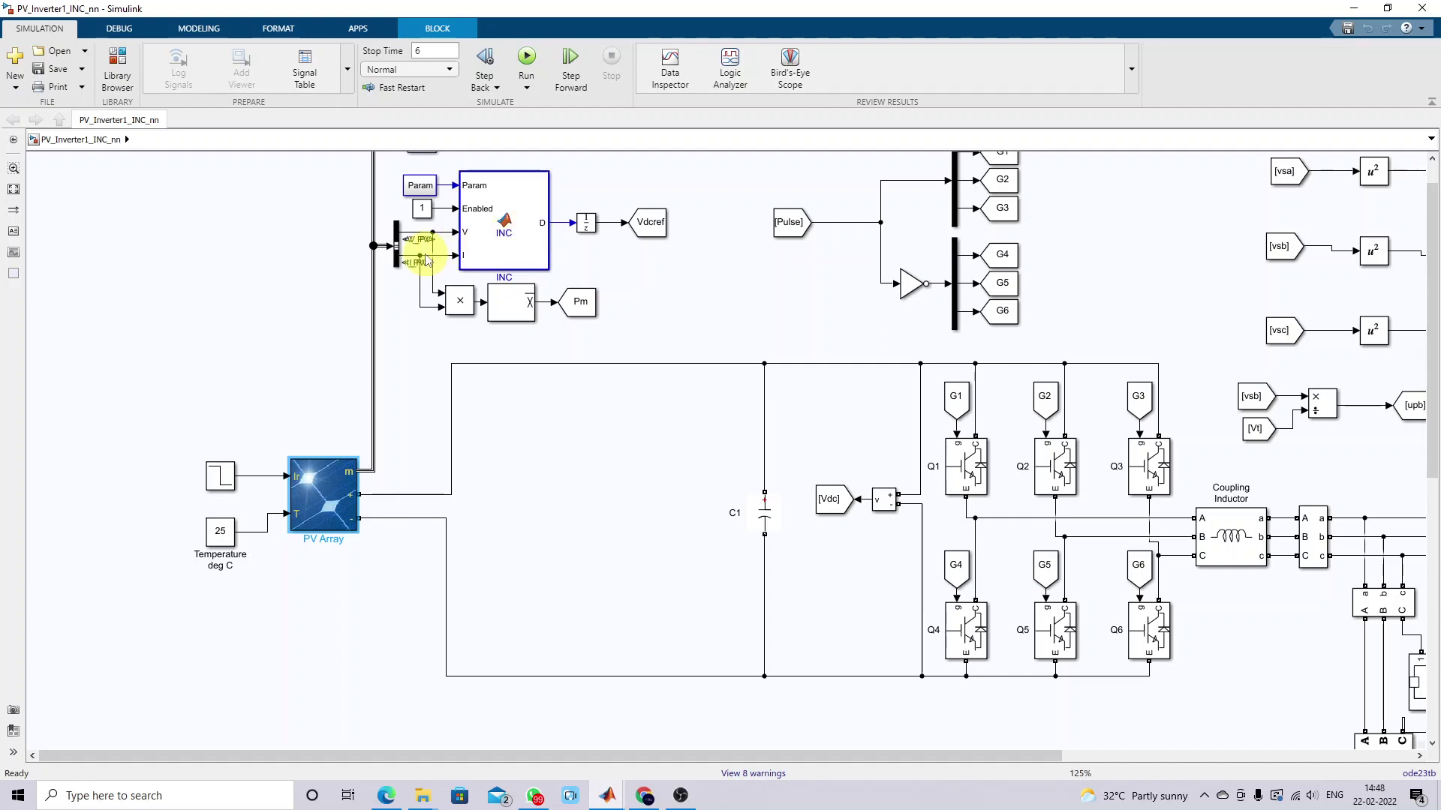
pyautogui.hotkey('ctrl', 'F5')
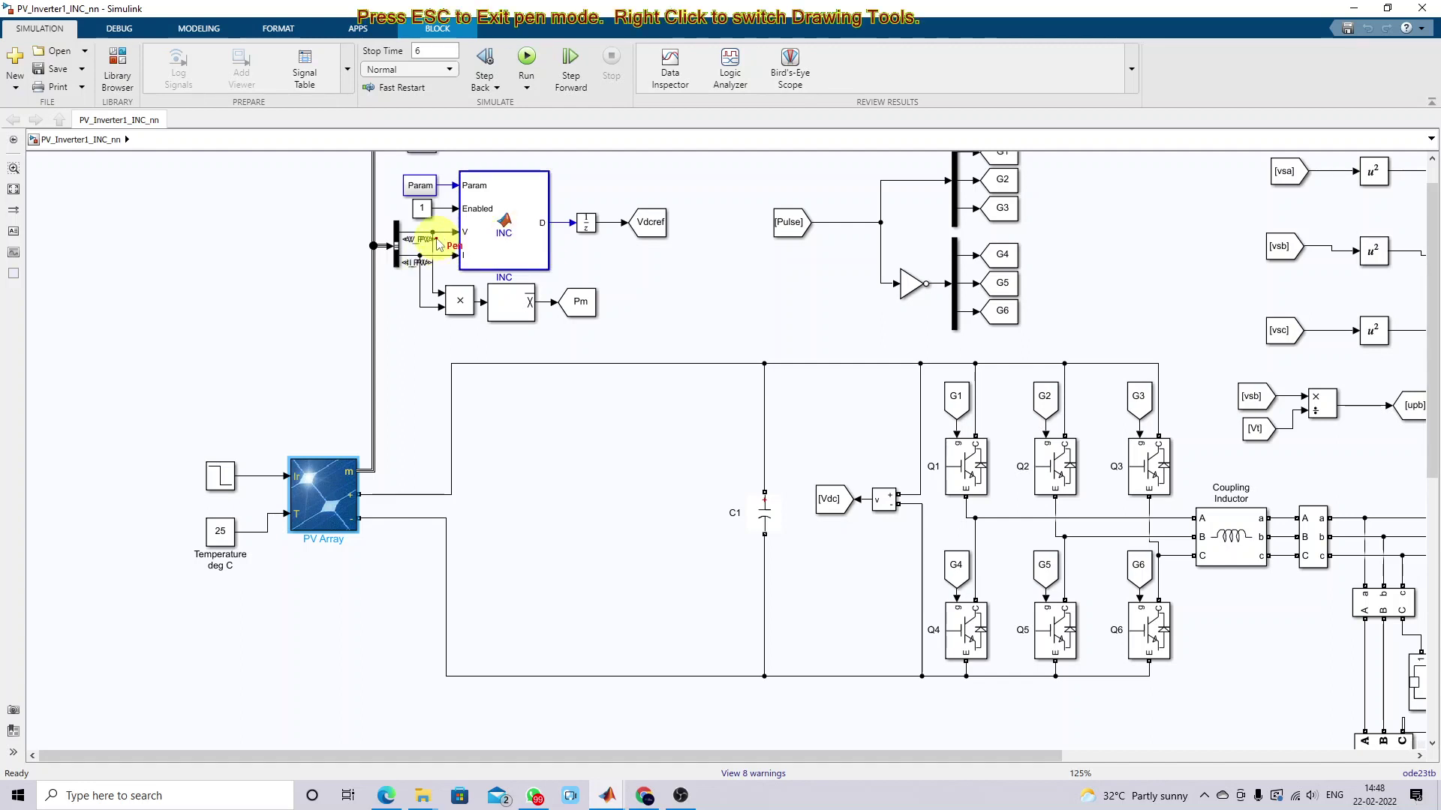
pyautogui.moveTo(448, 238); pyautogui.dragTo(454, 264)
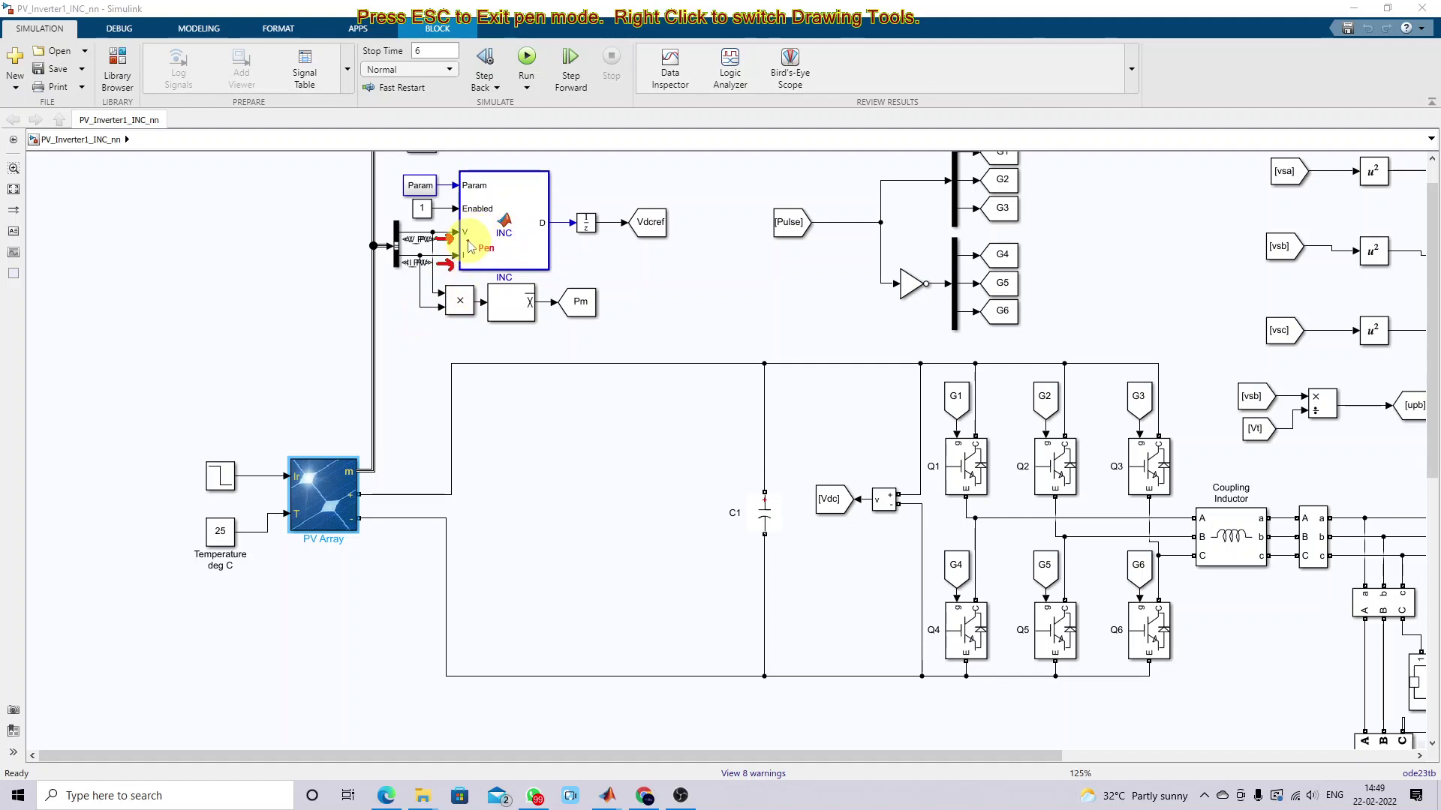
pyautogui.press('Escape')
# Step: Open the INC block's MATLAB function, review its code in an enlarged editor, then close it and return to the Simulink model
pyautogui.click(491, 252)
pyautogui.doubleClick(492, 252)
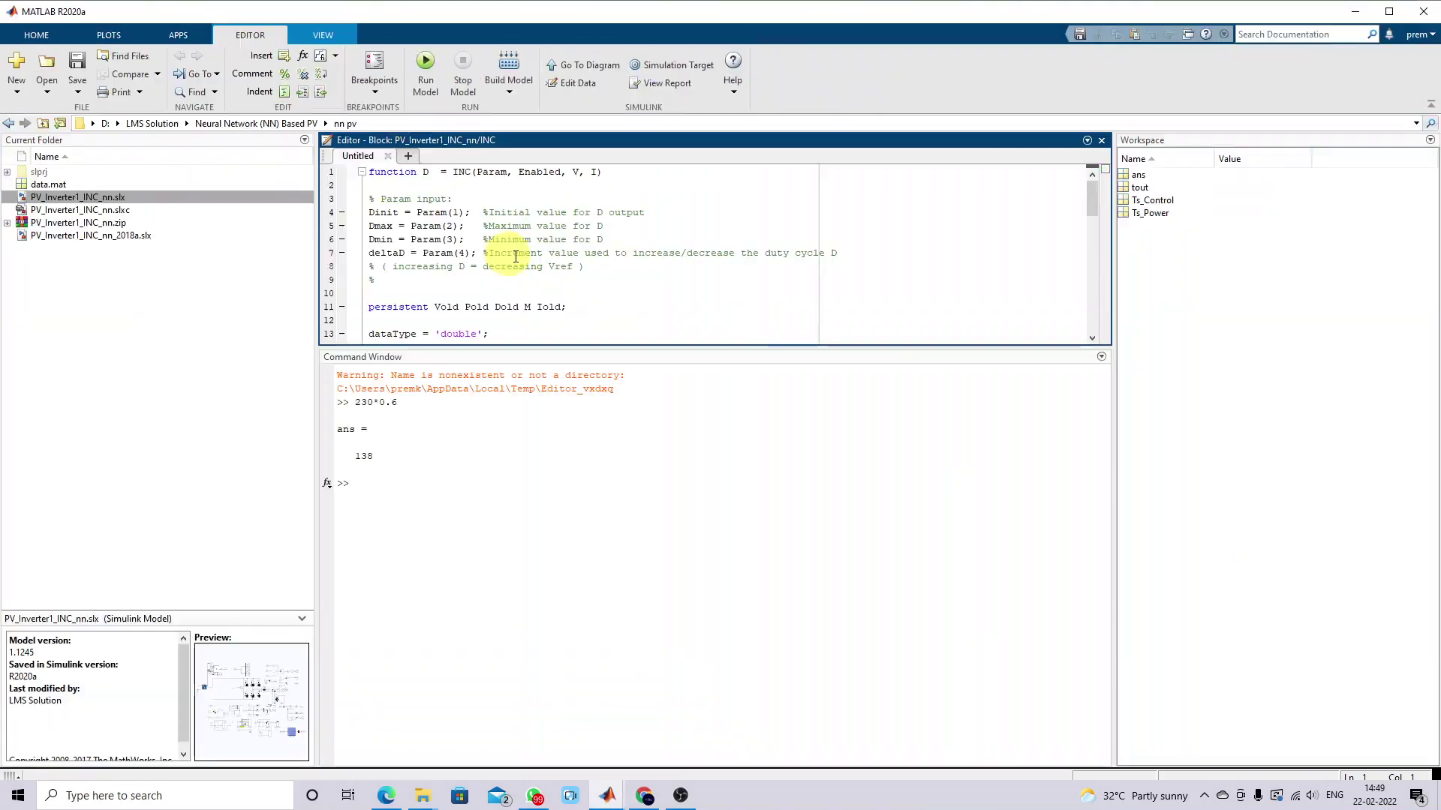
pyautogui.moveTo(518, 330); pyautogui.dragTo(521, 573)
pyautogui.click(508, 425)
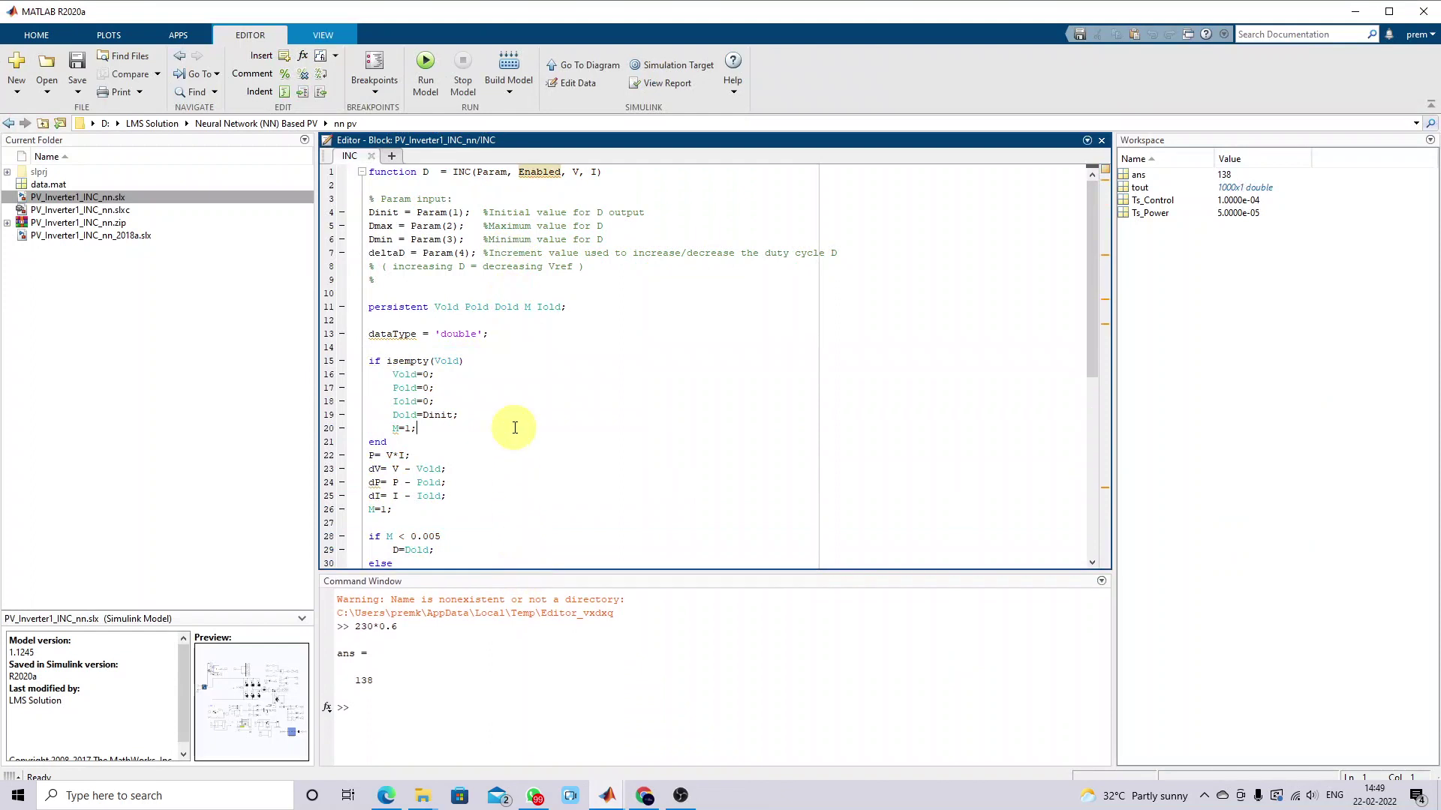
pyautogui.scroll(-6, 510, 424)
pyautogui.scroll(-3, 514, 427)
pyautogui.scroll(9, 514, 420)
pyautogui.click(424, 172)
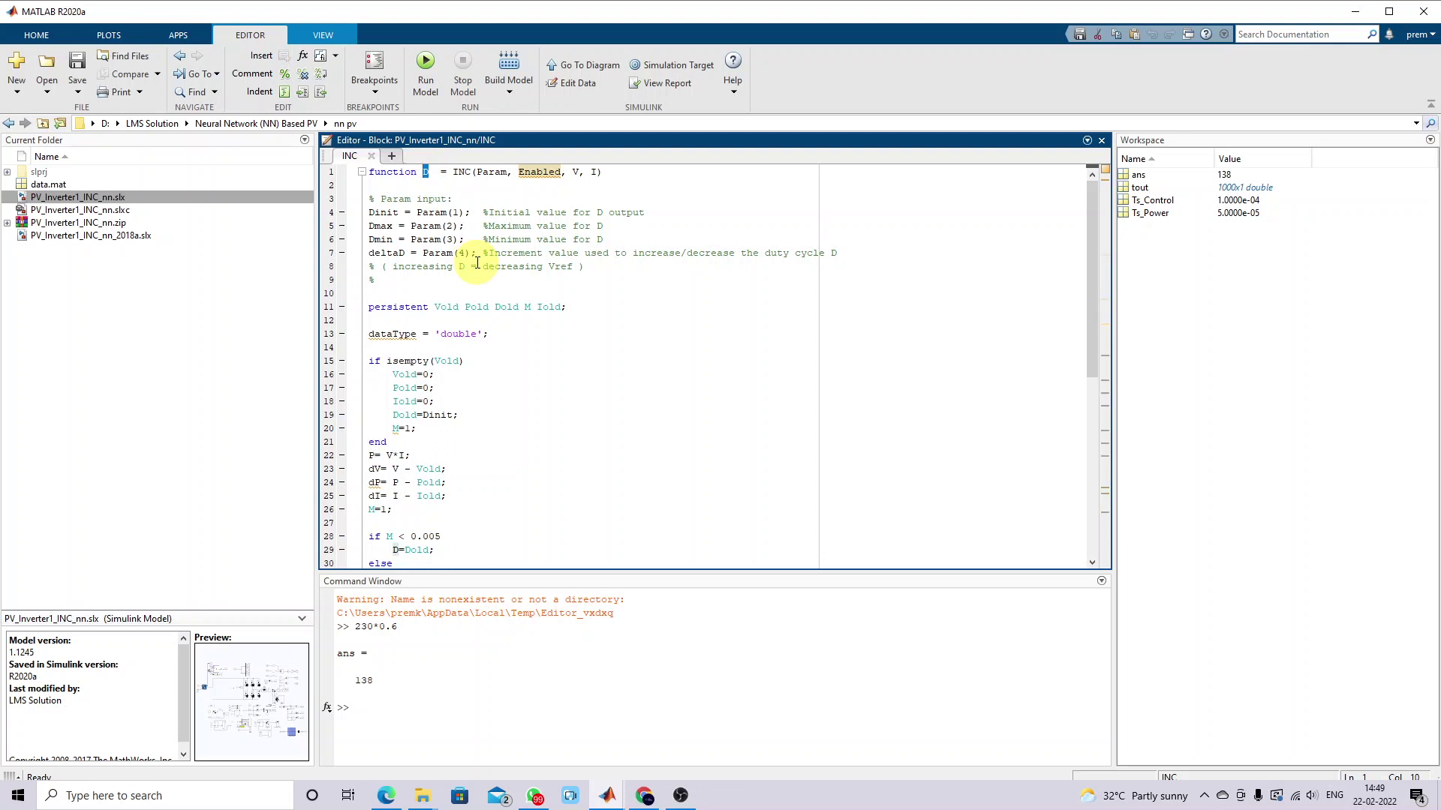
pyautogui.click(514, 335)
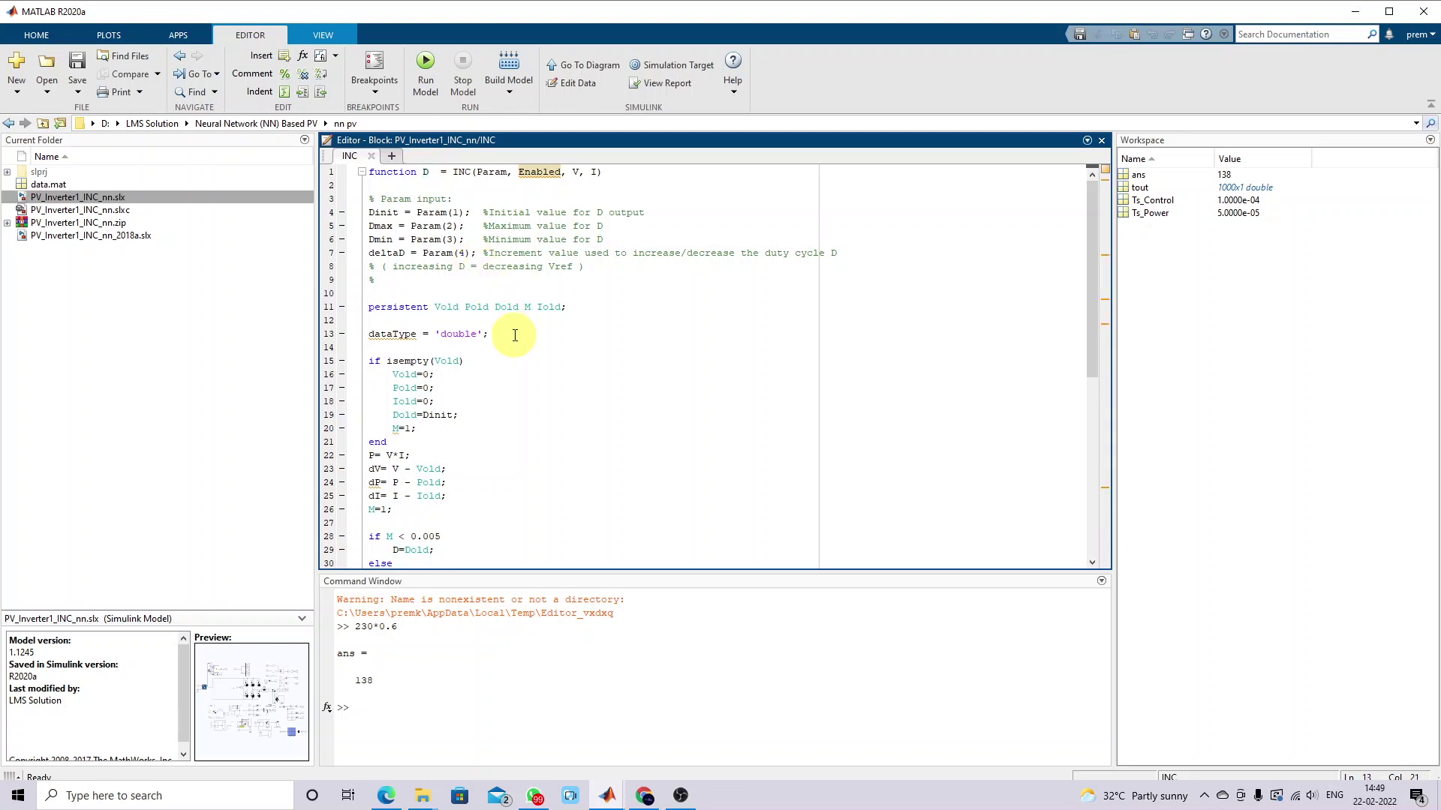
pyautogui.click(370, 144)
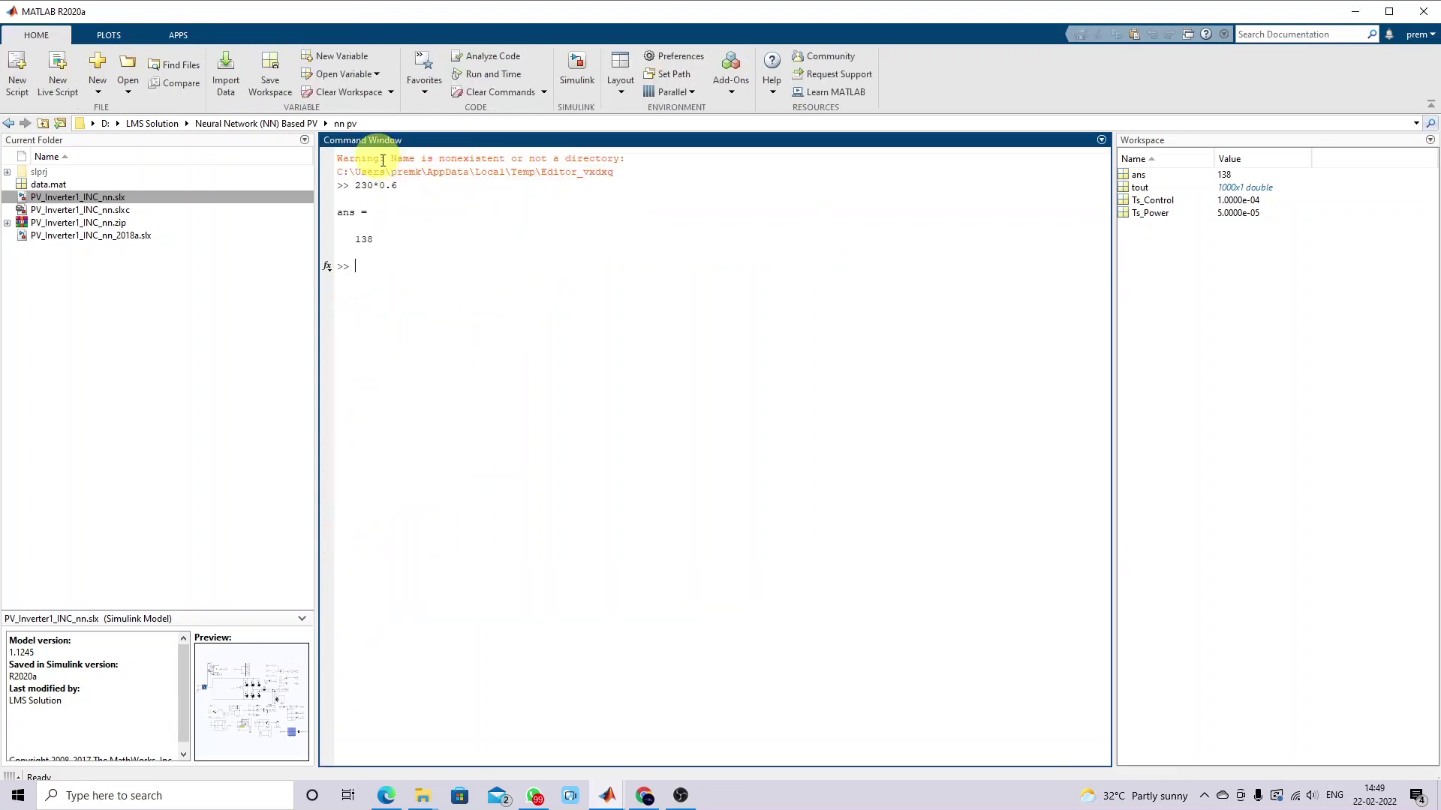
pyautogui.moveTo(617, 793)
pyautogui.click(282, 713)
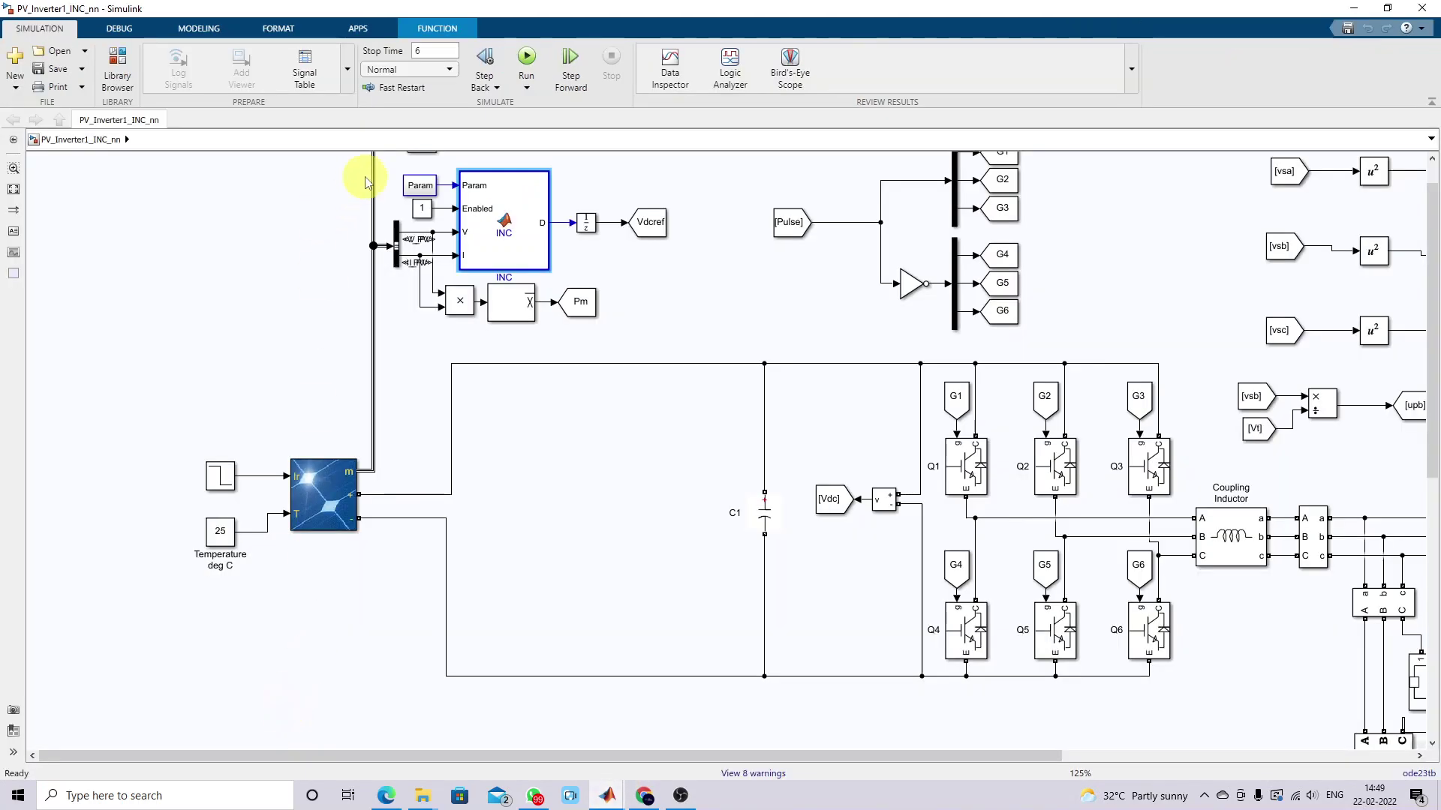
# Step: Inspect the initial, upper limit, lower limit and increment values in the MPPT Parameters subsystem, and return to the top-level model
pyautogui.doubleClick(434, 194)
pyautogui.click(794, 447)
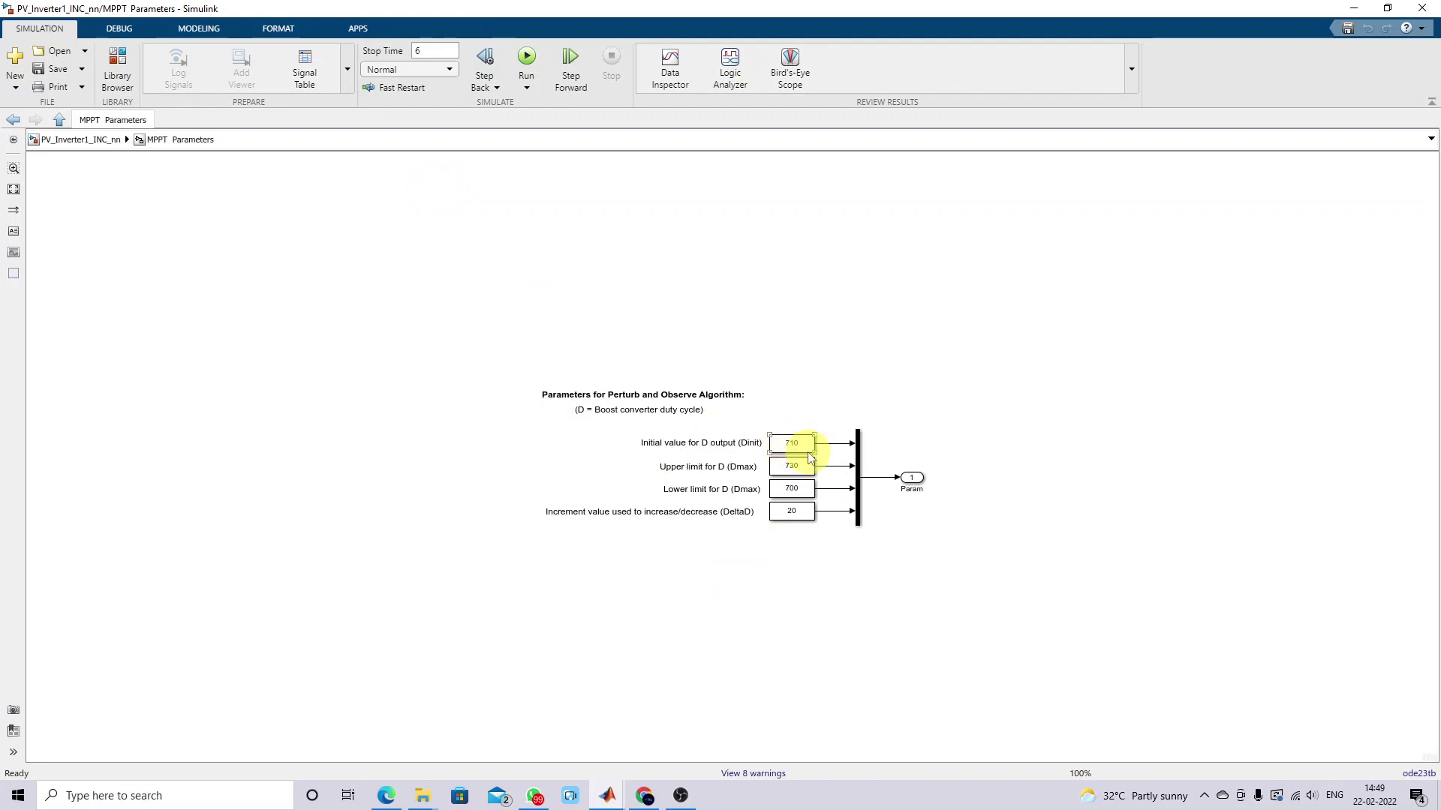
pyautogui.click(785, 495)
pyautogui.click(786, 471)
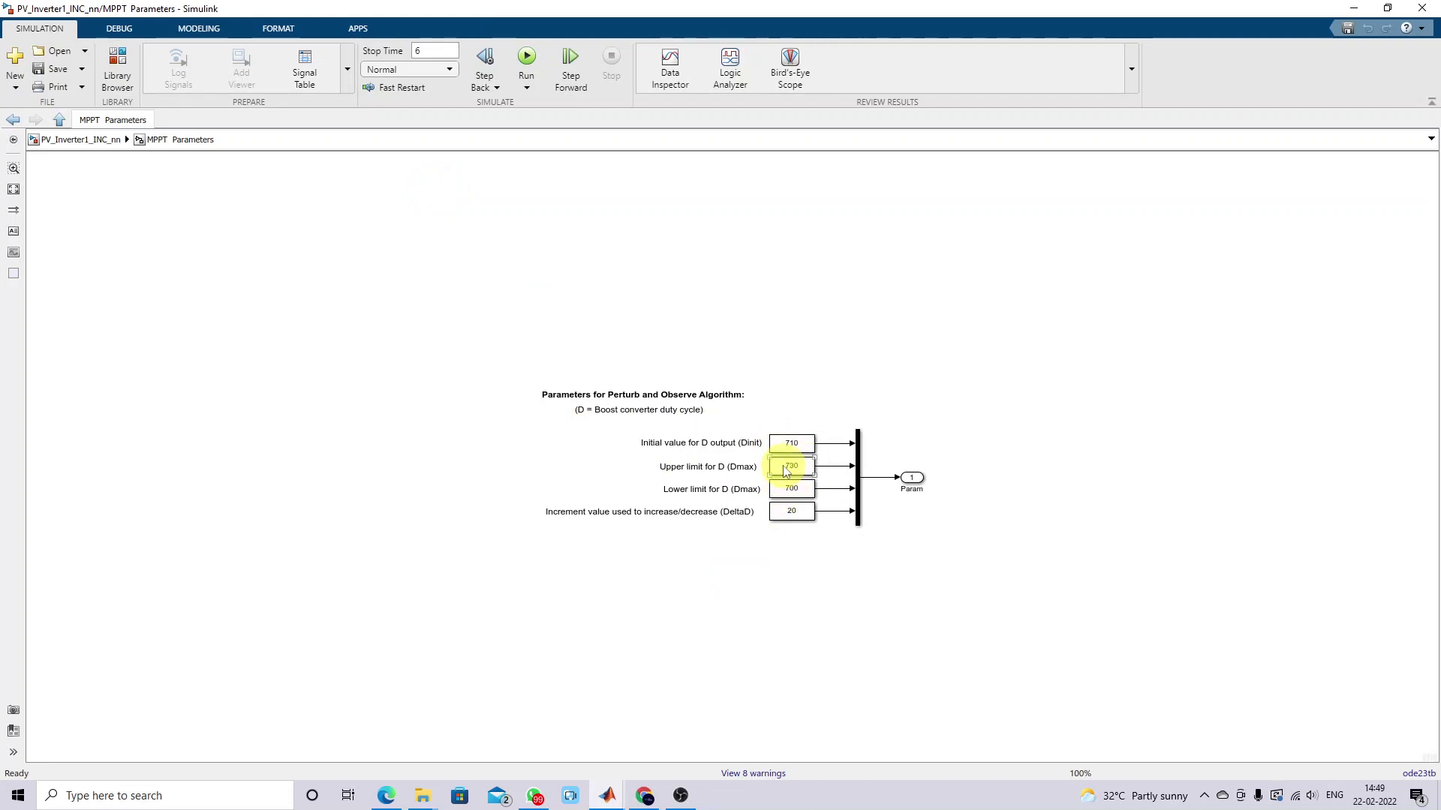
pyautogui.click(788, 518)
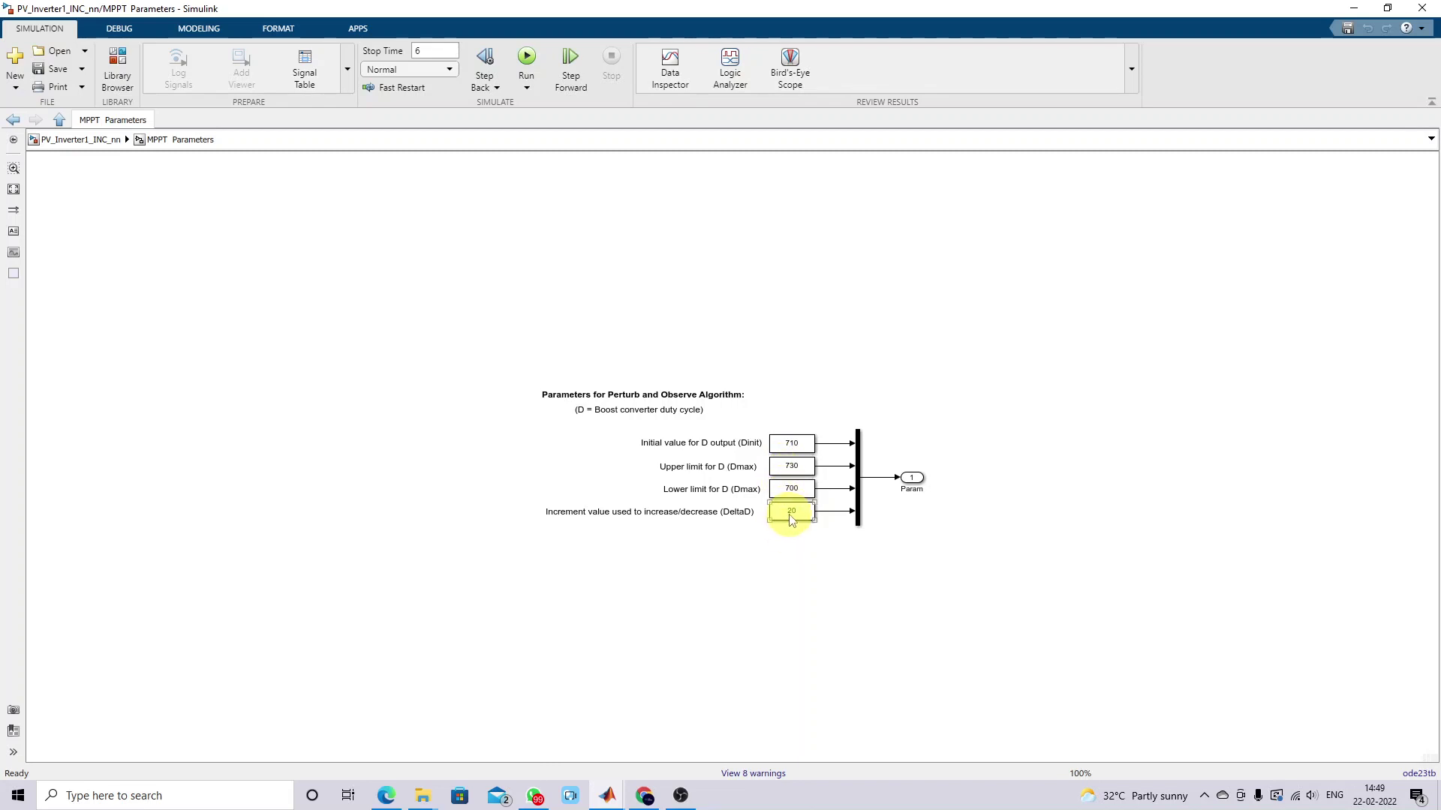
pyautogui.click(791, 546)
pyautogui.click(54, 137)
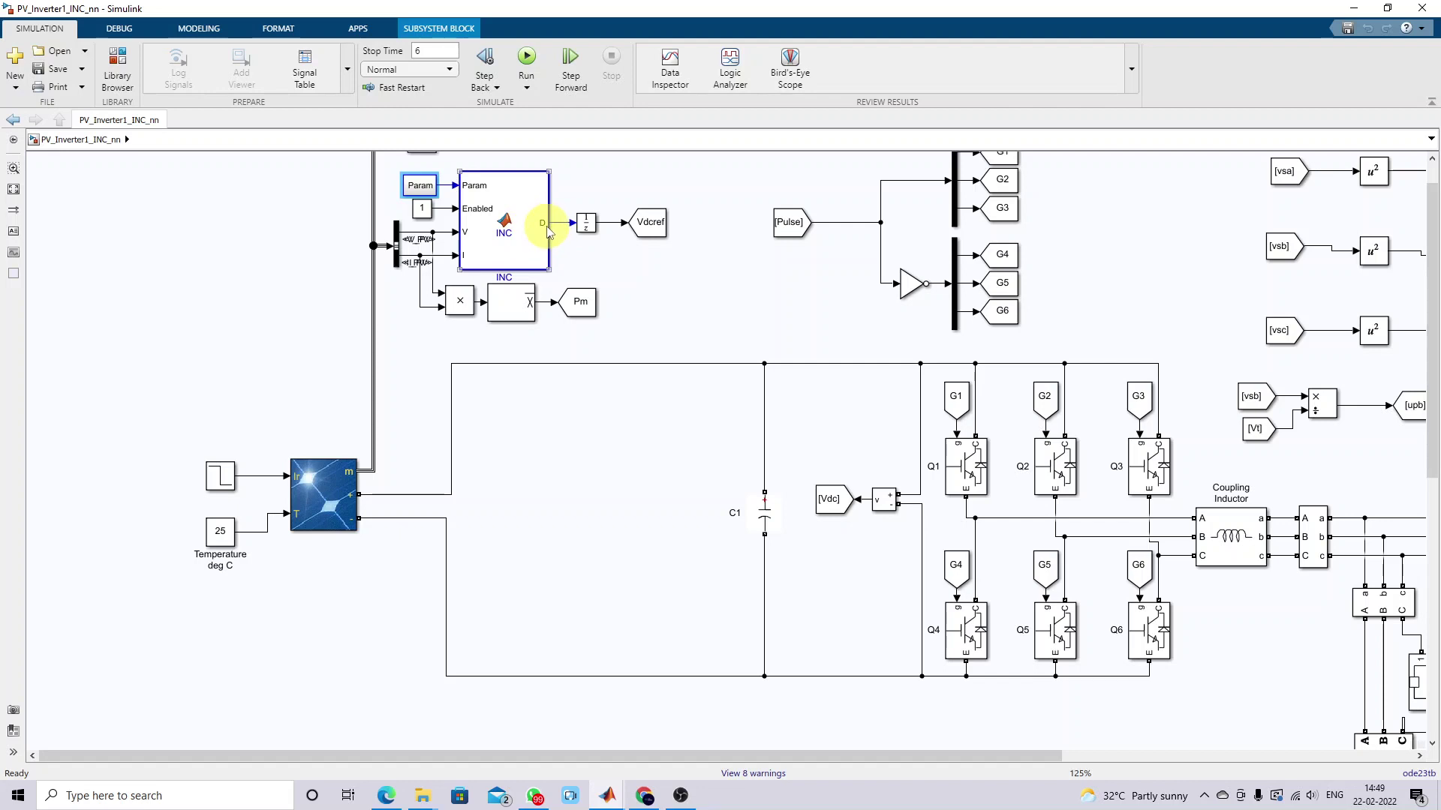
# Step: Examine the Vdcref and Pm output tags of the MPPT section and locate where the control circuit uses them
pyautogui.click(649, 237)
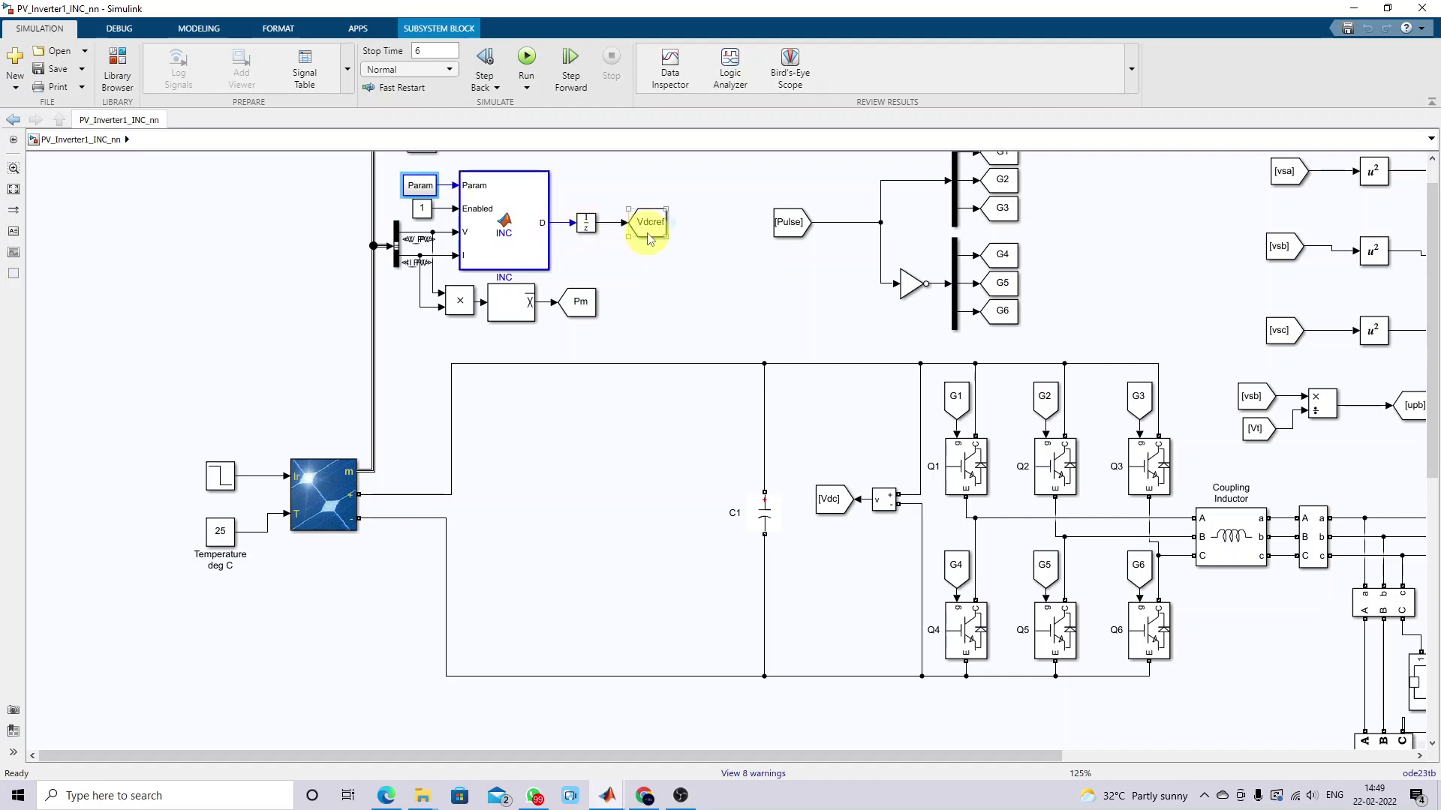
pyautogui.click(759, 392)
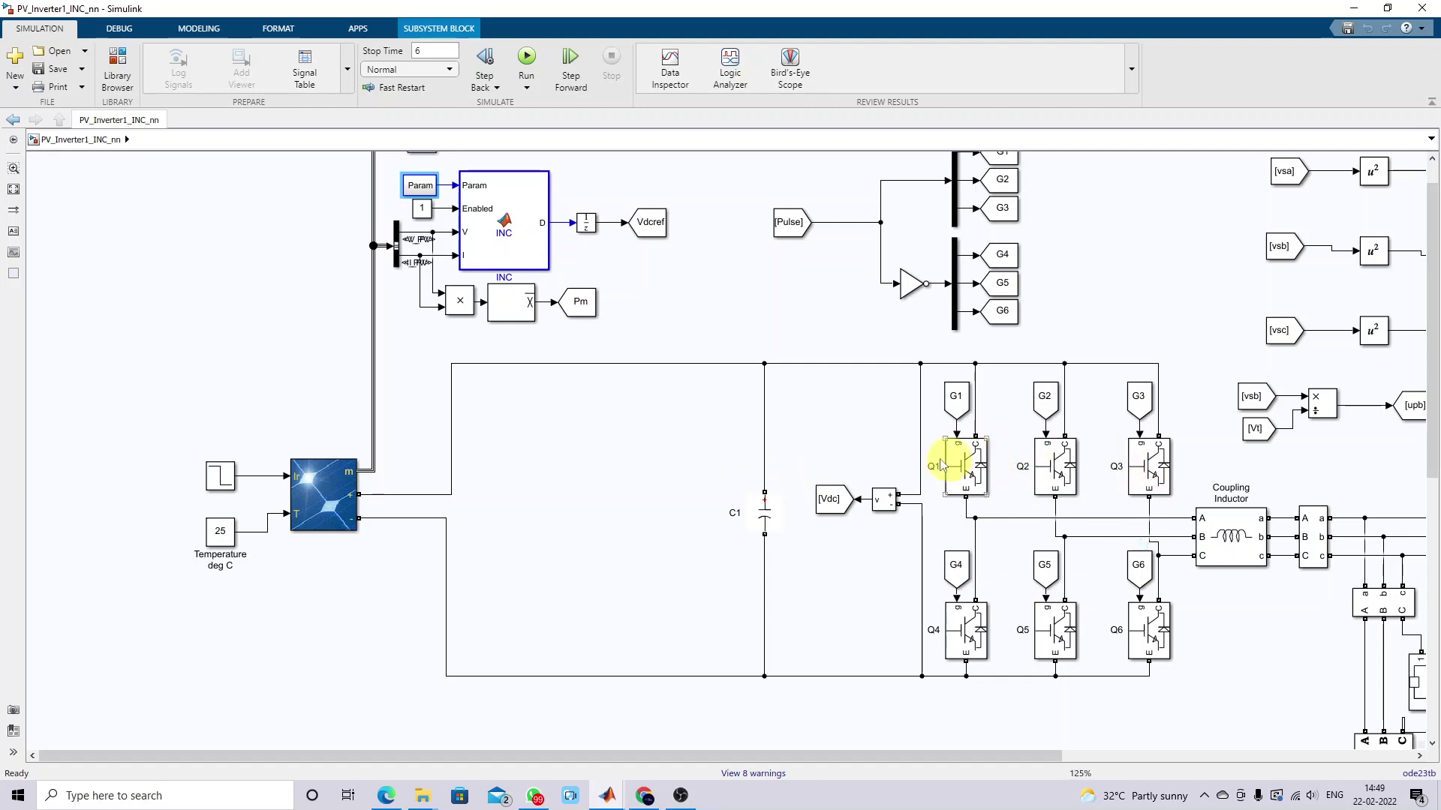
pyautogui.click(570, 314)
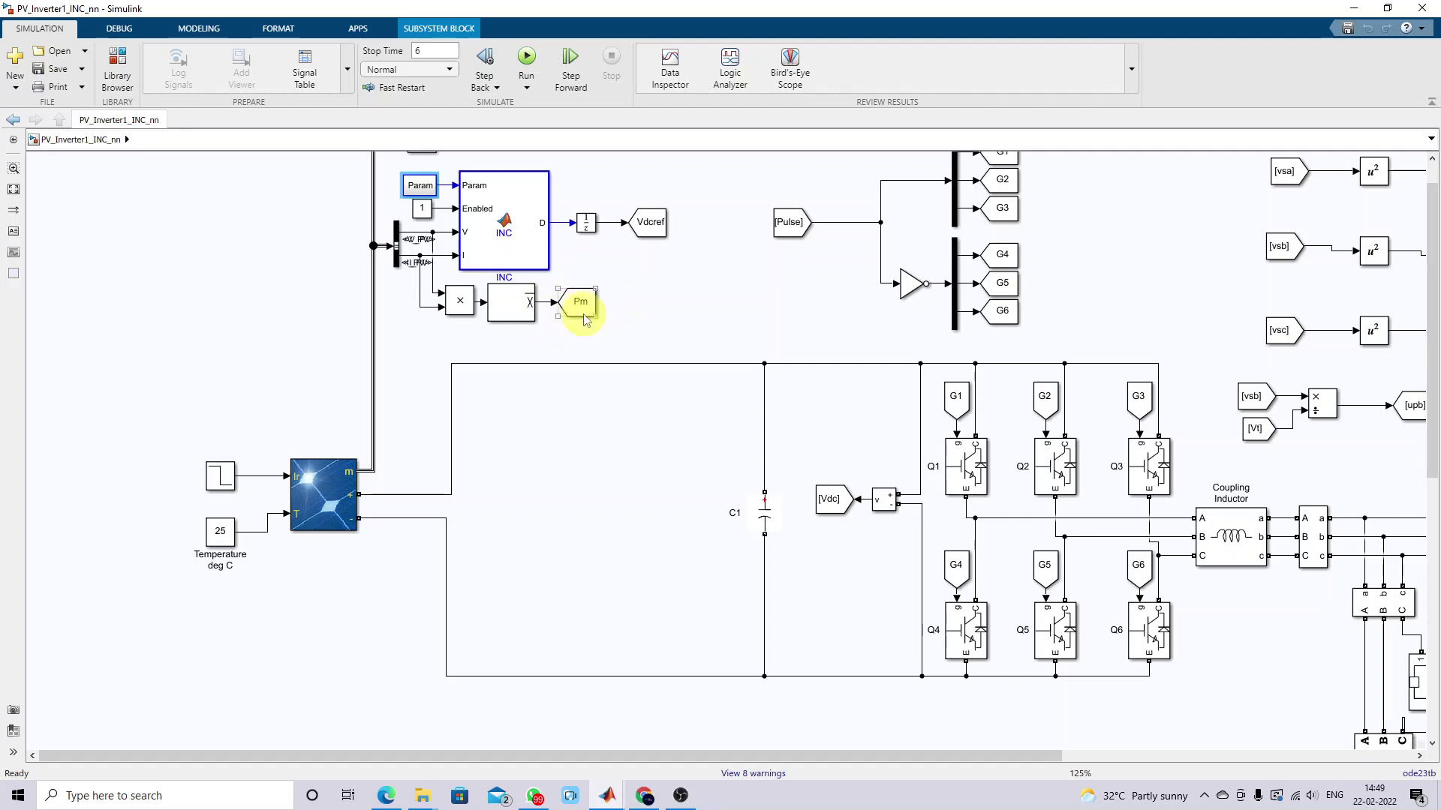
pyautogui.moveTo(1433, 326); pyautogui.dragTo(1433, 568)
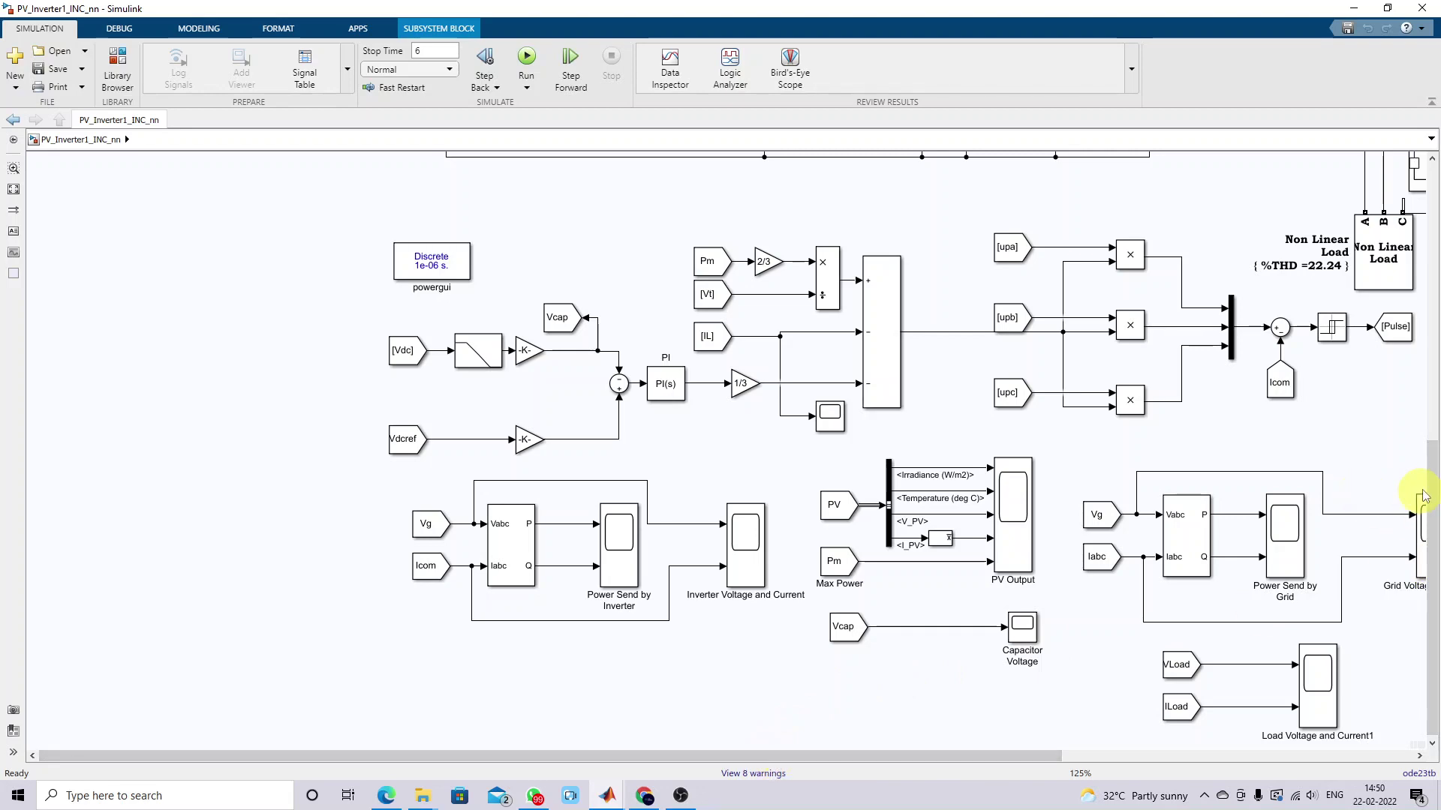
pyautogui.moveTo(1430, 488); pyautogui.dragTo(1433, 261)
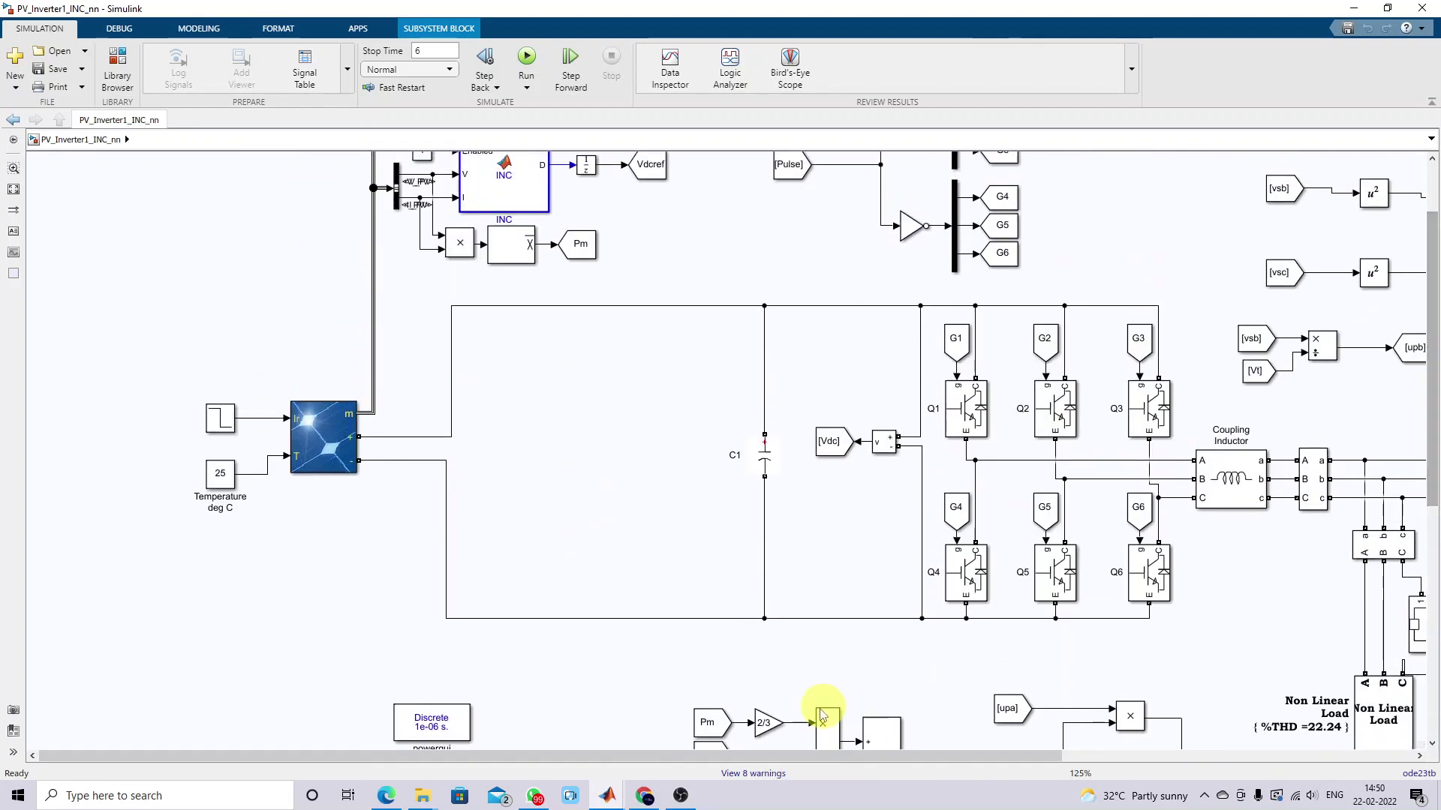
# Step: Trace the power circuit from capacitor C1 through the inverter and coupling inductor to the three-phase source and nonlinear load
pyautogui.moveTo(822, 755); pyautogui.dragTo(921, 754)
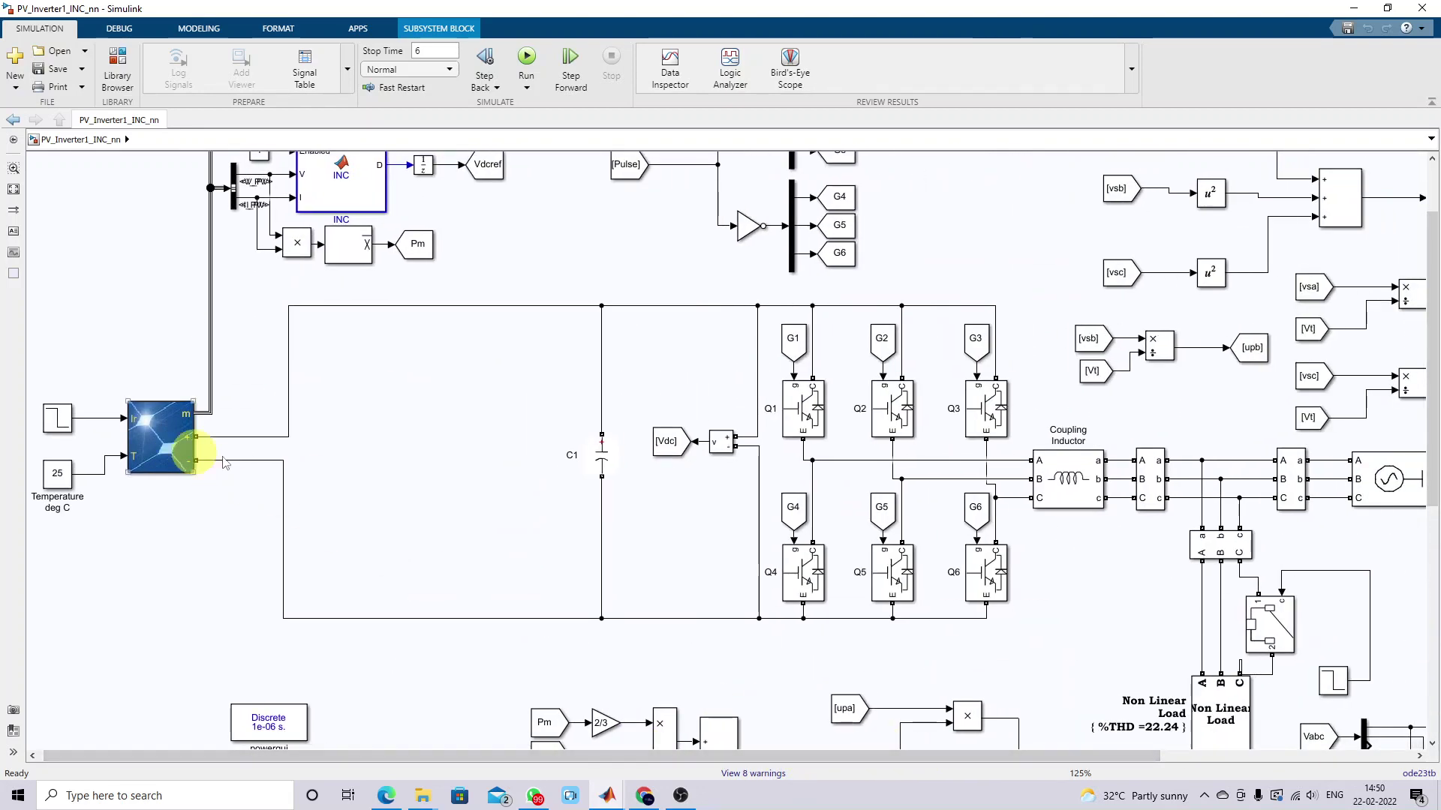
pyautogui.click(604, 457)
pyautogui.click(660, 517)
pyautogui.moveTo(722, 758); pyautogui.dragTo(949, 758)
pyautogui.click(788, 484)
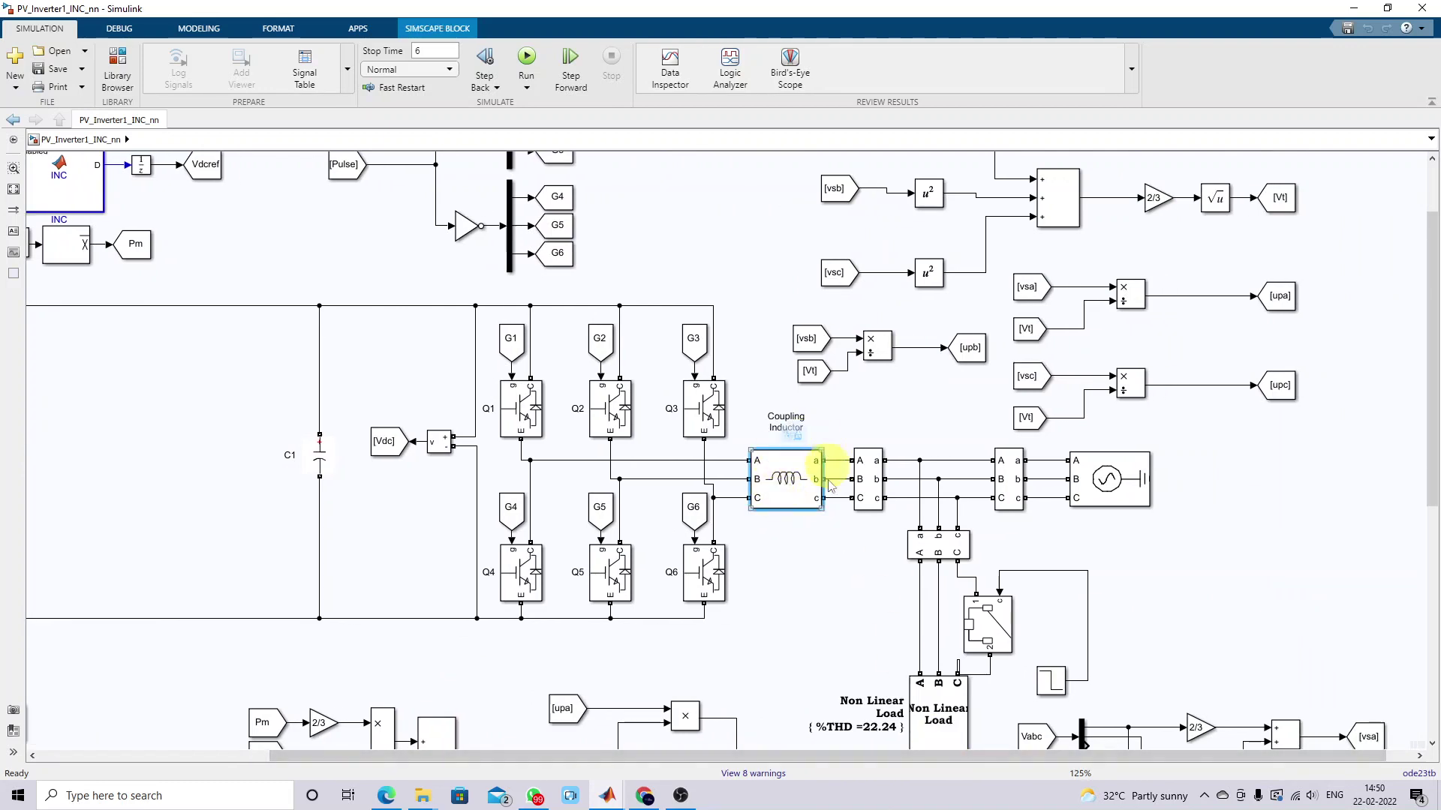
pyautogui.click(848, 587)
pyautogui.click(1111, 480)
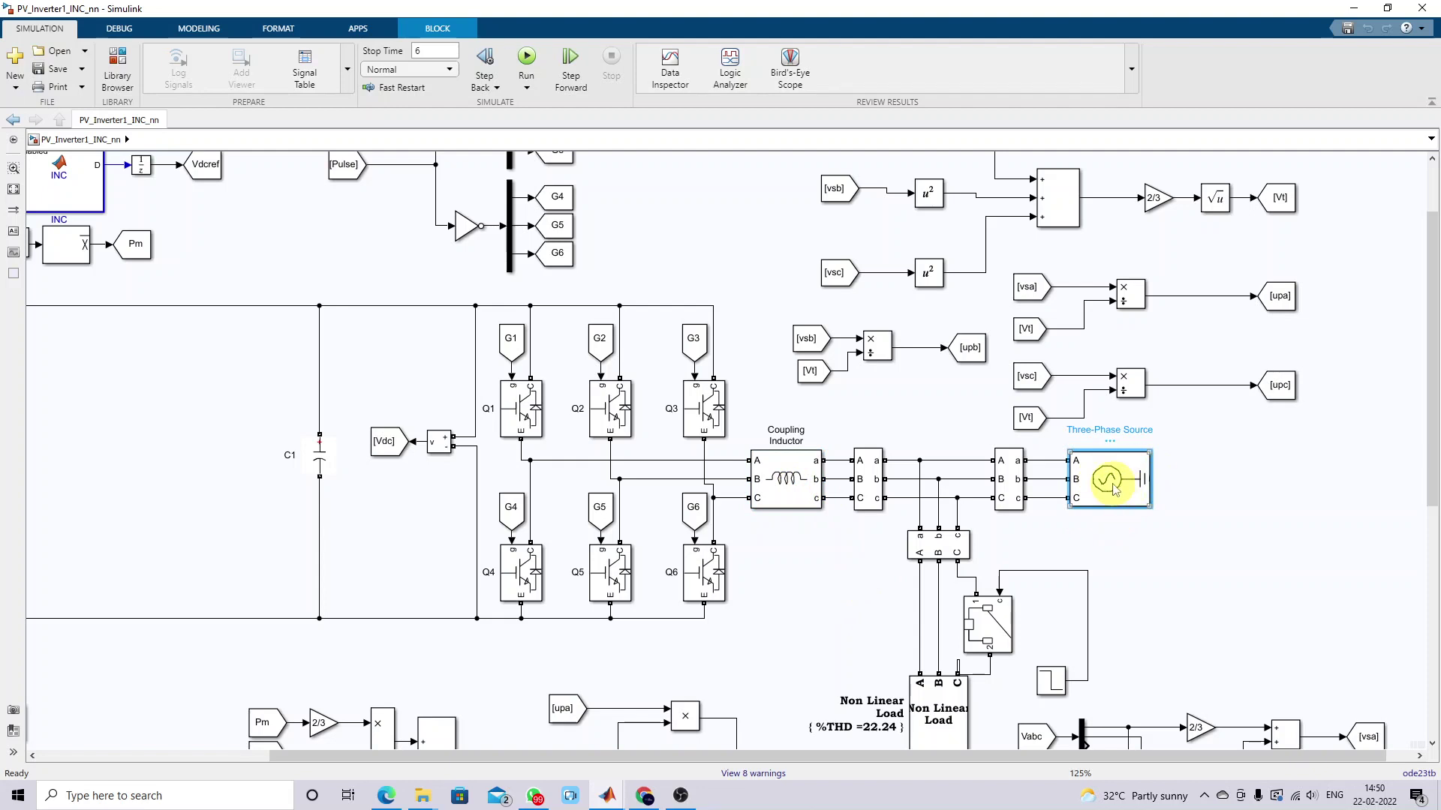
pyautogui.moveTo(1432, 399); pyautogui.dragTo(1436, 465)
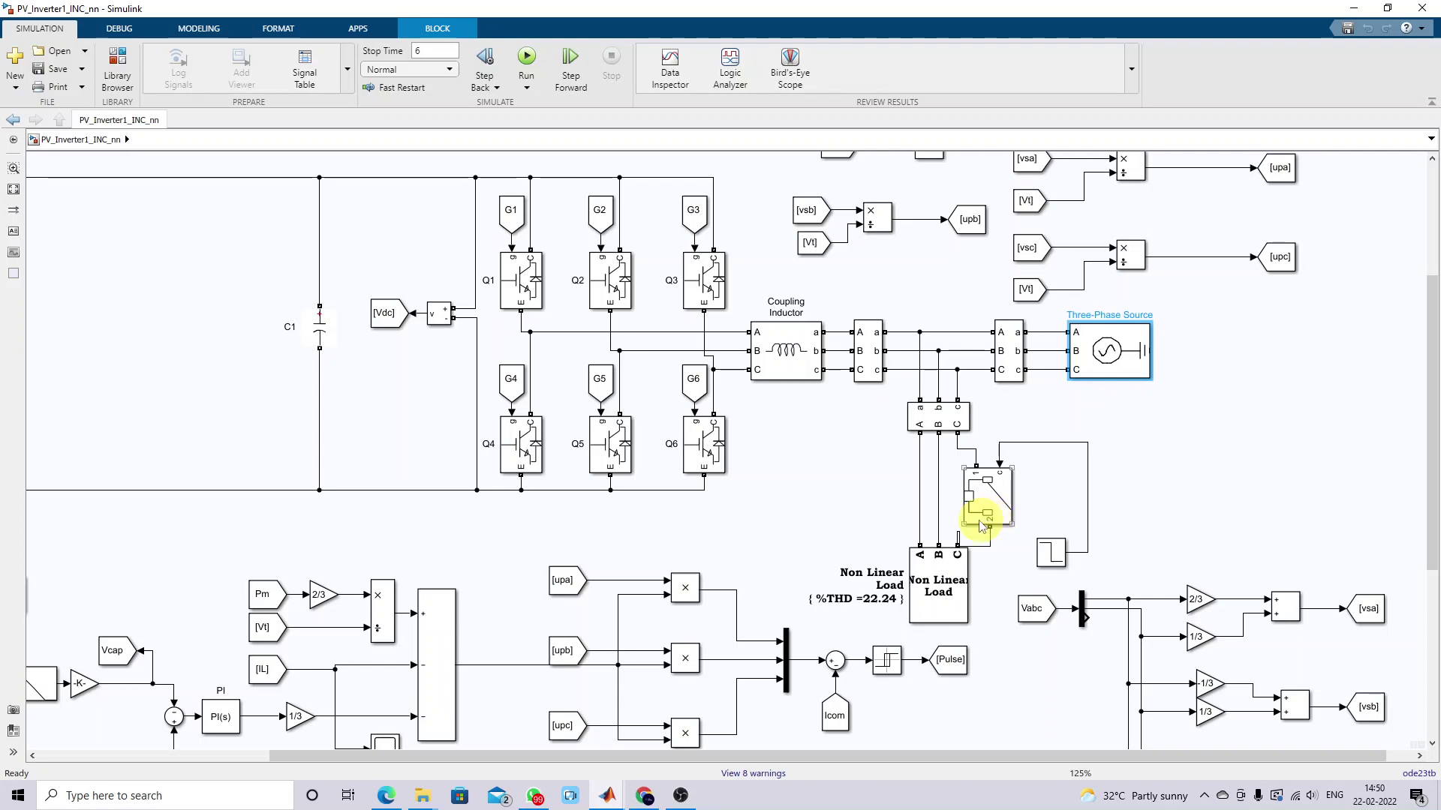
# Step: Annotate the control circuit with red arrows at the Pm, Vt and IL inputs, the divider output and the IL branch into the summing block
pyautogui.moveTo(1431, 392); pyautogui.dragTo(1431, 529)
pyautogui.moveTo(825, 754); pyautogui.dragTo(518, 758)
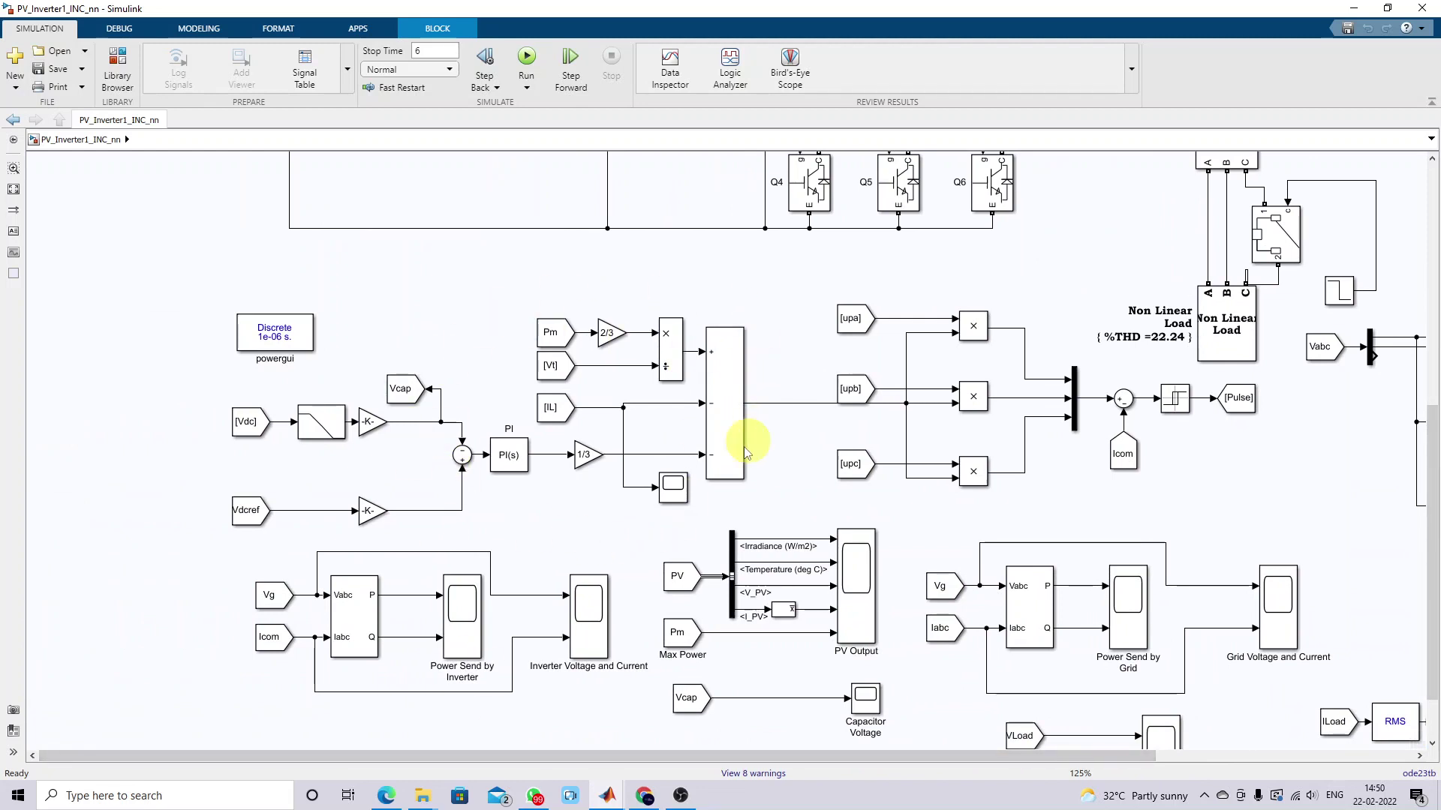
pyautogui.click(675, 343)
pyautogui.press('F9')
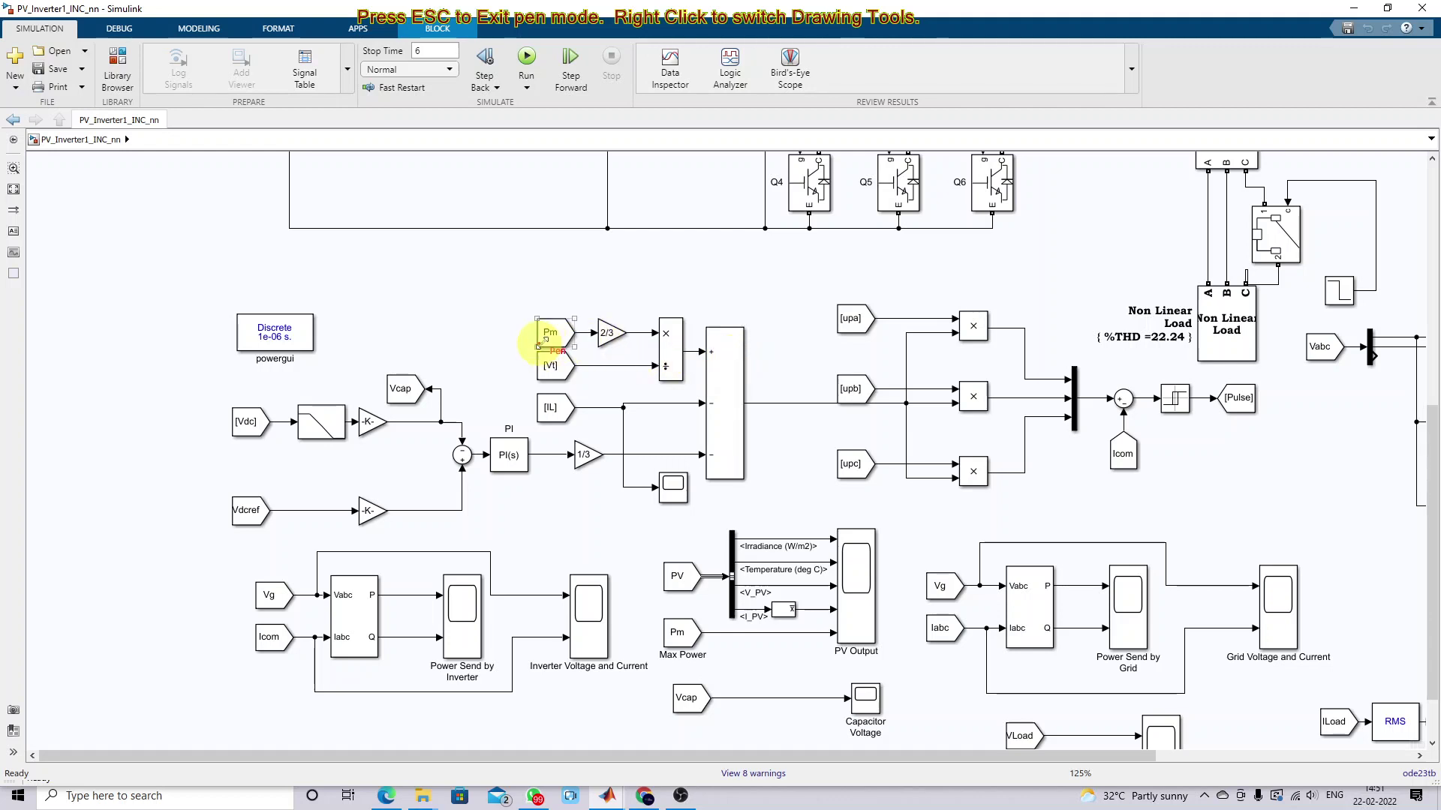
pyautogui.moveTo(557, 301); pyautogui.dragTo(562, 310)
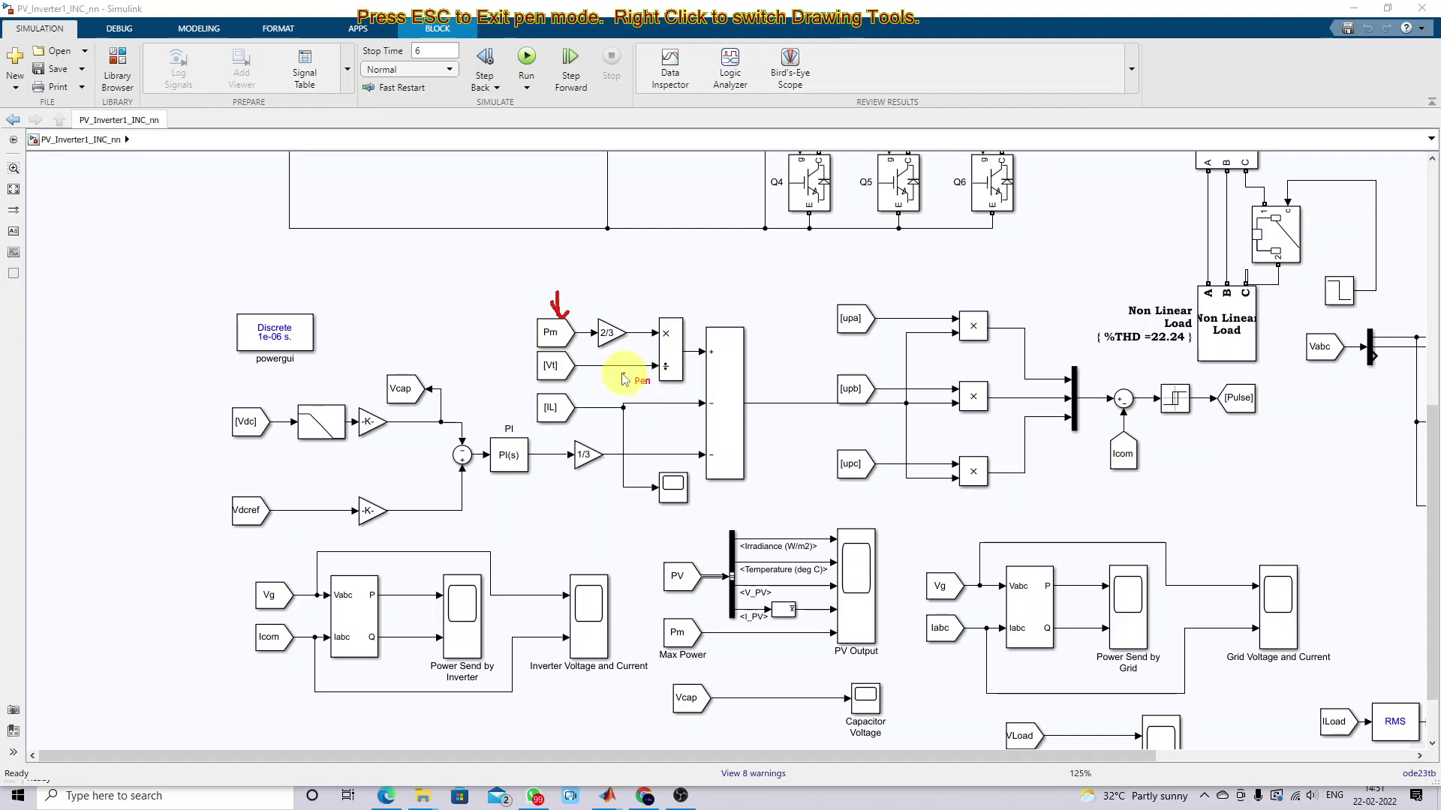
pyautogui.moveTo(601, 393)
pyautogui.mouseDown()
pyautogui.moveTo(601, 367)
pyautogui.moveTo(611, 375)
pyautogui.mouseUp()
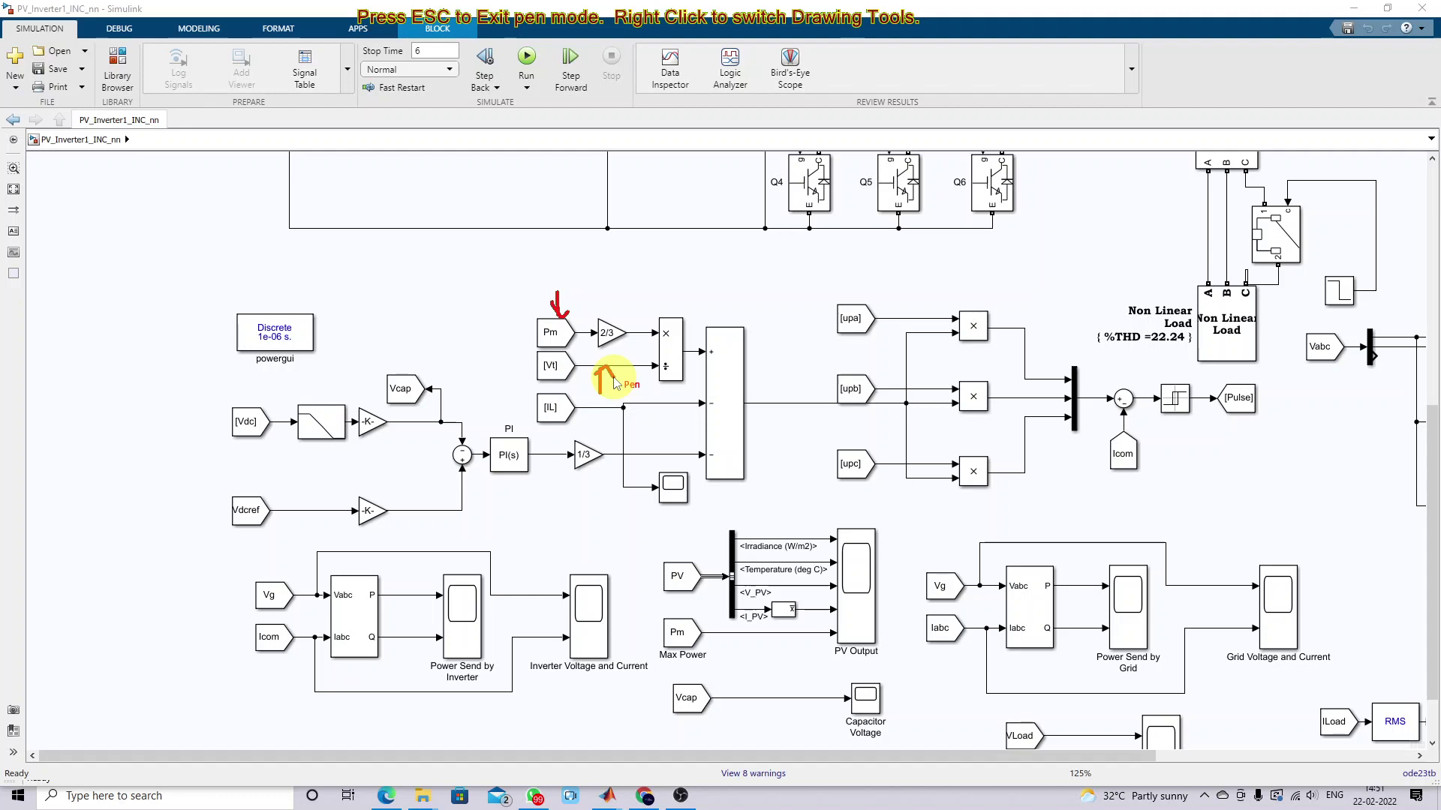
pyautogui.click(693, 329)
pyautogui.moveTo(692, 328)
pyautogui.mouseDown()
pyautogui.moveTo(696, 354)
pyautogui.moveTo(703, 340)
pyautogui.mouseUp()
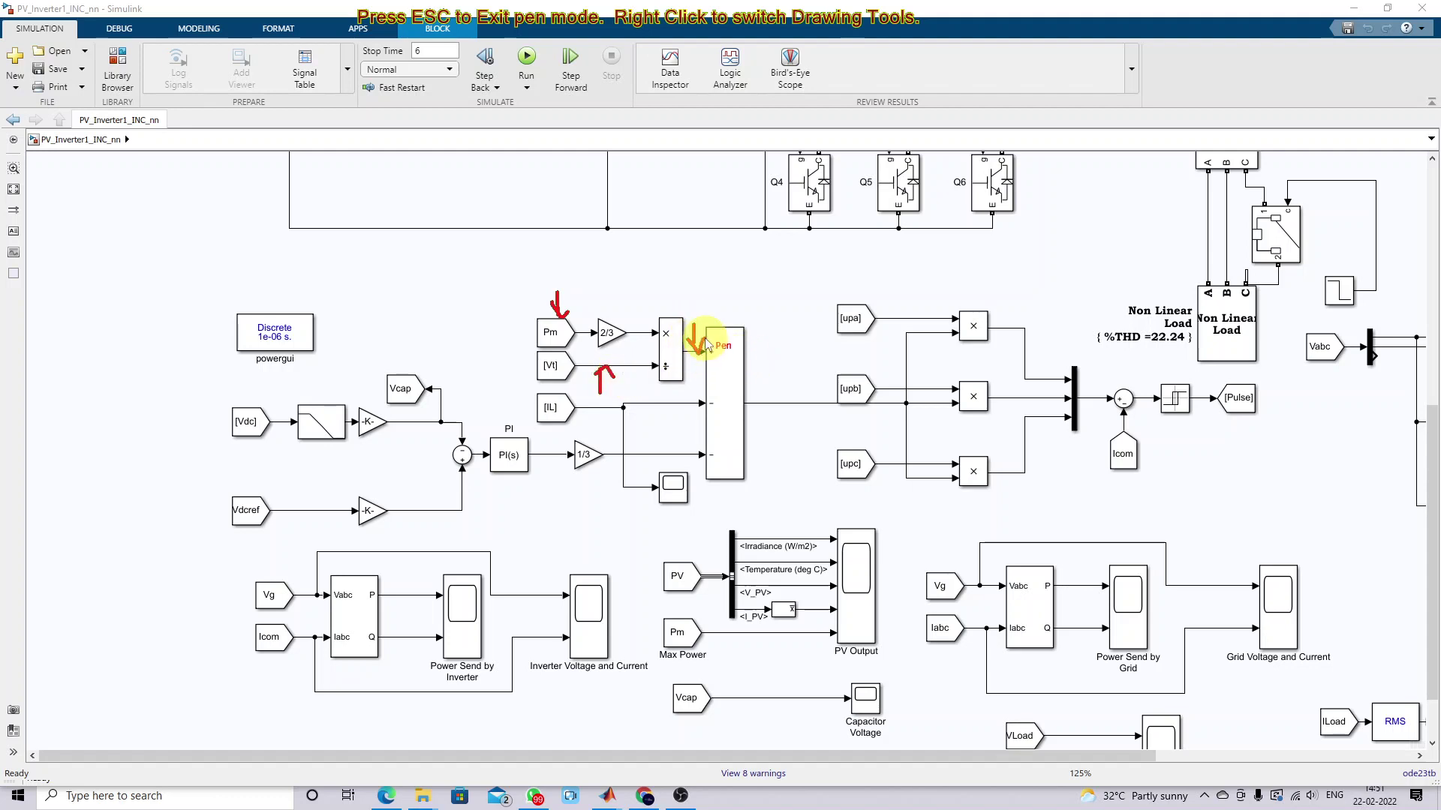
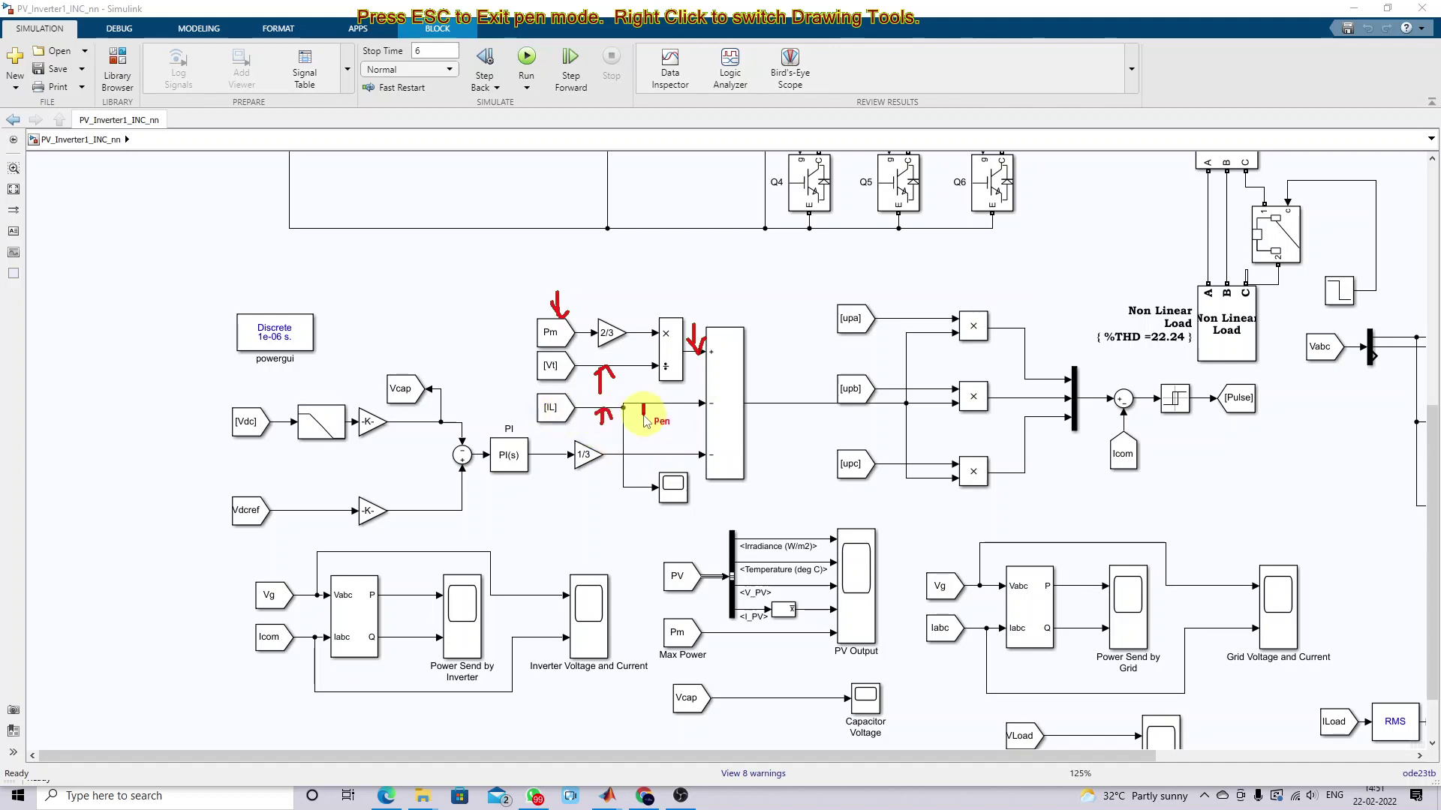
pyautogui.moveTo(643, 421); pyautogui.dragTo(650, 410)
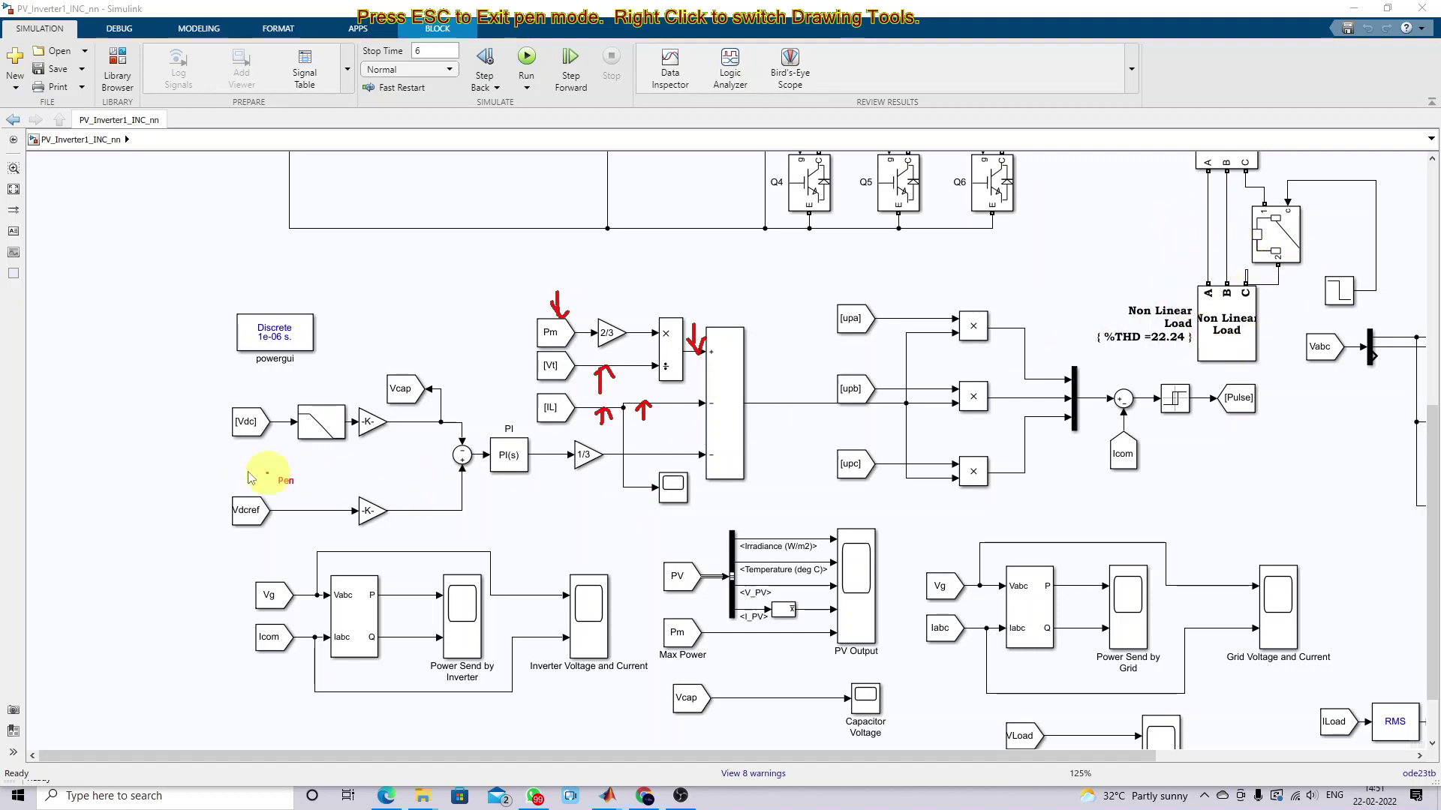
# Step: Underline the control circuit's Vdc tag and trace it with a red arrow from the DC-link voltage measurement beside the inverter
pyautogui.moveTo(229, 445); pyautogui.dragTo(263, 446)
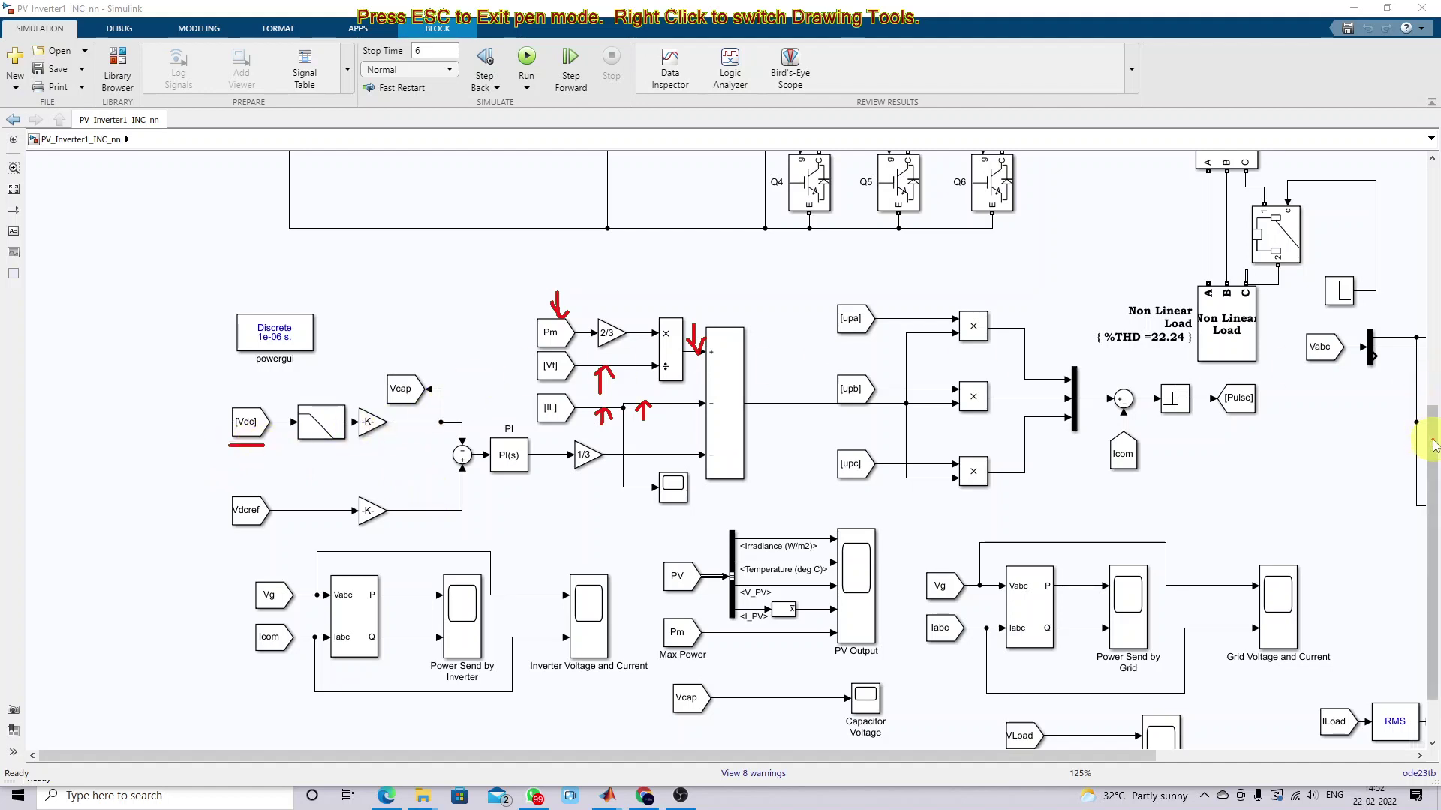
pyautogui.press('Escape')
pyautogui.moveTo(1431, 445); pyautogui.dragTo(1425, 359)
pyautogui.click(674, 249)
pyautogui.click(723, 288)
pyautogui.press('F9')
pyautogui.moveTo(718, 276)
pyautogui.mouseDown()
pyautogui.moveTo(559, 337)
pyautogui.moveTo(392, 460)
pyautogui.moveTo(278, 578)
pyautogui.mouseUp()
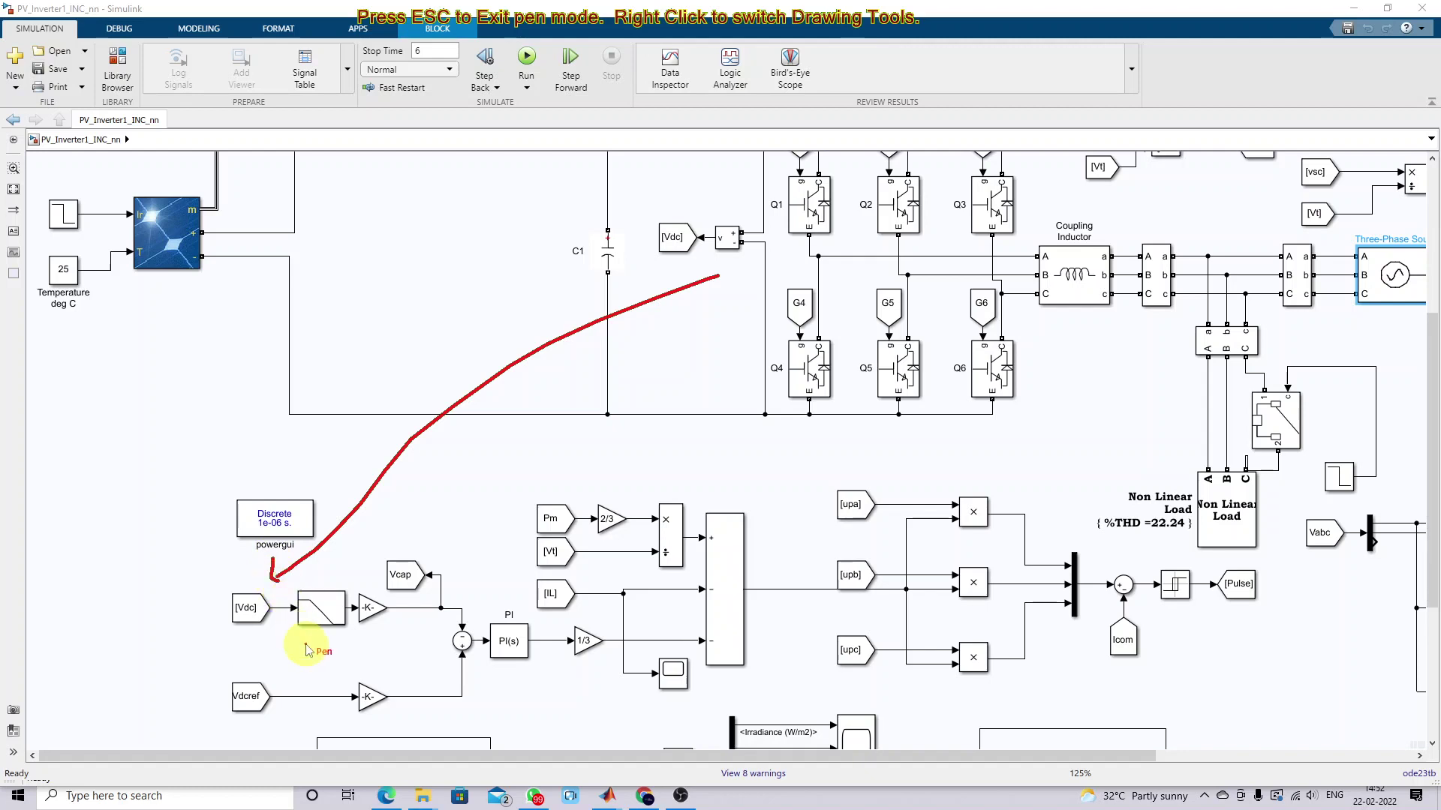
# Step: Underline the filter and both K gain blocks, and mark the Vdcref input of the voltage control loop with an arrow
pyautogui.moveTo(298, 642); pyautogui.dragTo(351, 640)
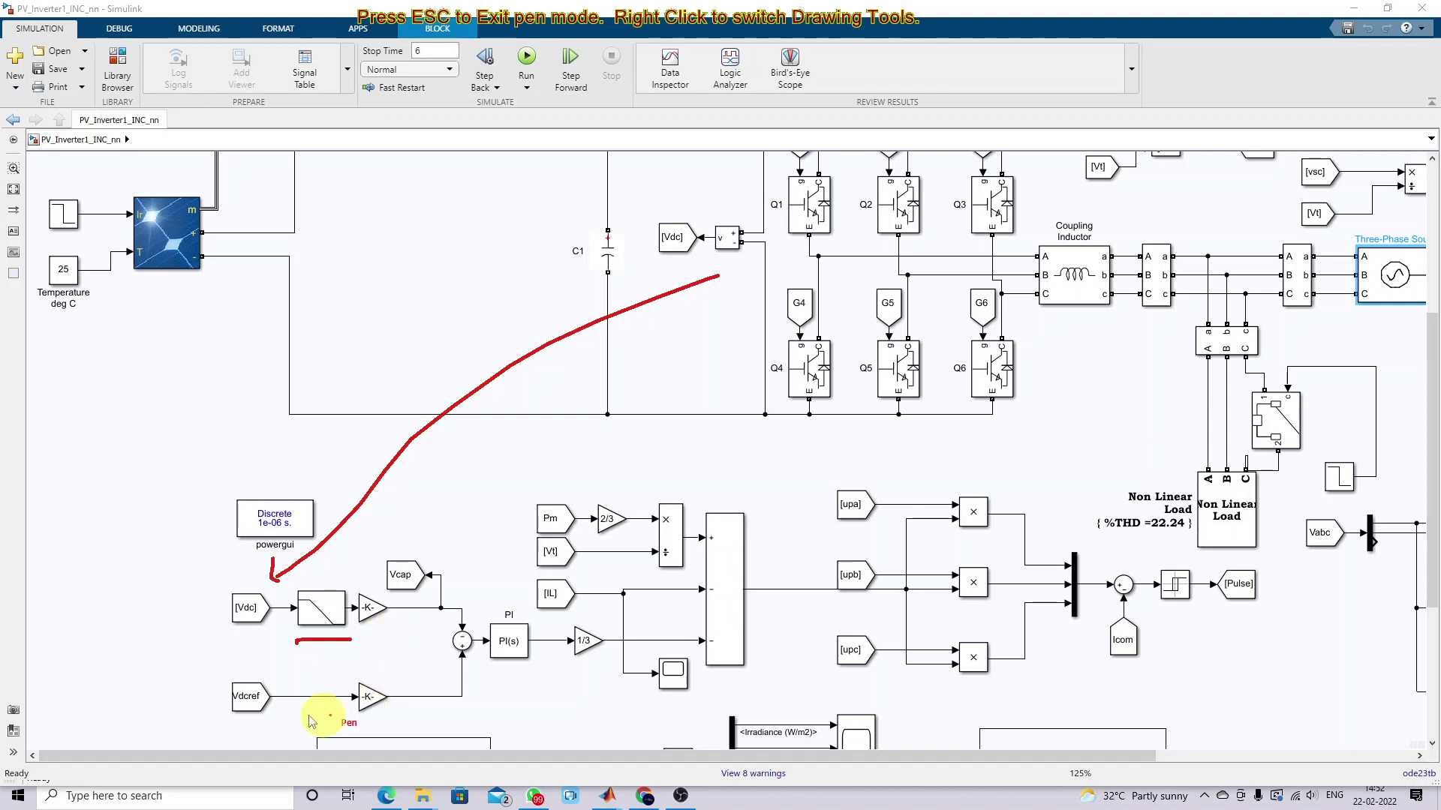
pyautogui.moveTo(291, 727)
pyautogui.mouseDown()
pyautogui.moveTo(292, 703)
pyautogui.moveTo(301, 715)
pyautogui.mouseUp()
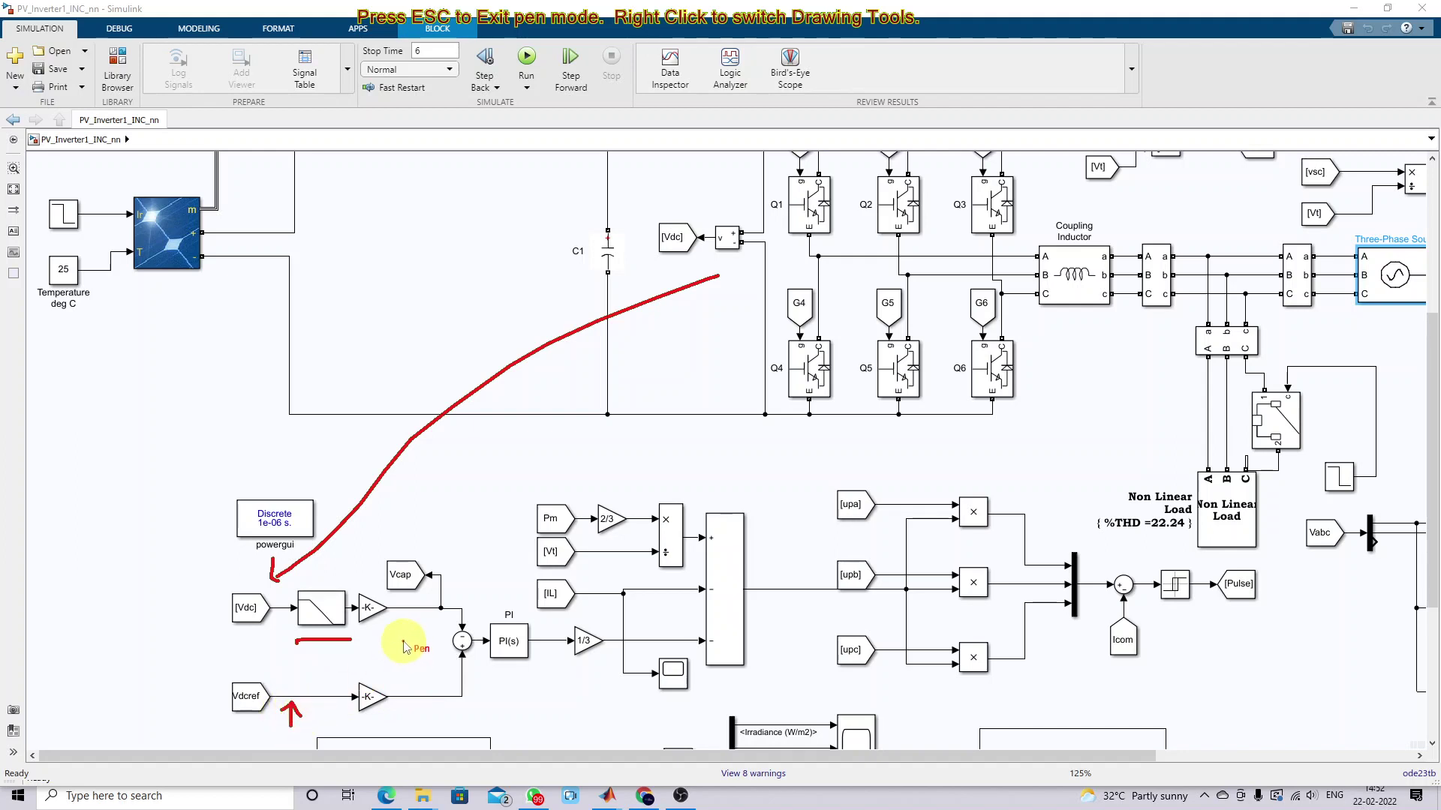
pyautogui.moveTo(354, 623); pyautogui.dragTo(393, 623)
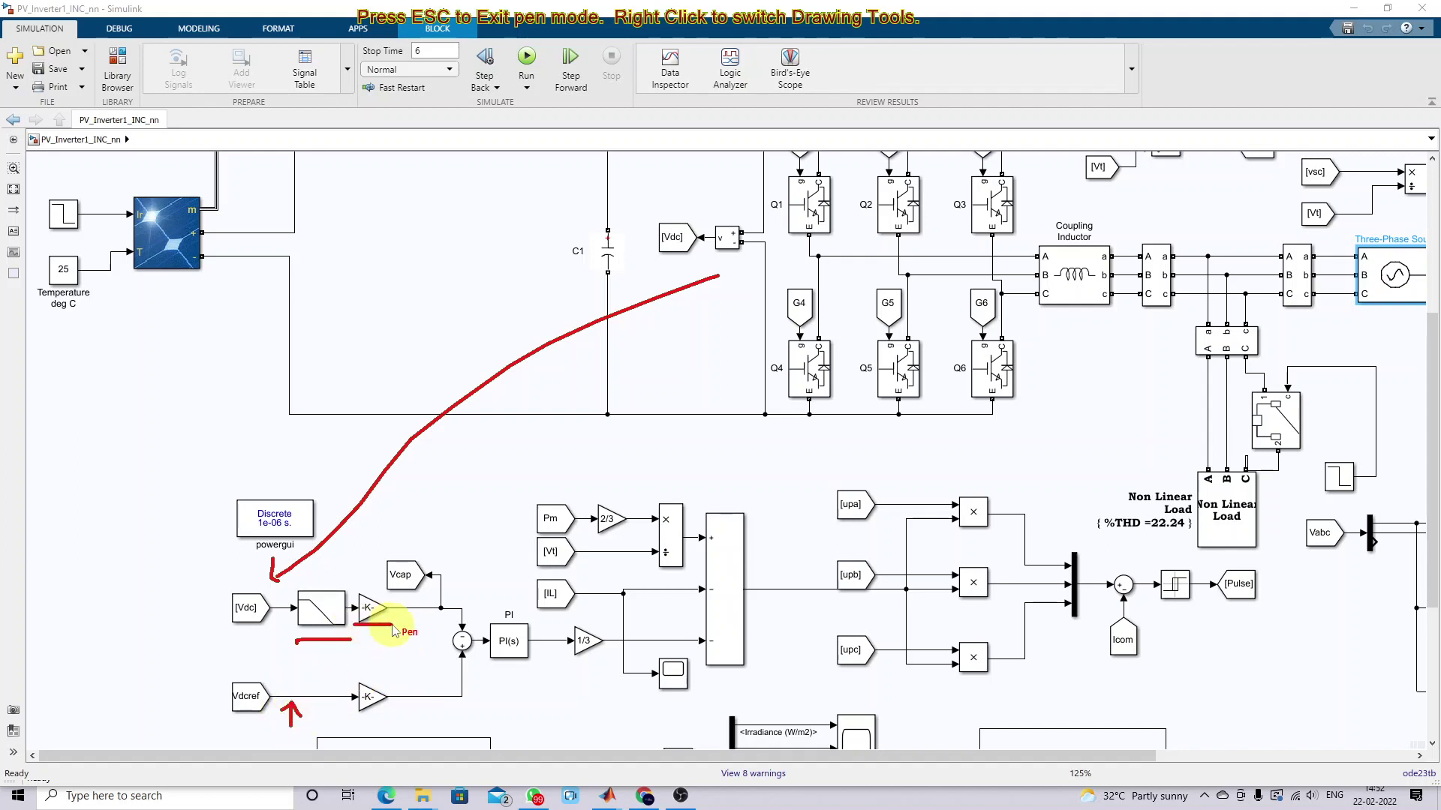
pyautogui.moveTo(354, 714); pyautogui.dragTo(391, 715)
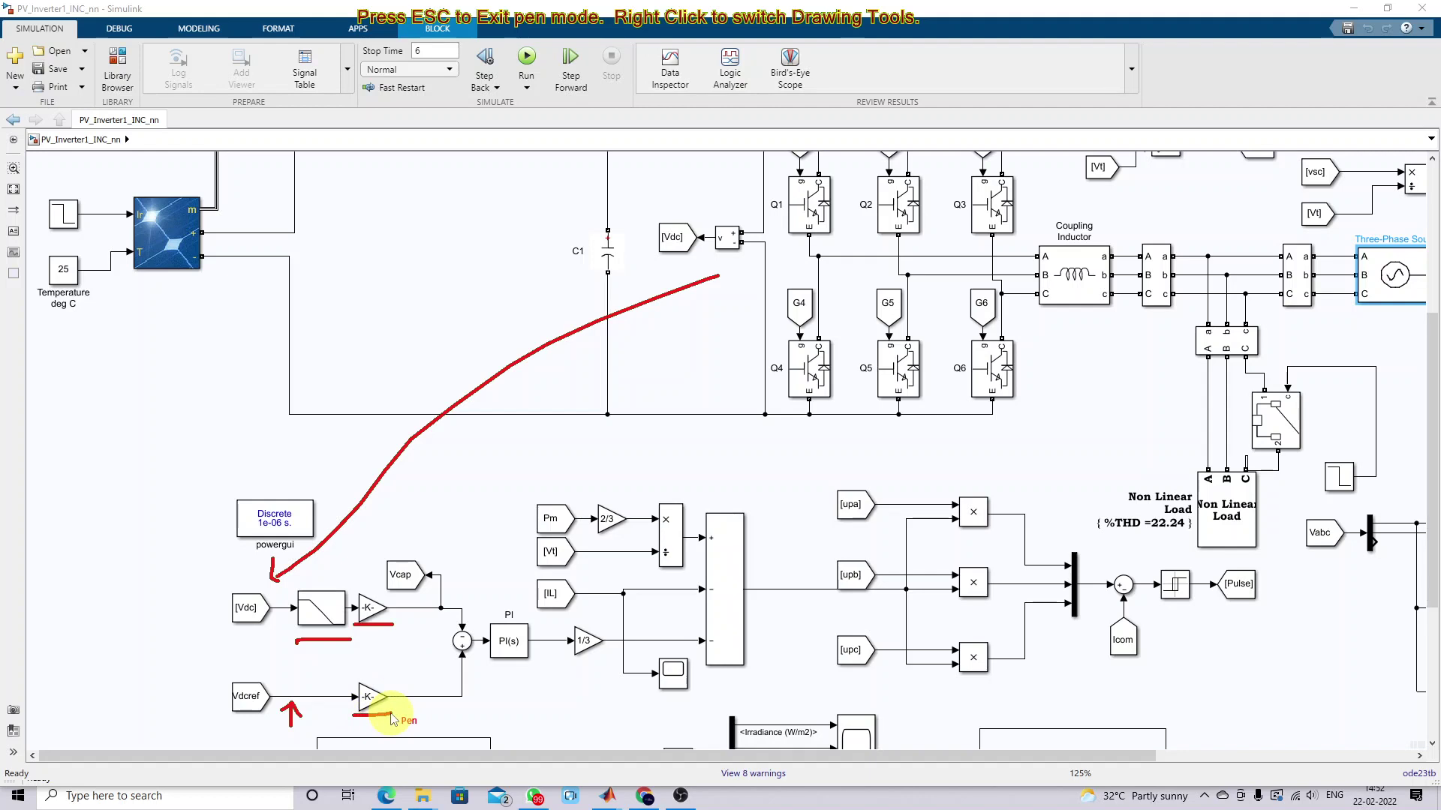
# Step: Mark both inputs of the voltage error summing junction, circle the PI controller, and point out the 1/3 gain and its output
pyautogui.moveTo(424, 622)
pyautogui.mouseDown()
pyautogui.moveTo(444, 620)
pyautogui.moveTo(449, 690)
pyautogui.moveTo(454, 672)
pyautogui.mouseUp()
pyautogui.click(445, 627)
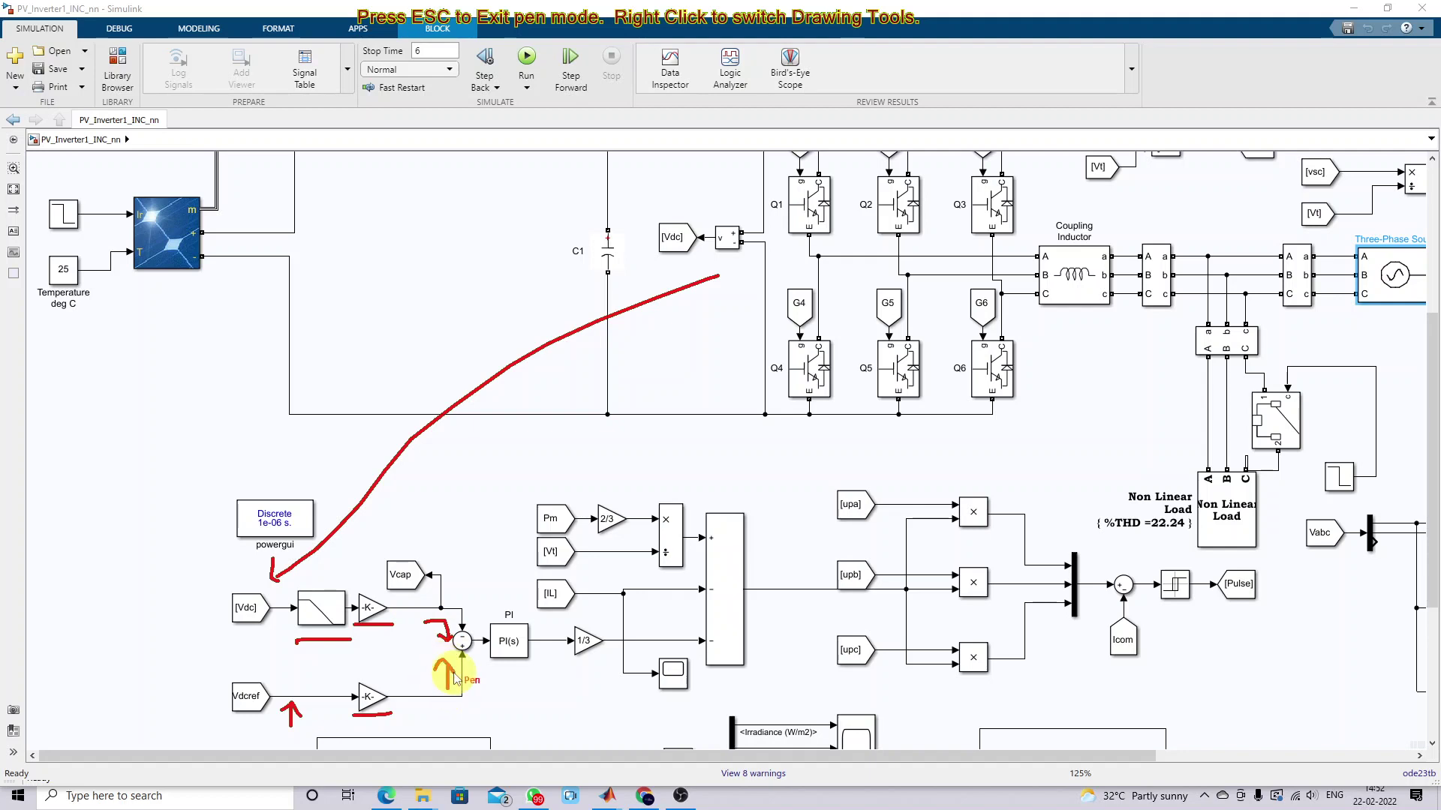
pyautogui.moveTo(478, 681)
pyautogui.mouseDown()
pyautogui.moveTo(520, 679)
pyautogui.moveTo(547, 637)
pyautogui.moveTo(511, 612)
pyautogui.moveTo(487, 623)
pyautogui.moveTo(480, 679)
pyautogui.mouseUp()
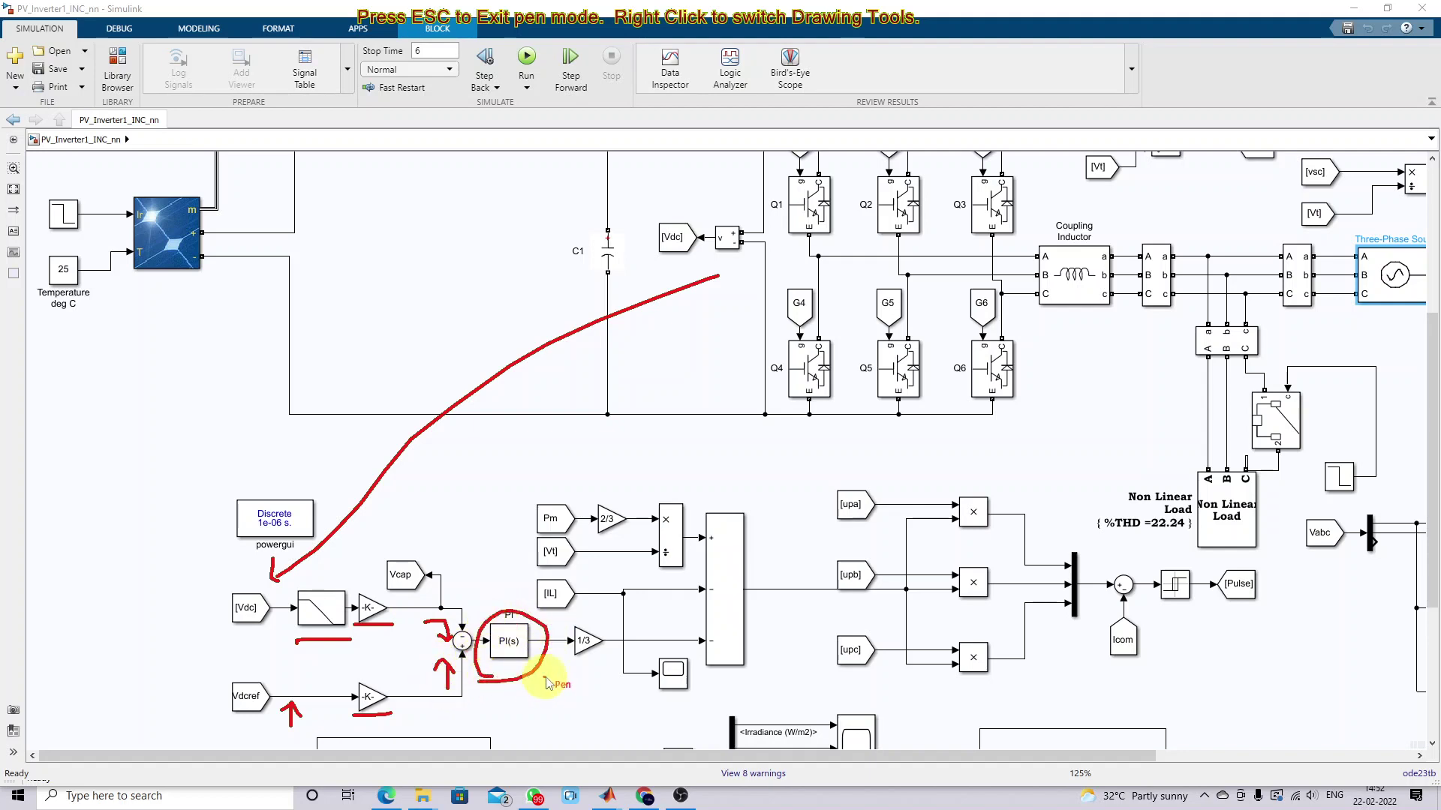
pyautogui.moveTo(590, 673); pyautogui.dragTo(595, 661)
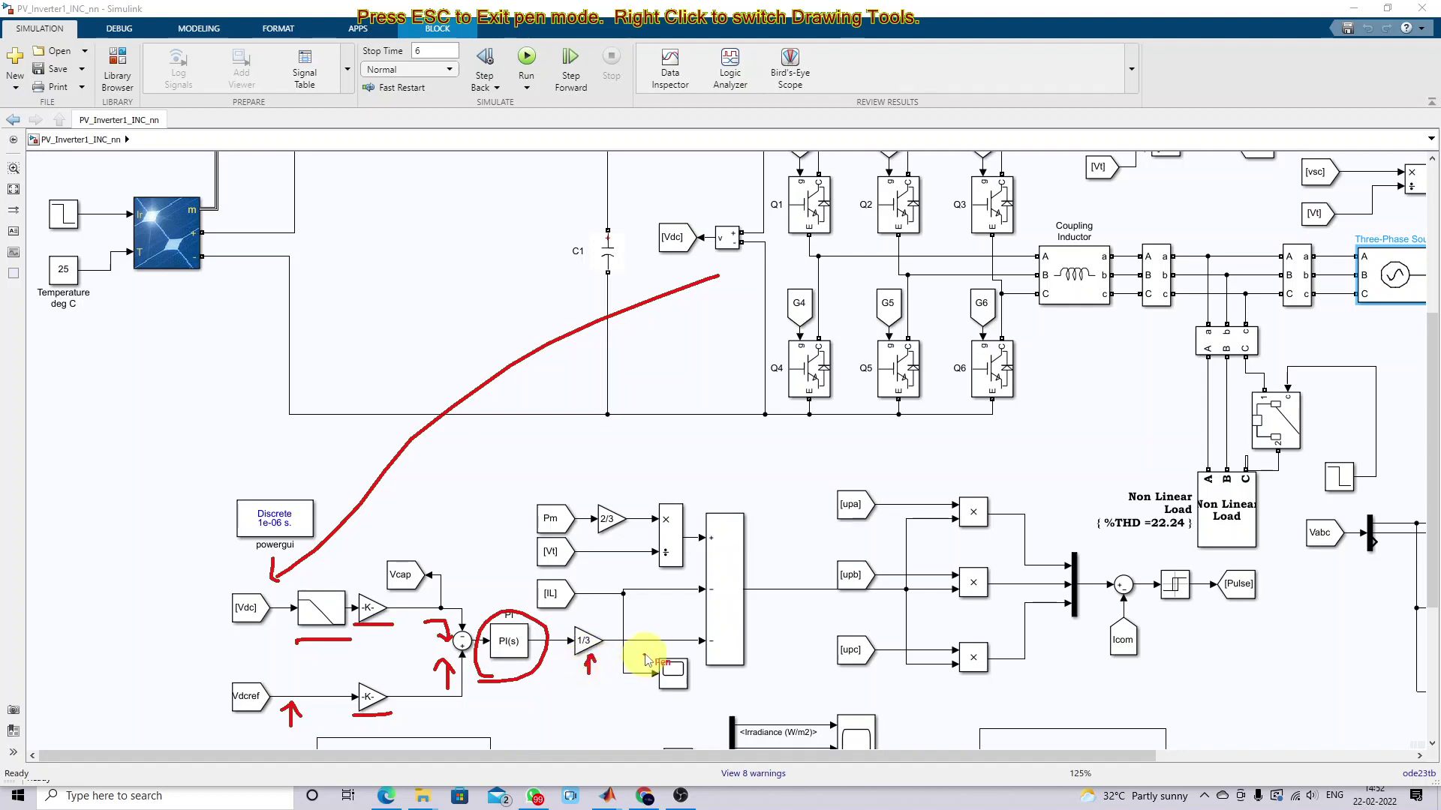
pyautogui.moveTo(652, 619); pyautogui.dragTo(658, 634)
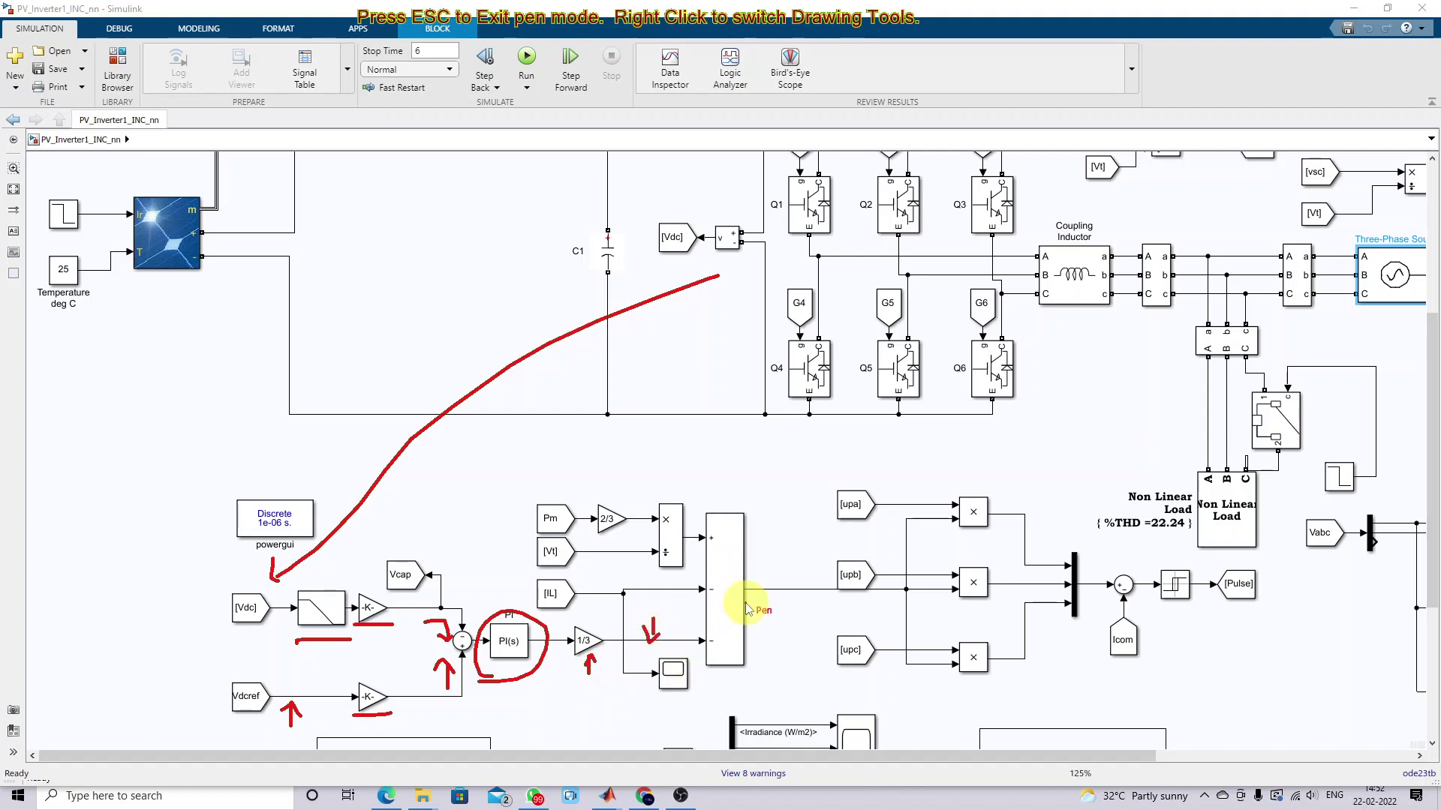
pyautogui.press('Escape')
# Step: Mark the three inputs and the output of the large summing block in the control circuit with red arrows
pyautogui.moveTo(1433, 398); pyautogui.dragTo(1433, 508)
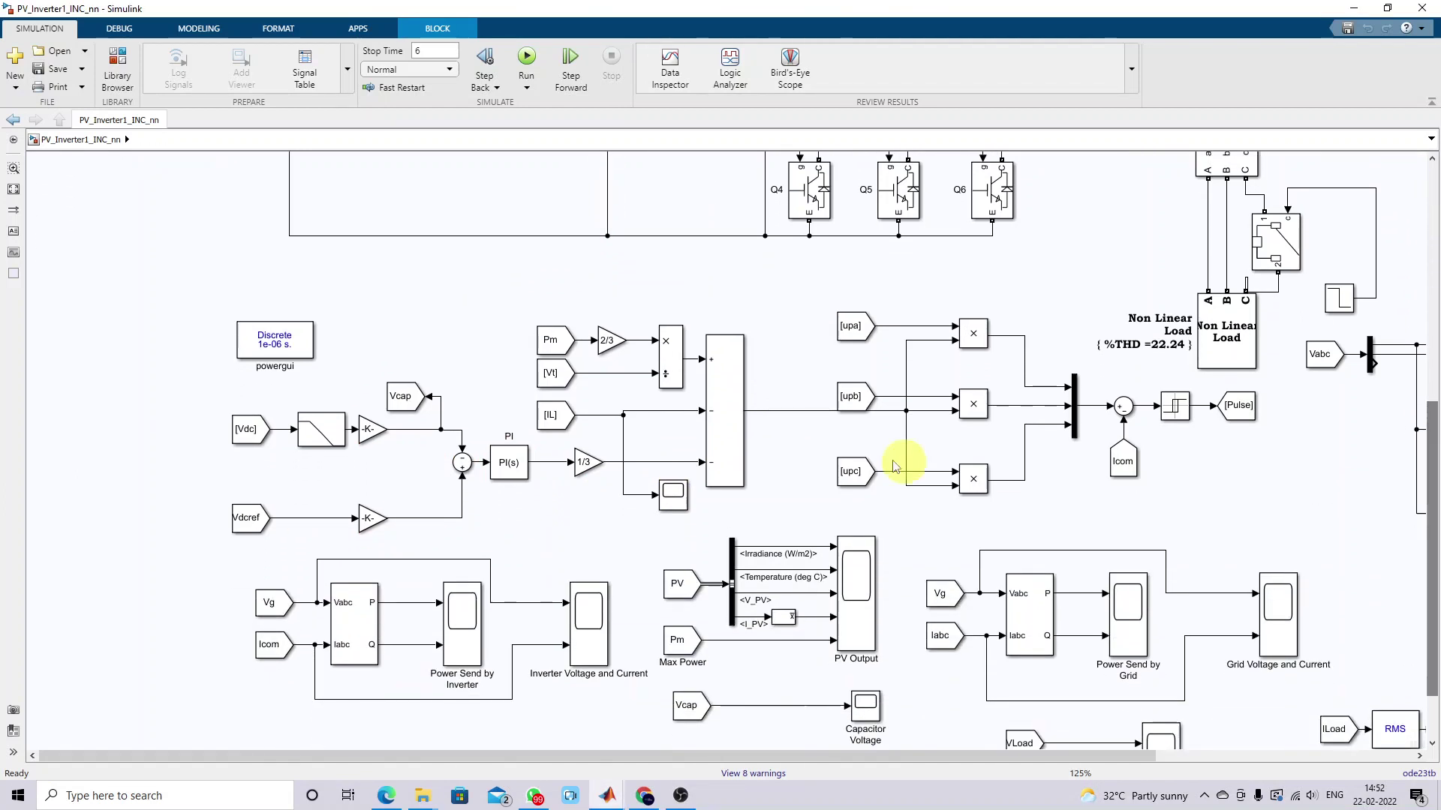
pyautogui.press('F12')
pyautogui.moveTo(696, 335); pyautogui.dragTo(691, 359)
pyautogui.moveTo(682, 408); pyautogui.dragTo(681, 408)
pyautogui.moveTo(698, 475); pyautogui.dragTo(691, 469)
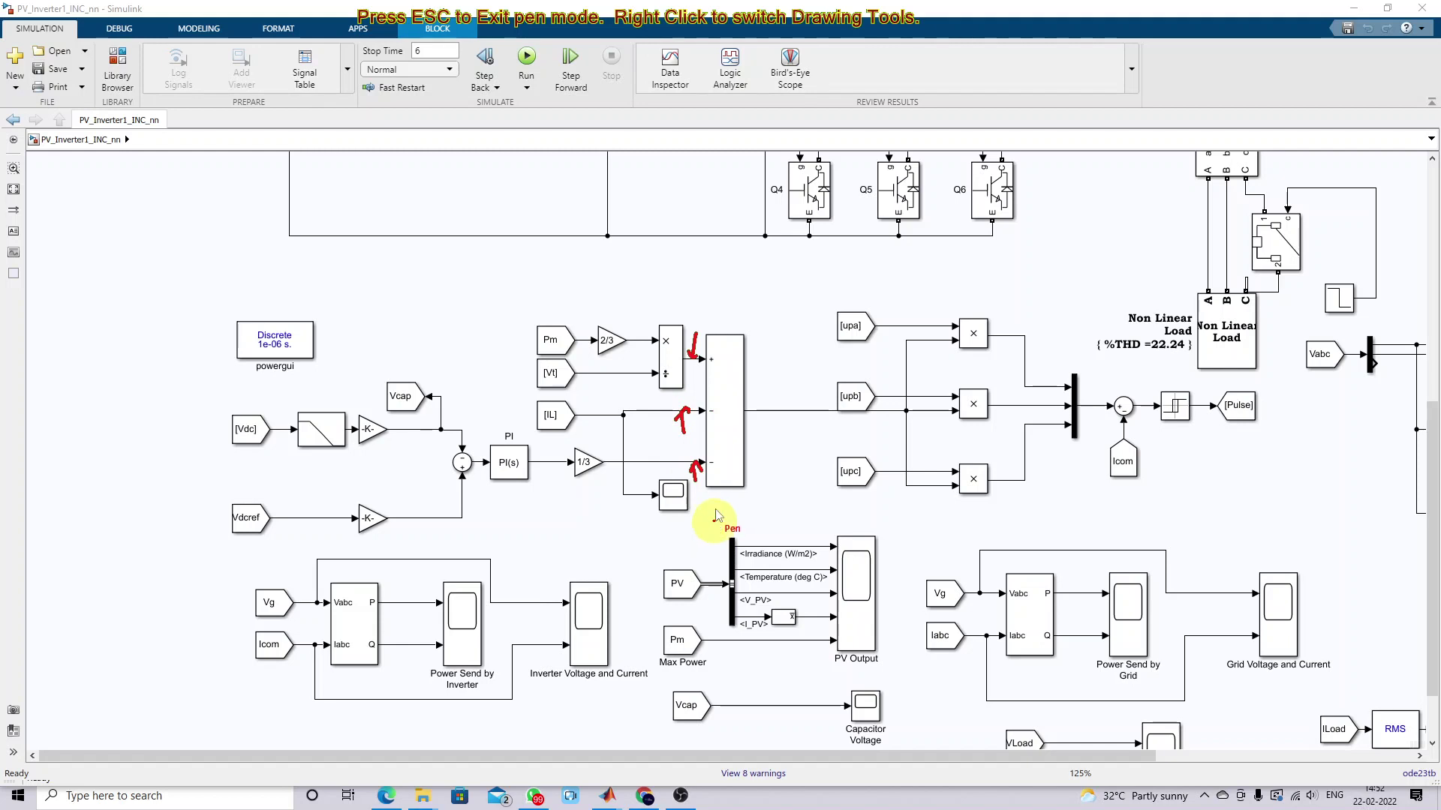
pyautogui.moveTo(774, 410)
pyautogui.mouseDown()
pyautogui.moveTo(776, 436)
pyautogui.moveTo(769, 422)
pyautogui.mouseUp()
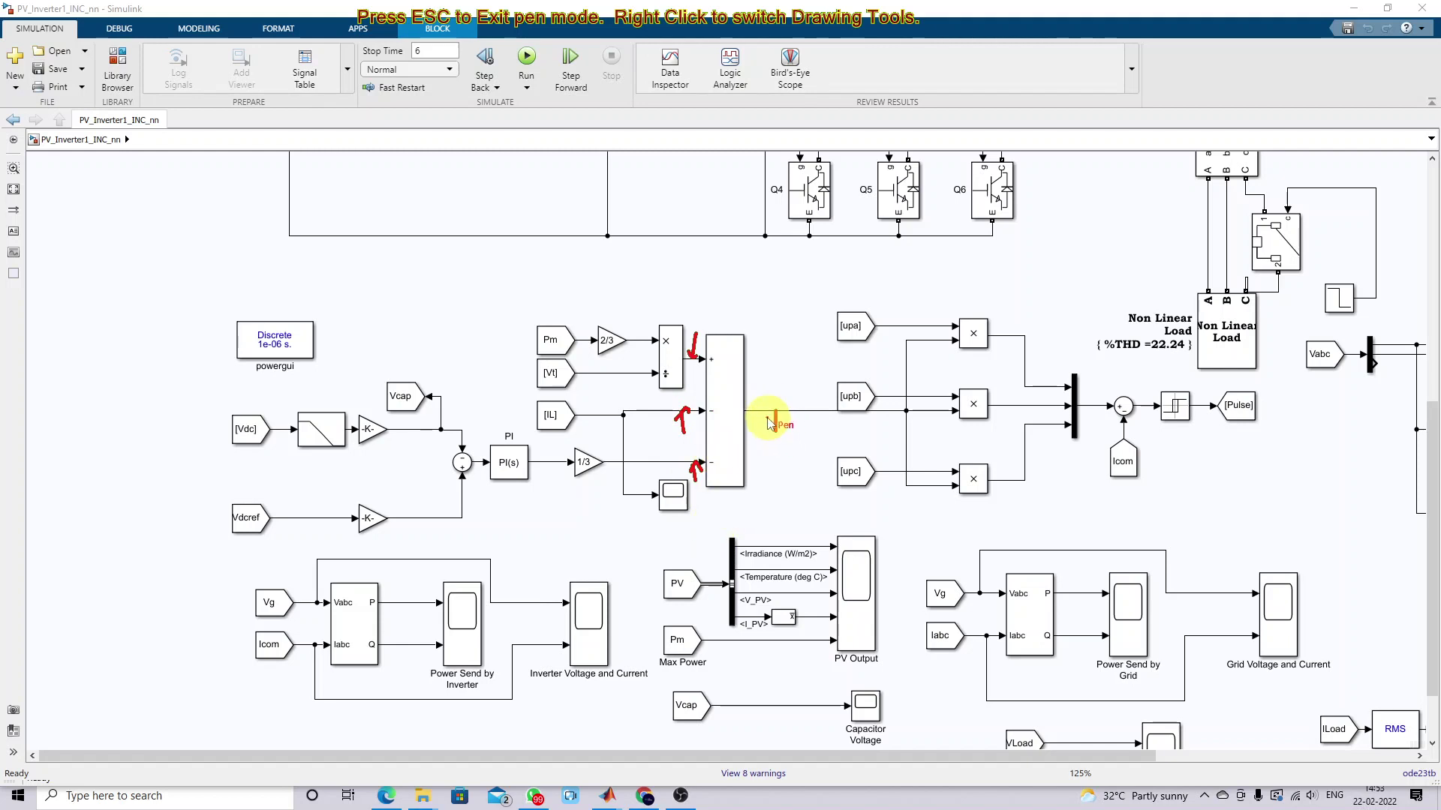
pyautogui.press('Escape')
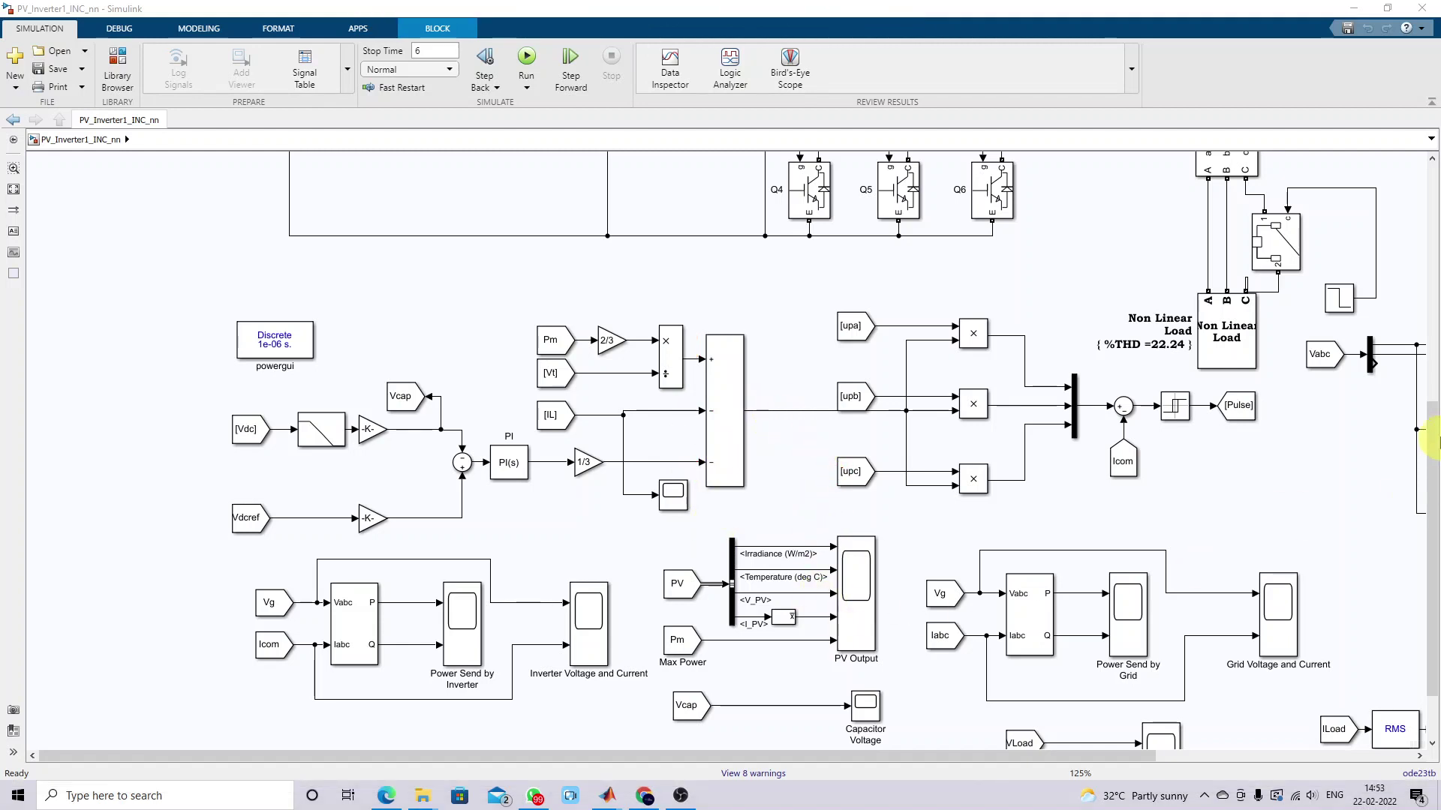
# Step: Locate the DBD Neural Network block and handwrite the load current labels ILa, ILb and ILc below its ILoad input
pyautogui.scroll(-3, 1429, 420)
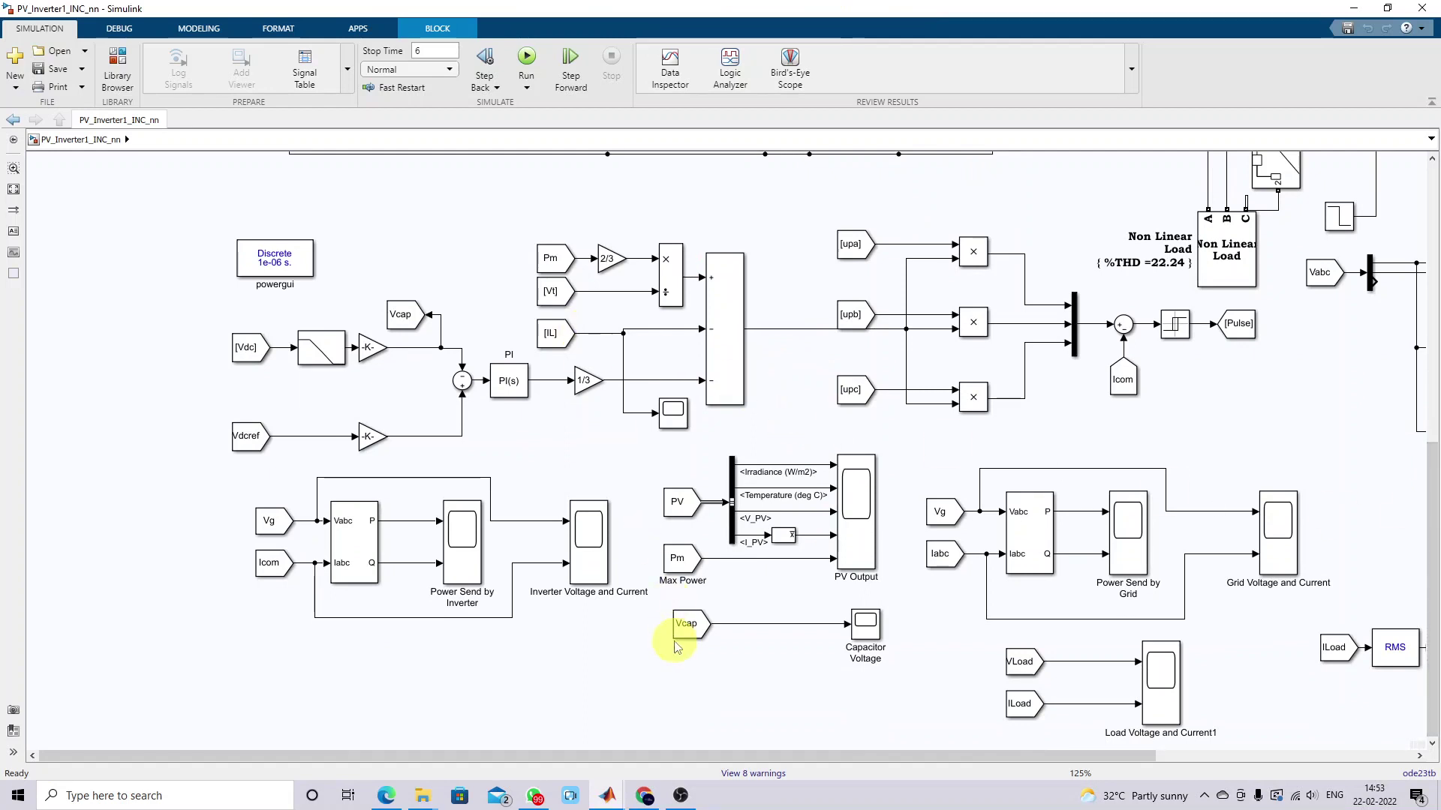
pyautogui.moveTo(709, 756); pyautogui.dragTo(1110, 754)
pyautogui.click(1182, 641)
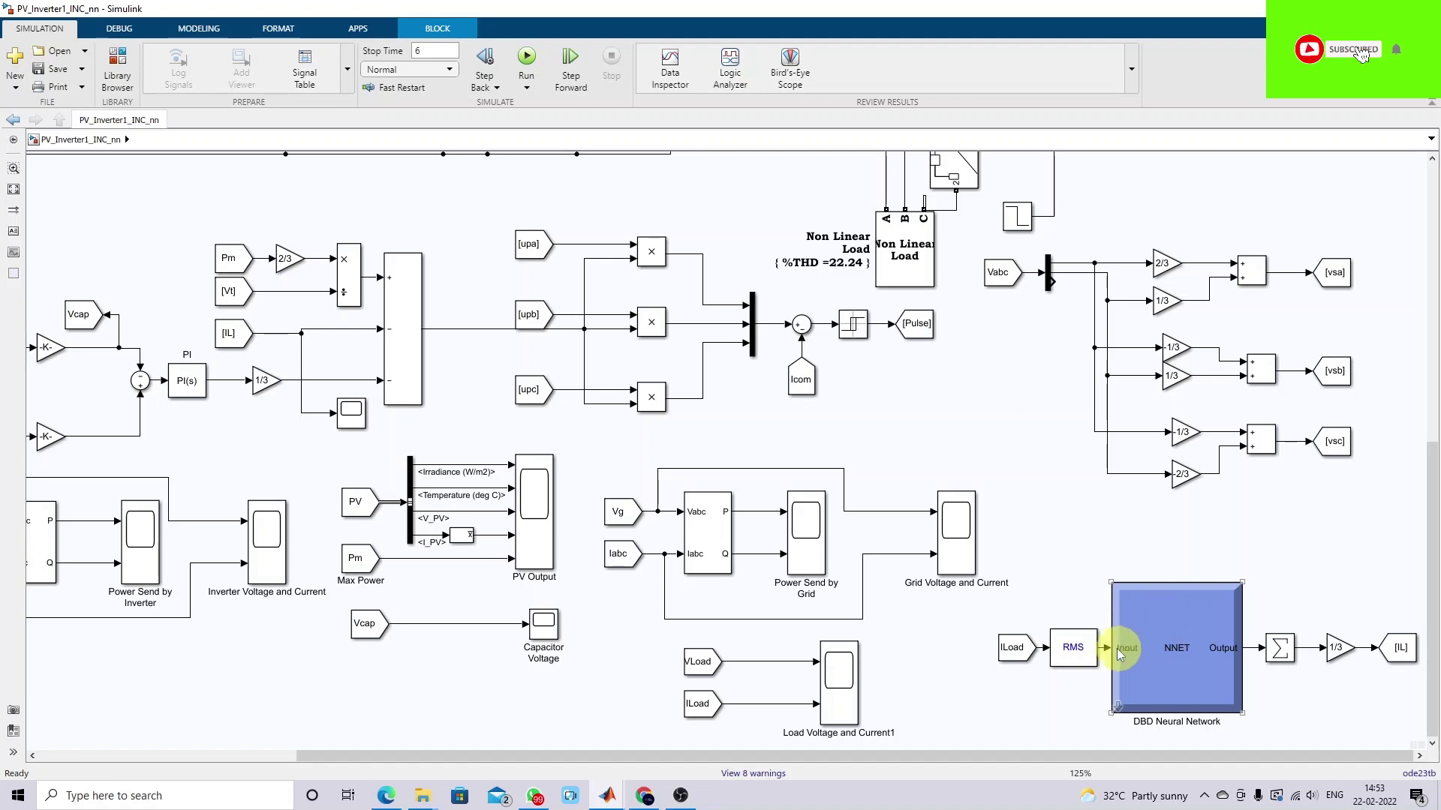
pyautogui.press('F12')
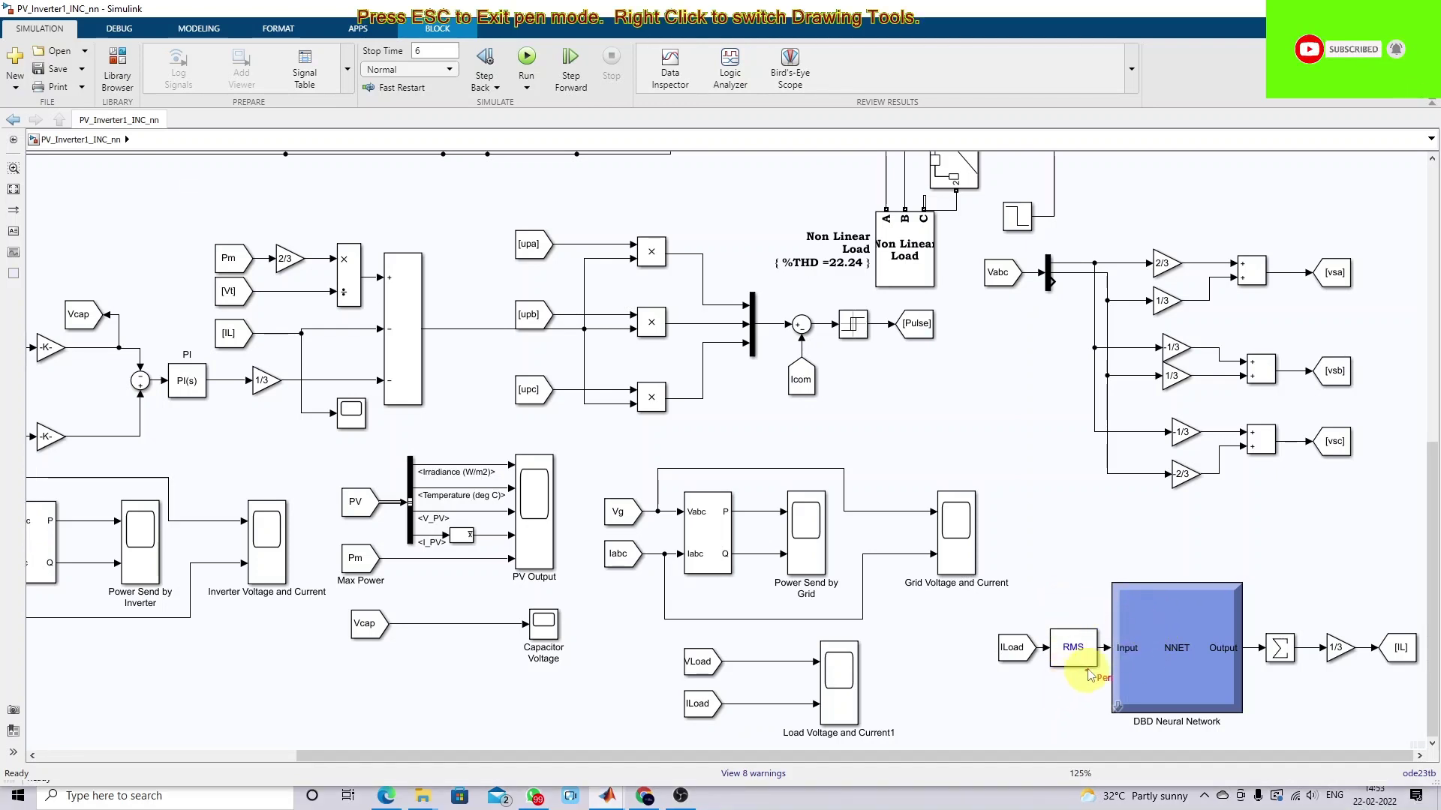
pyautogui.rightClick(1007, 691)
pyautogui.moveTo(1007, 699)
pyautogui.mouseDown()
pyautogui.moveTo(1066, 685)
pyautogui.moveTo(1070, 698)
pyautogui.moveTo(1023, 715)
pyautogui.moveTo(1028, 729)
pyautogui.moveTo(1039, 713)
pyautogui.moveTo(1022, 734)
pyautogui.moveTo(1091, 721)
pyautogui.moveTo(1083, 752)
pyautogui.moveTo(1146, 738)
pyautogui.mouseUp()
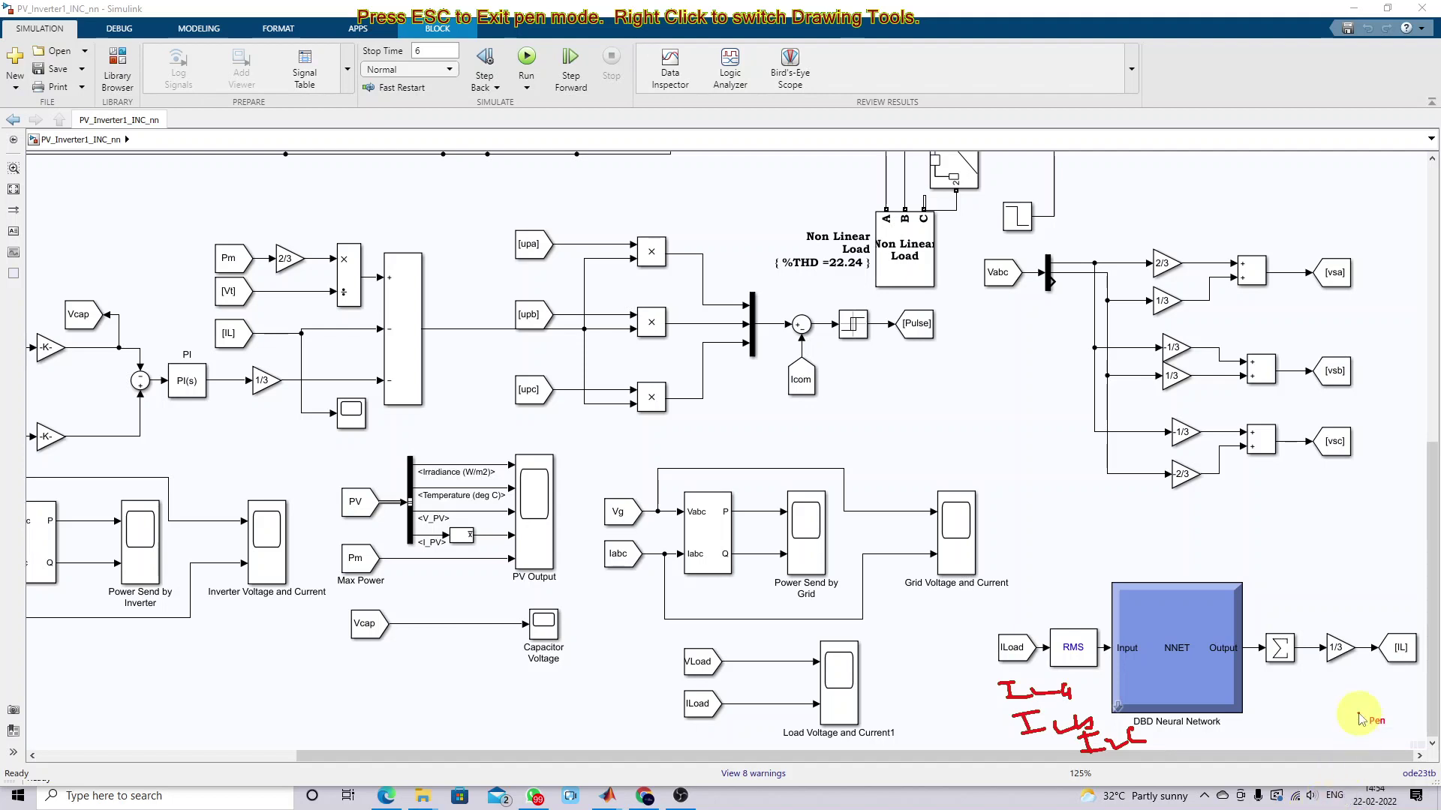
# Step: Mark the DBD Neural Network and its scaled output, trace the IL signal to the control circuit's summing block, and erase the annotations
pyautogui.moveTo(1195, 534)
pyautogui.mouseDown()
pyautogui.moveTo(1180, 579)
pyautogui.moveTo(1203, 563)
pyautogui.mouseUp()
pyautogui.moveTo(1364, 701)
pyautogui.mouseDown()
pyautogui.moveTo(1372, 647)
pyautogui.moveTo(1381, 659)
pyautogui.mouseUp()
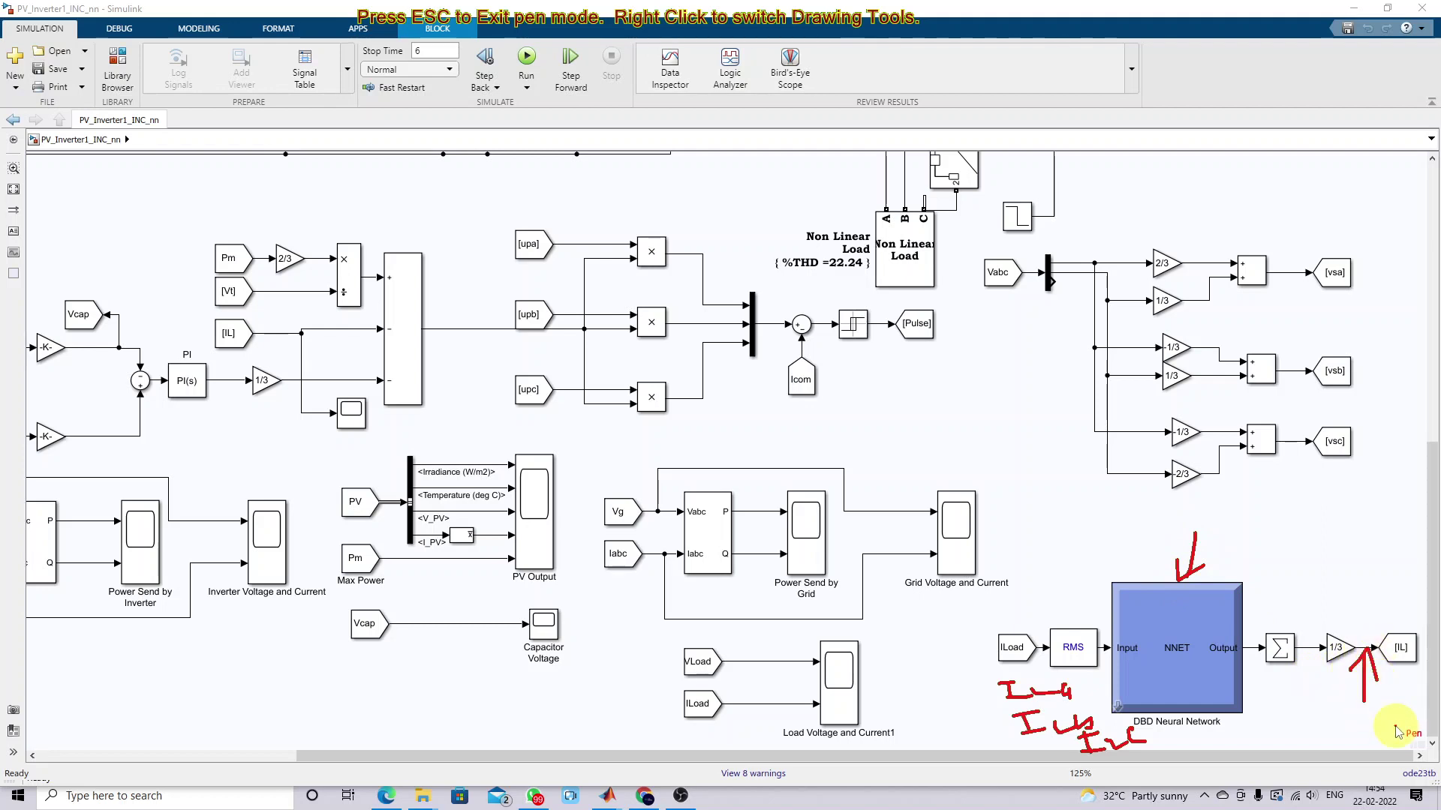
pyautogui.moveTo(1382, 646)
pyautogui.mouseDown()
pyautogui.moveTo(1343, 564)
pyautogui.moveTo(501, 392)
pyautogui.moveTo(358, 382)
pyautogui.moveTo(343, 333)
pyautogui.moveTo(351, 347)
pyautogui.mouseUp()
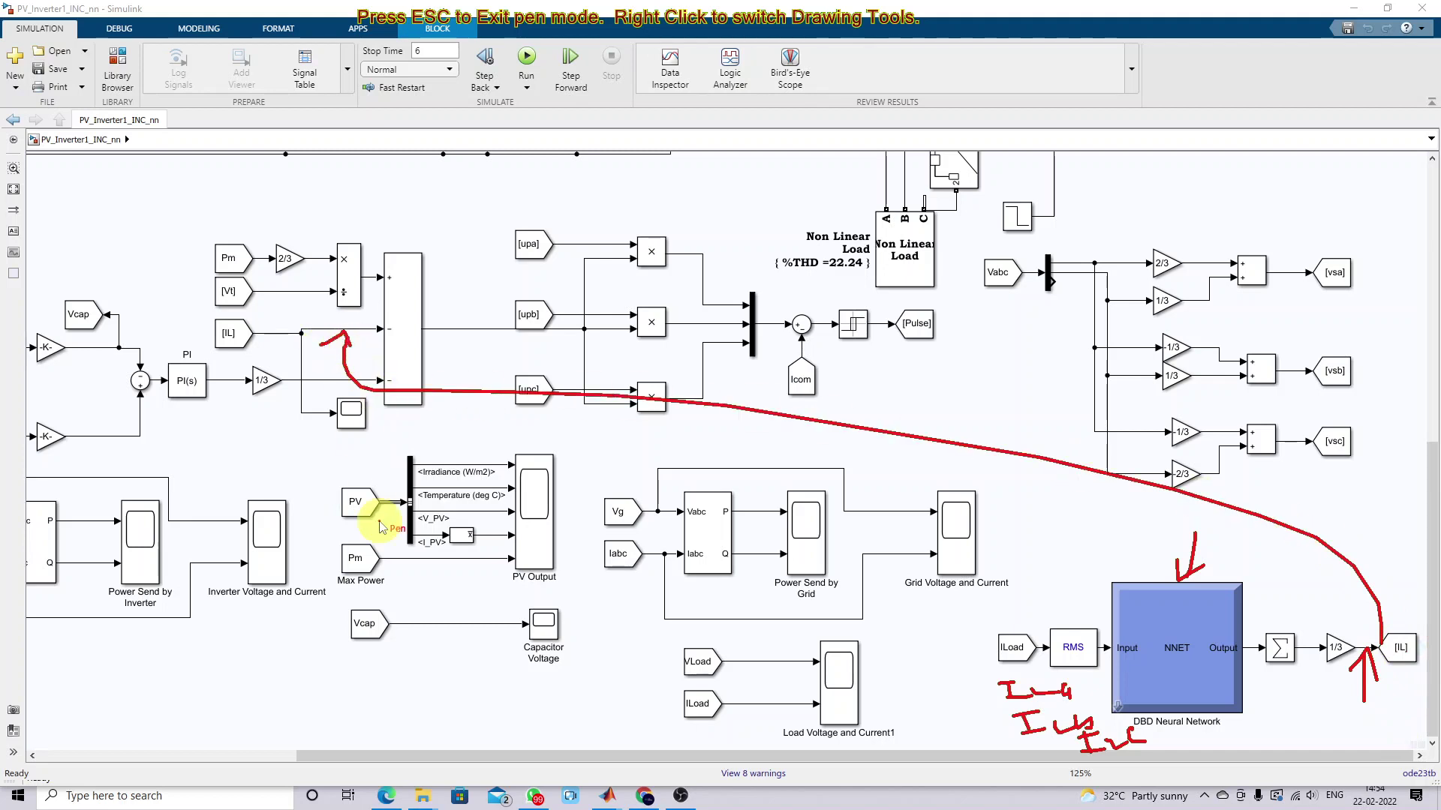
pyautogui.press('e')
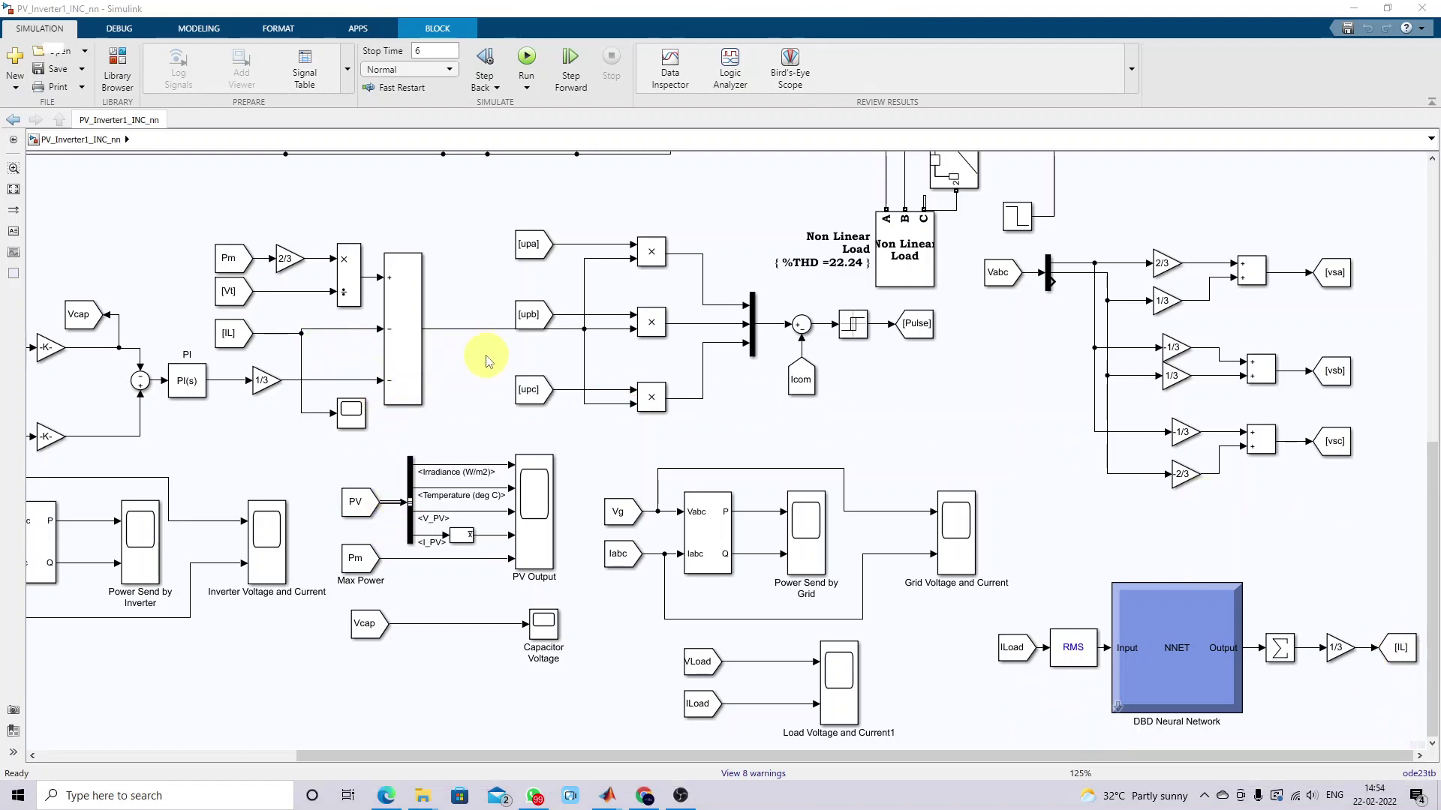
# Step: Point out the summing block's output and the upa, upb and upc tags feeding the three product blocks
pyautogui.moveTo(484, 354)
pyautogui.mouseDown()
pyautogui.moveTo(484, 328)
pyautogui.moveTo(493, 341)
pyautogui.mouseUp()
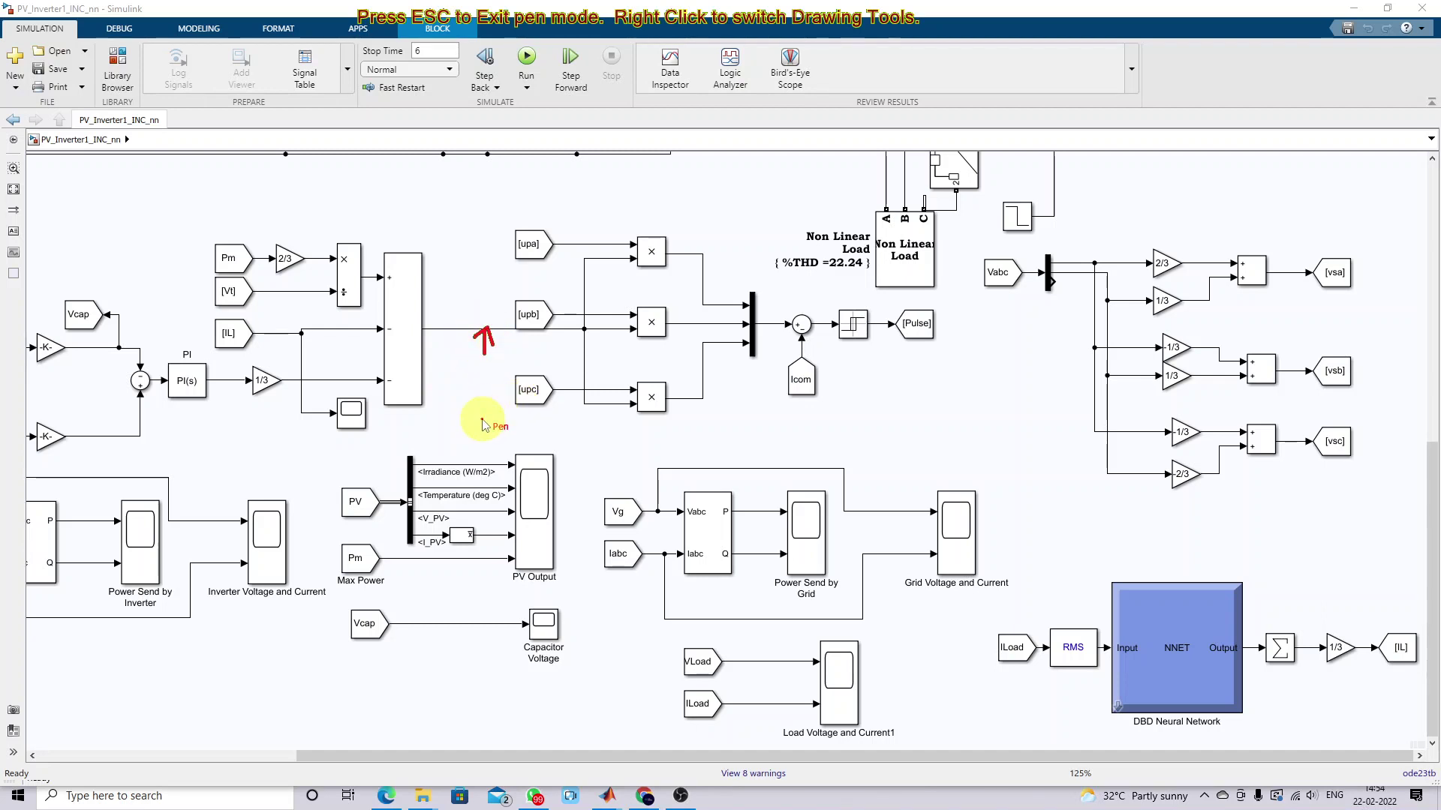
pyautogui.press('Escape')
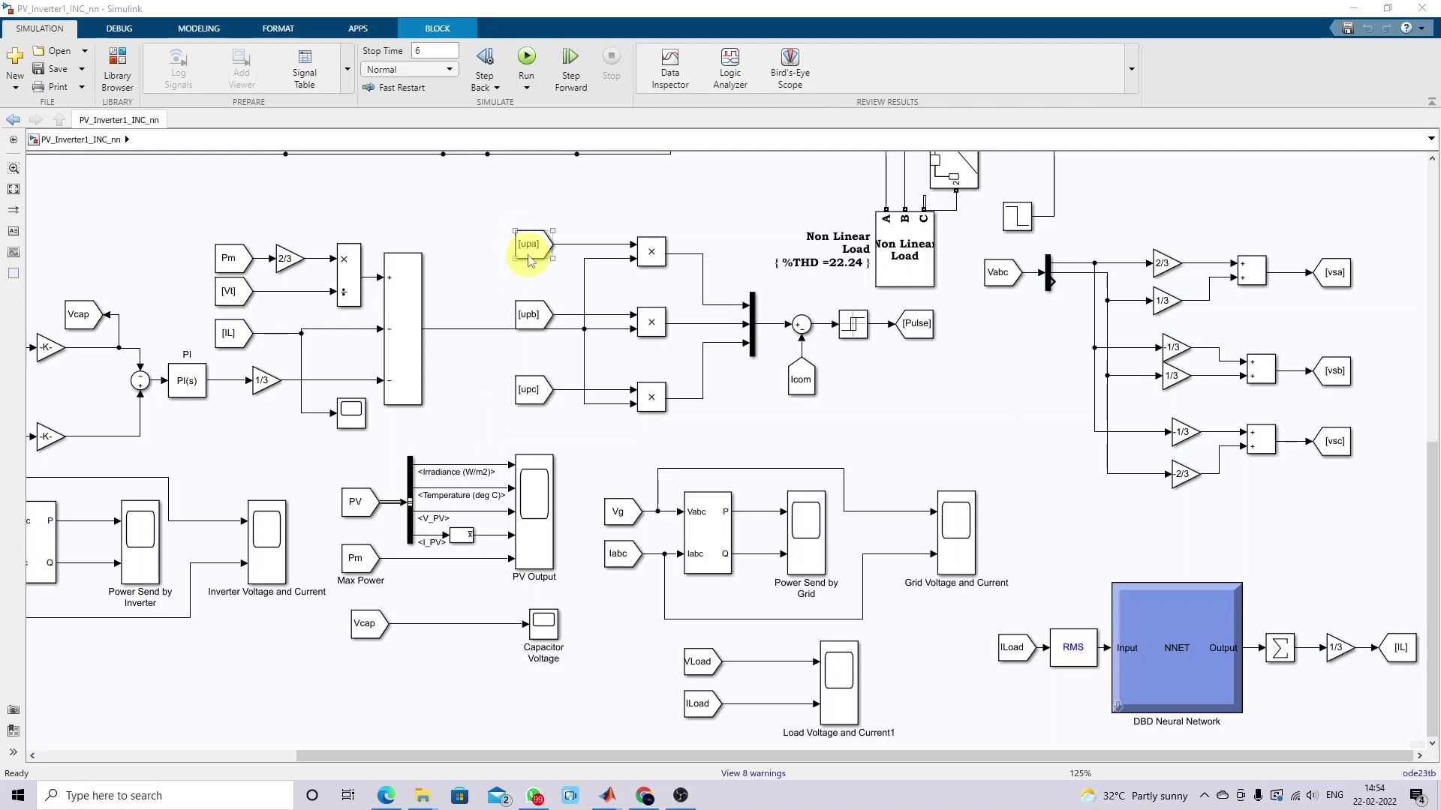
pyautogui.click(526, 319)
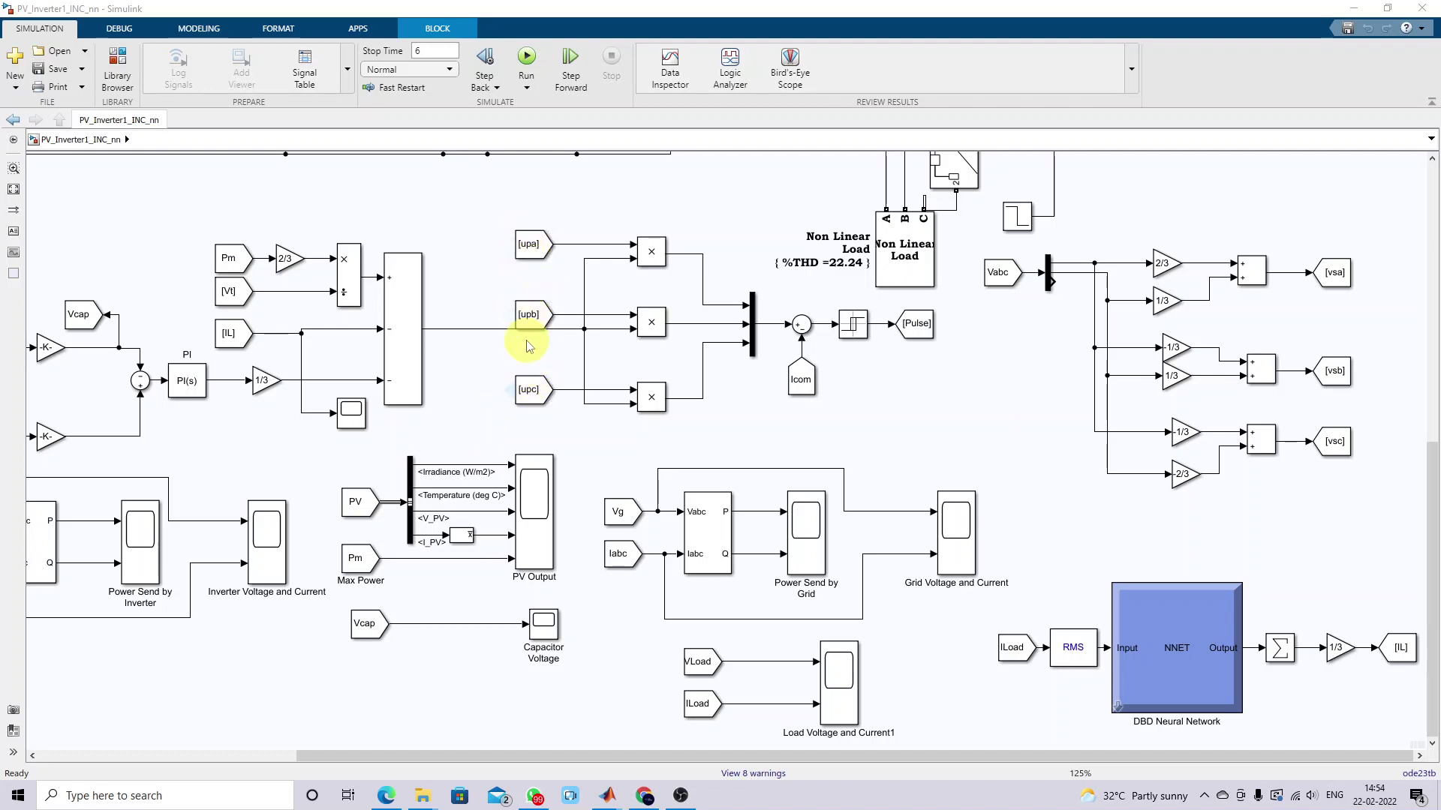
pyautogui.click(529, 399)
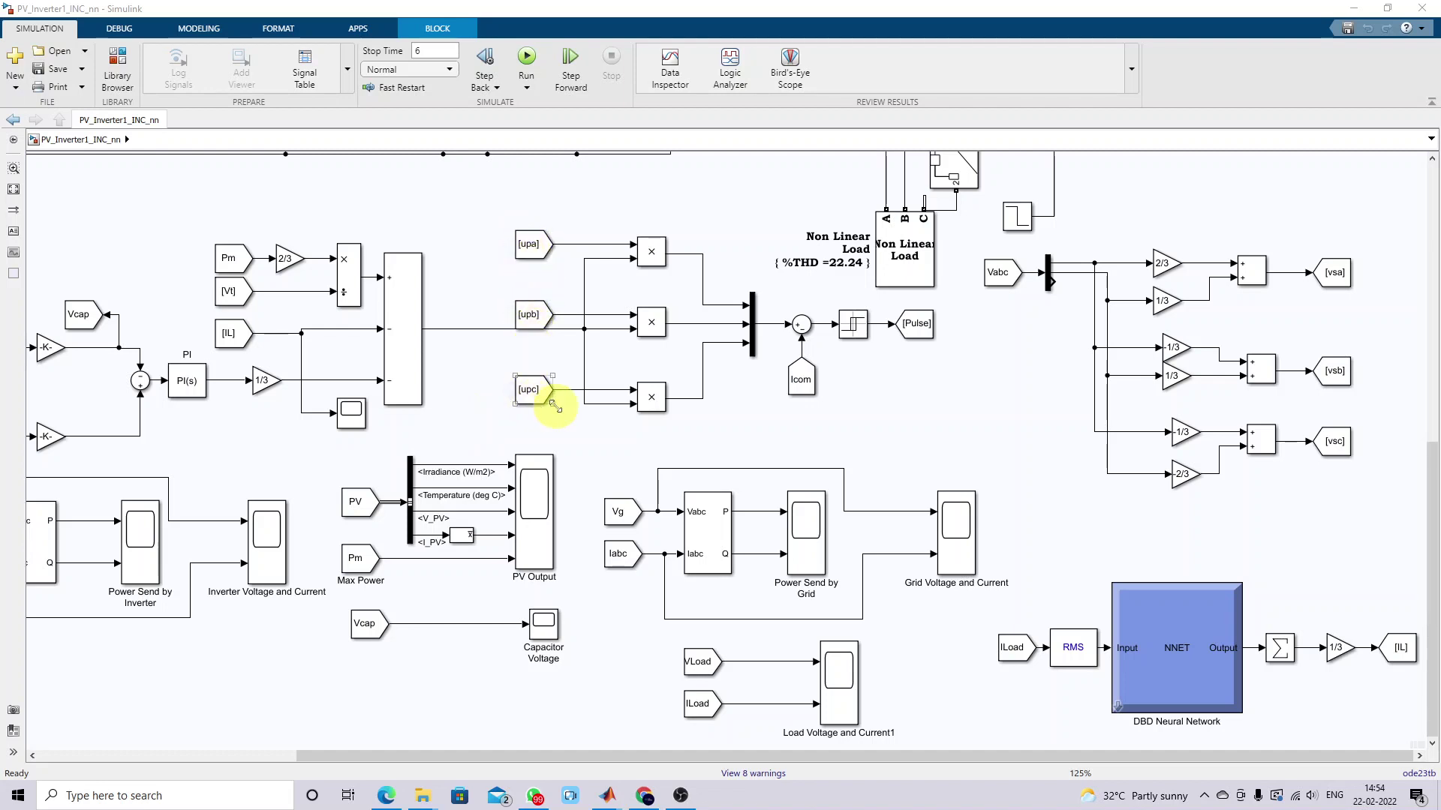
pyautogui.click(613, 467)
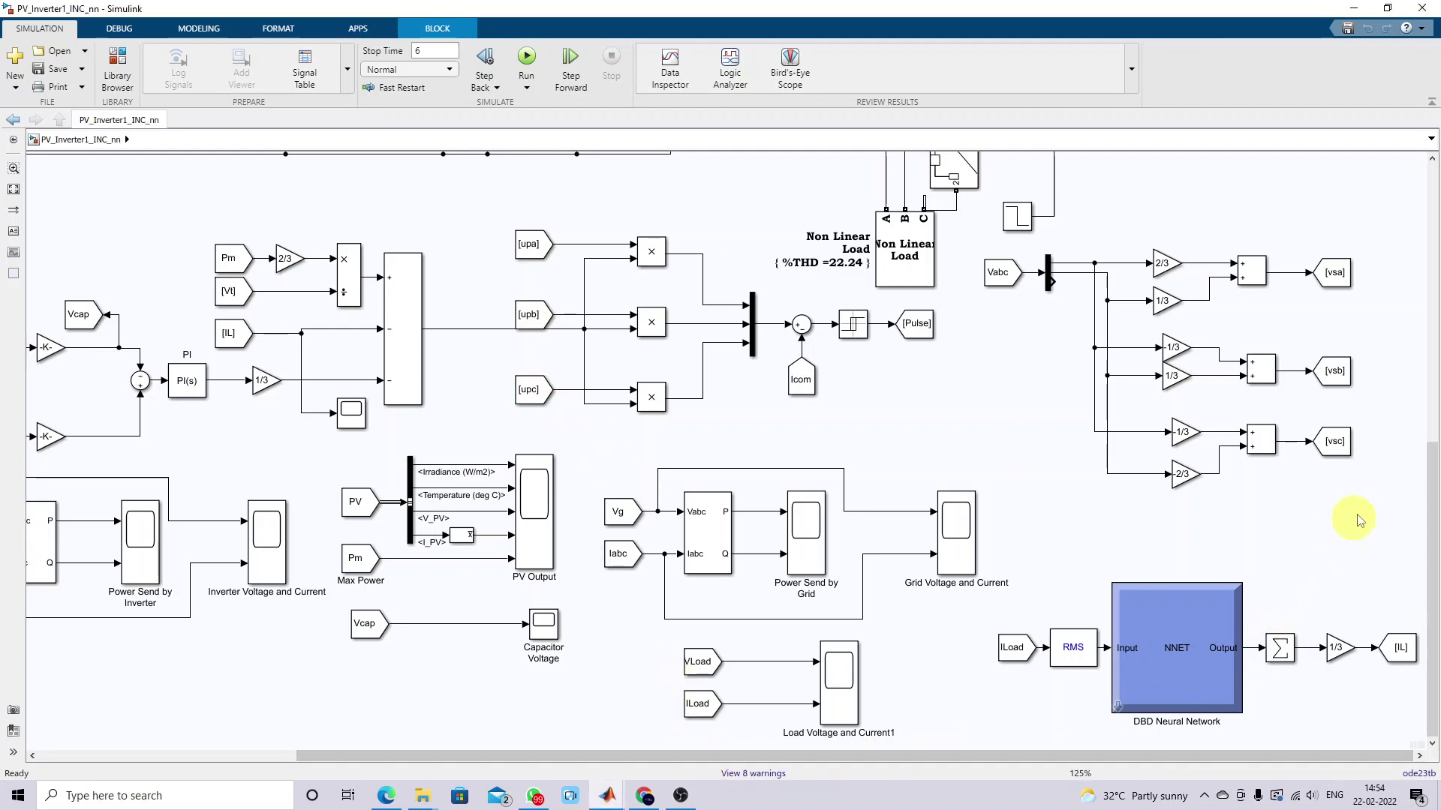
# Step: Underline the Vabc input and the vsa, vsb and vsc output tags of the phase voltage calculation section
pyautogui.moveTo(1433, 510); pyautogui.dragTo(1430, 405)
pyautogui.click(1007, 501)
pyautogui.hotkey('ctrl', 'shift', 'd')
pyautogui.moveTo(989, 504); pyautogui.dragTo(1014, 504)
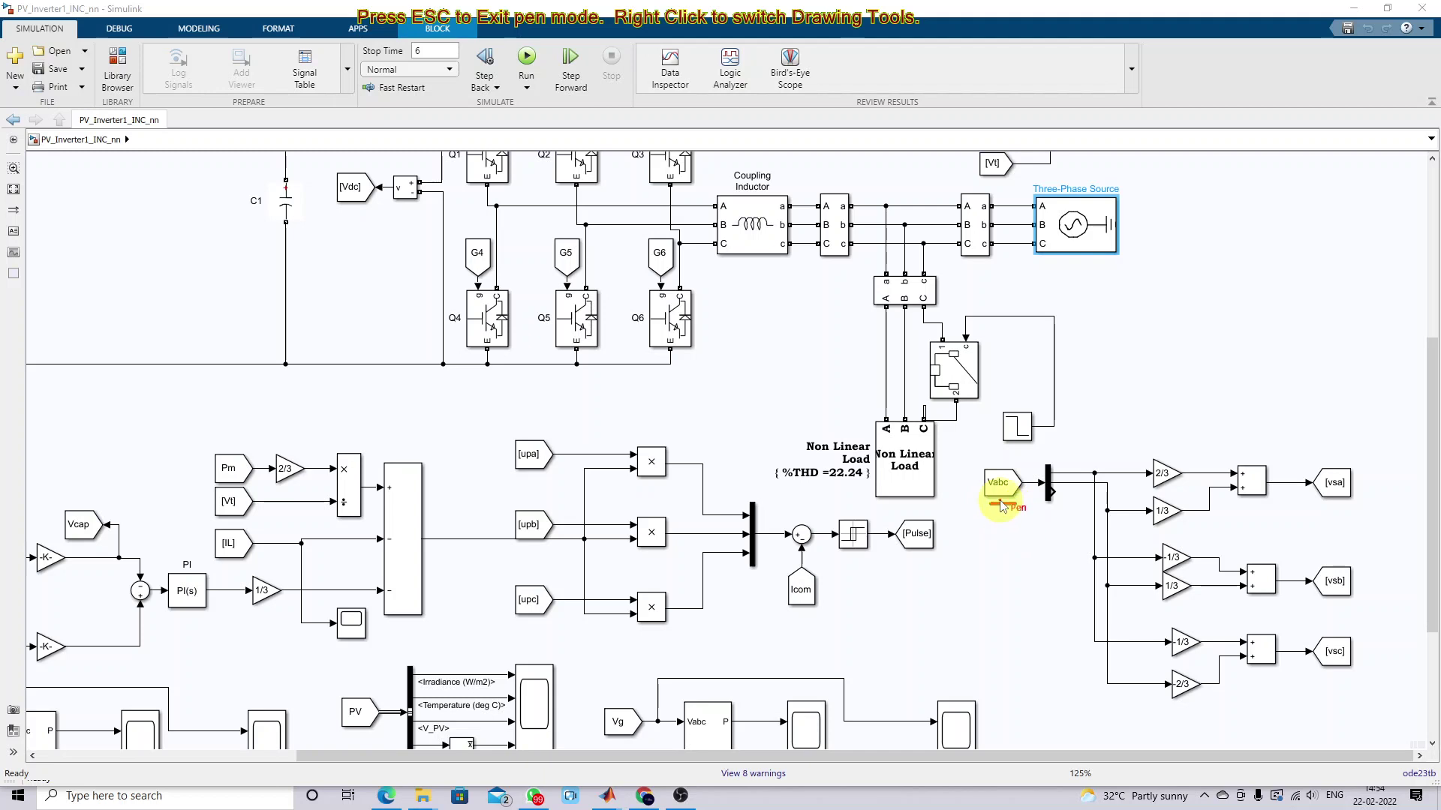
pyautogui.moveTo(1322, 513); pyautogui.dragTo(1353, 507)
pyautogui.moveTo(1330, 609); pyautogui.dragTo(1349, 605)
pyautogui.moveTo(1326, 686); pyautogui.dragTo(1355, 682)
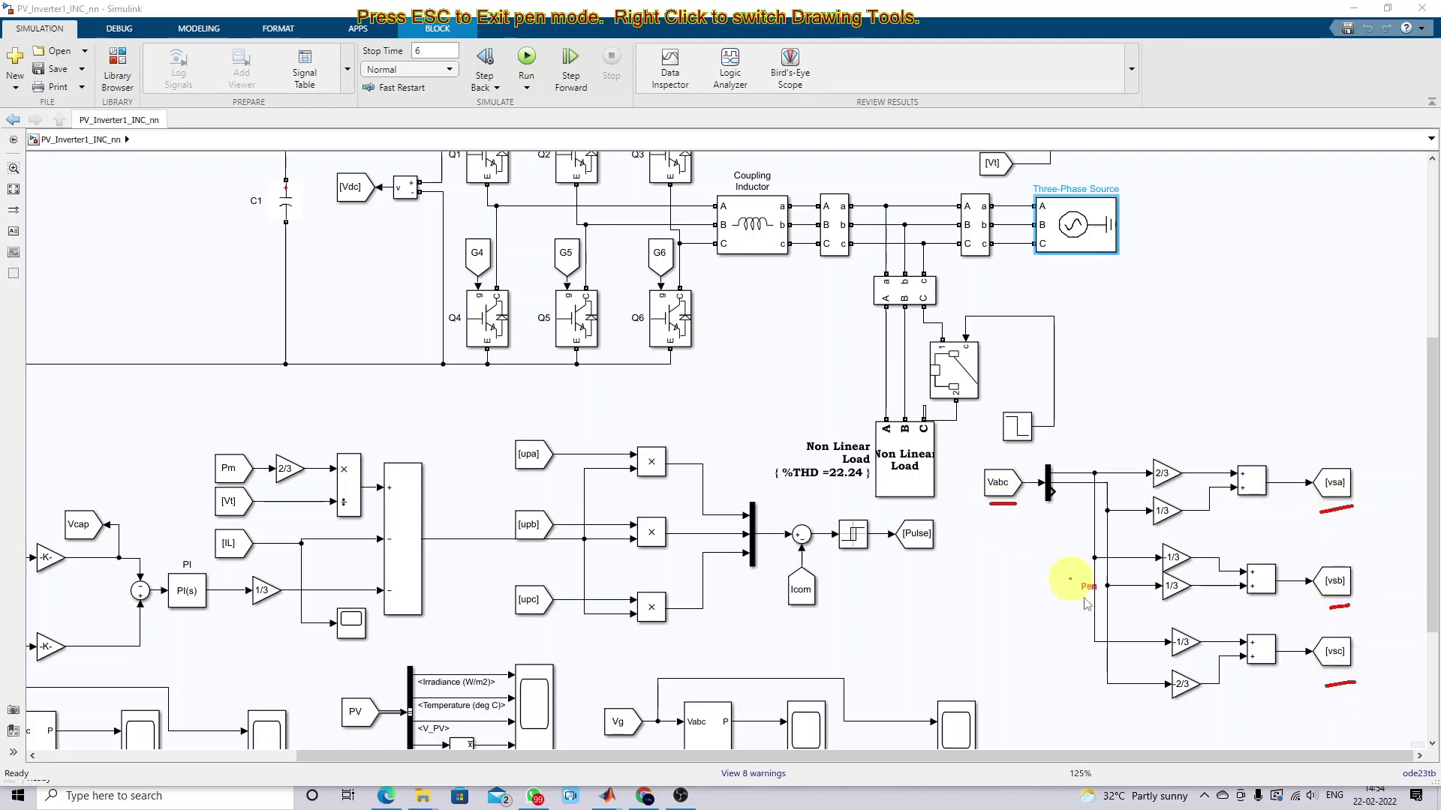
# Step: Circle the Vt output tag and the whole section that computes it from vsa, vsb and vsc, then erase the annotations
pyautogui.press('Escape')
pyautogui.moveTo(1432, 507); pyautogui.dragTo(1428, 334)
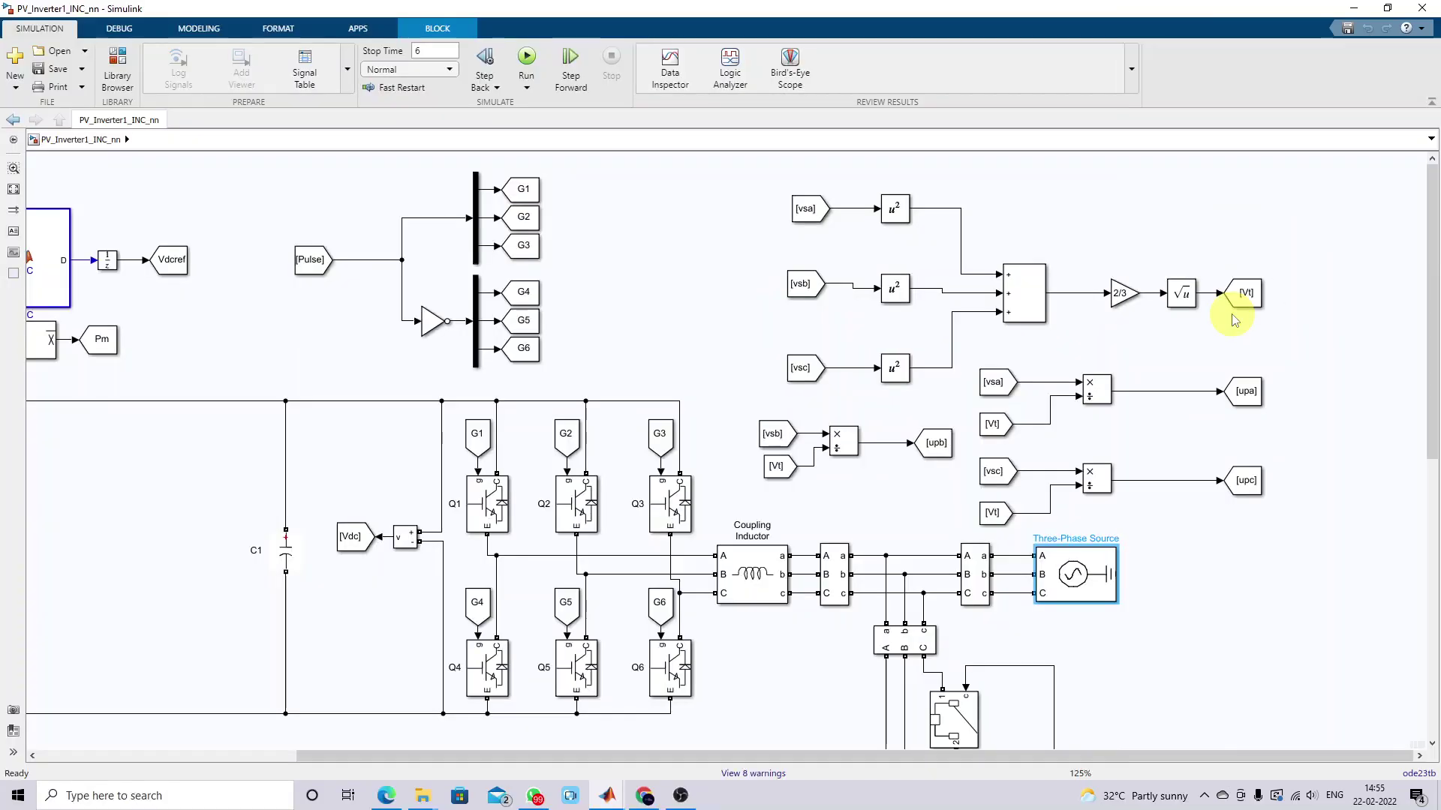
pyautogui.hotkey('ctrl', 'alt', 'd')
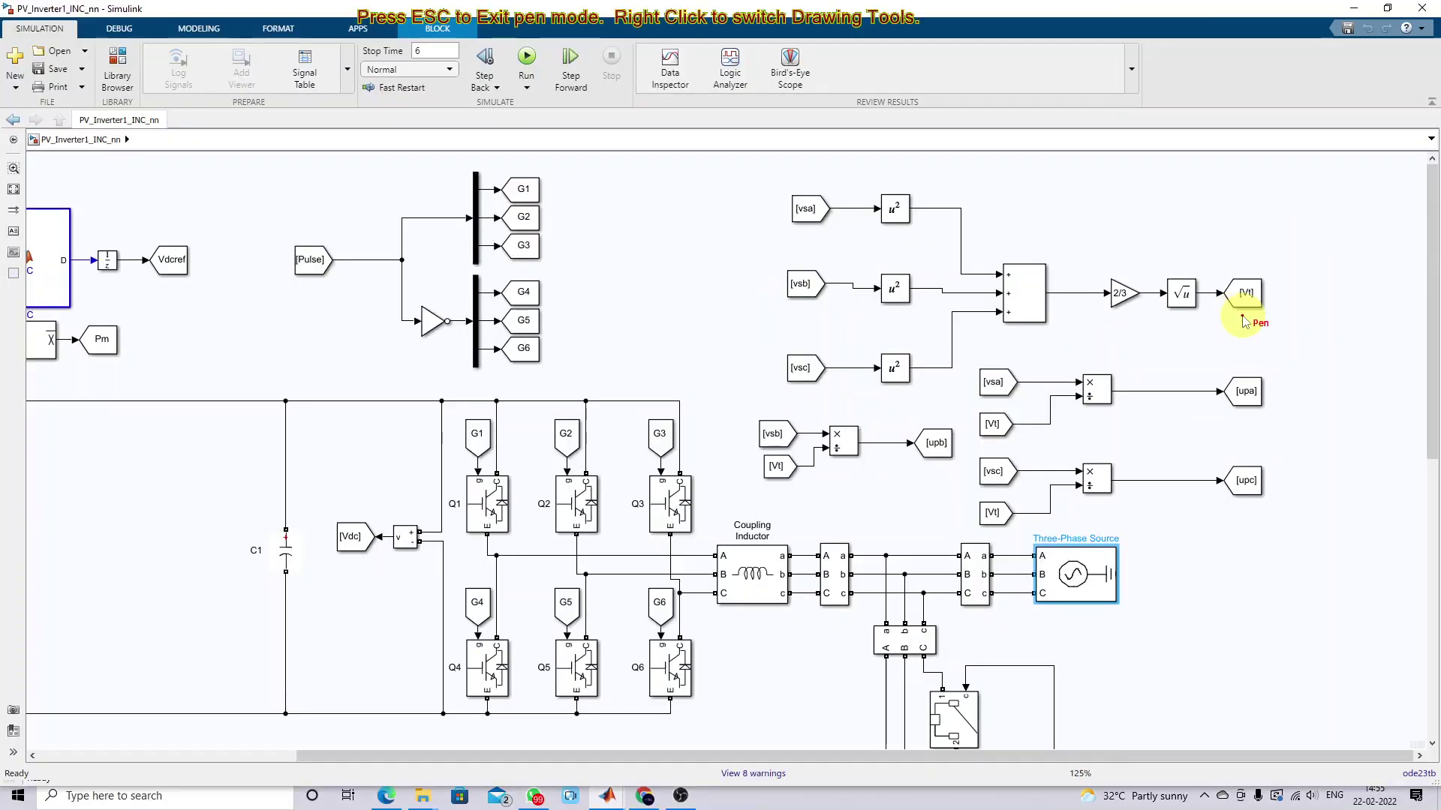
pyautogui.moveTo(1252, 319)
pyautogui.mouseDown()
pyautogui.moveTo(1267, 272)
pyautogui.moveTo(1226, 313)
pyautogui.mouseUp()
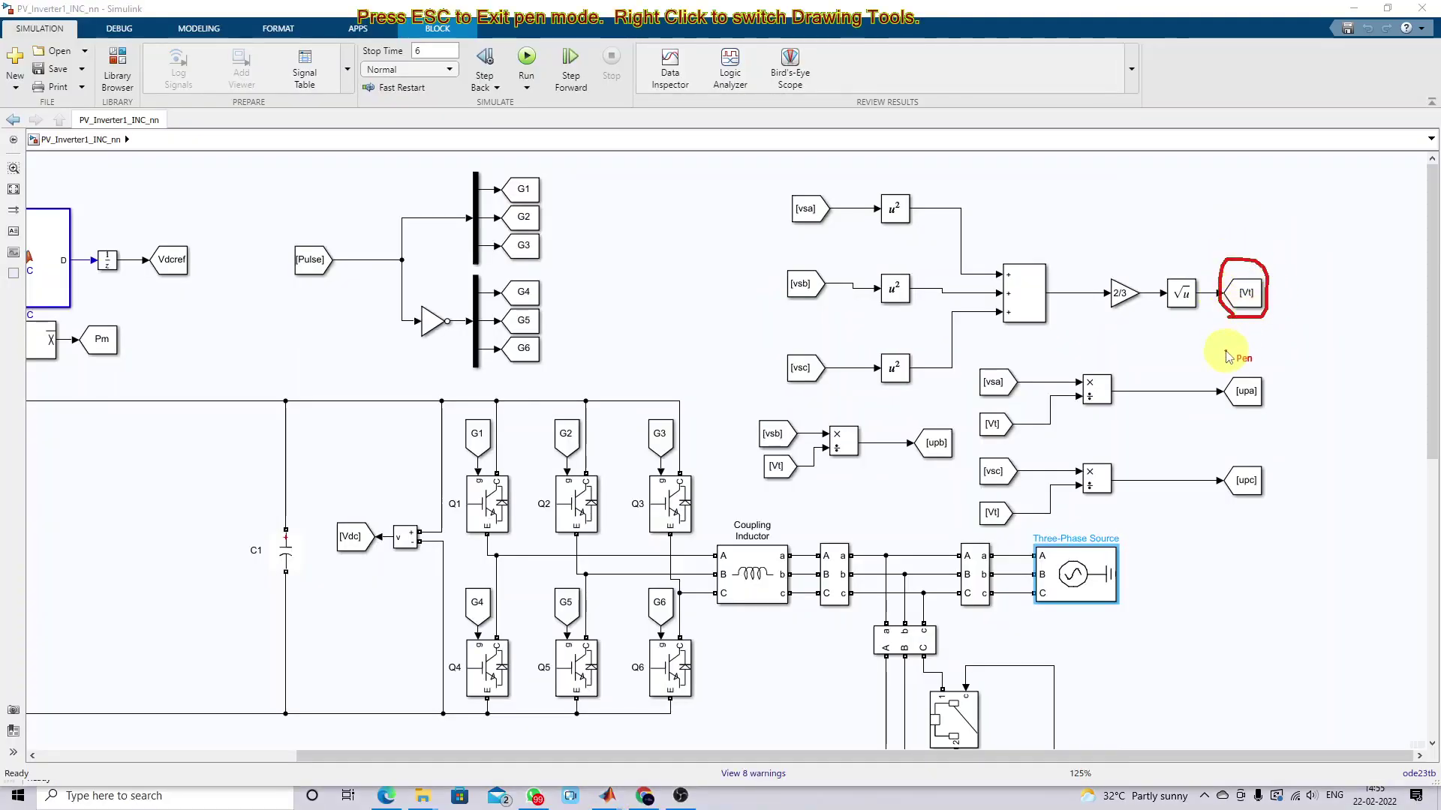
pyautogui.moveTo(766, 180)
pyautogui.mouseDown()
pyautogui.moveTo(747, 213)
pyautogui.moveTo(733, 332)
pyautogui.moveTo(768, 390)
pyautogui.moveTo(884, 390)
pyautogui.moveTo(1035, 339)
pyautogui.moveTo(1200, 351)
pyautogui.moveTo(1313, 319)
pyautogui.moveTo(1306, 236)
pyautogui.moveTo(1178, 192)
pyautogui.moveTo(817, 161)
pyautogui.moveTo(767, 190)
pyautogui.mouseUp()
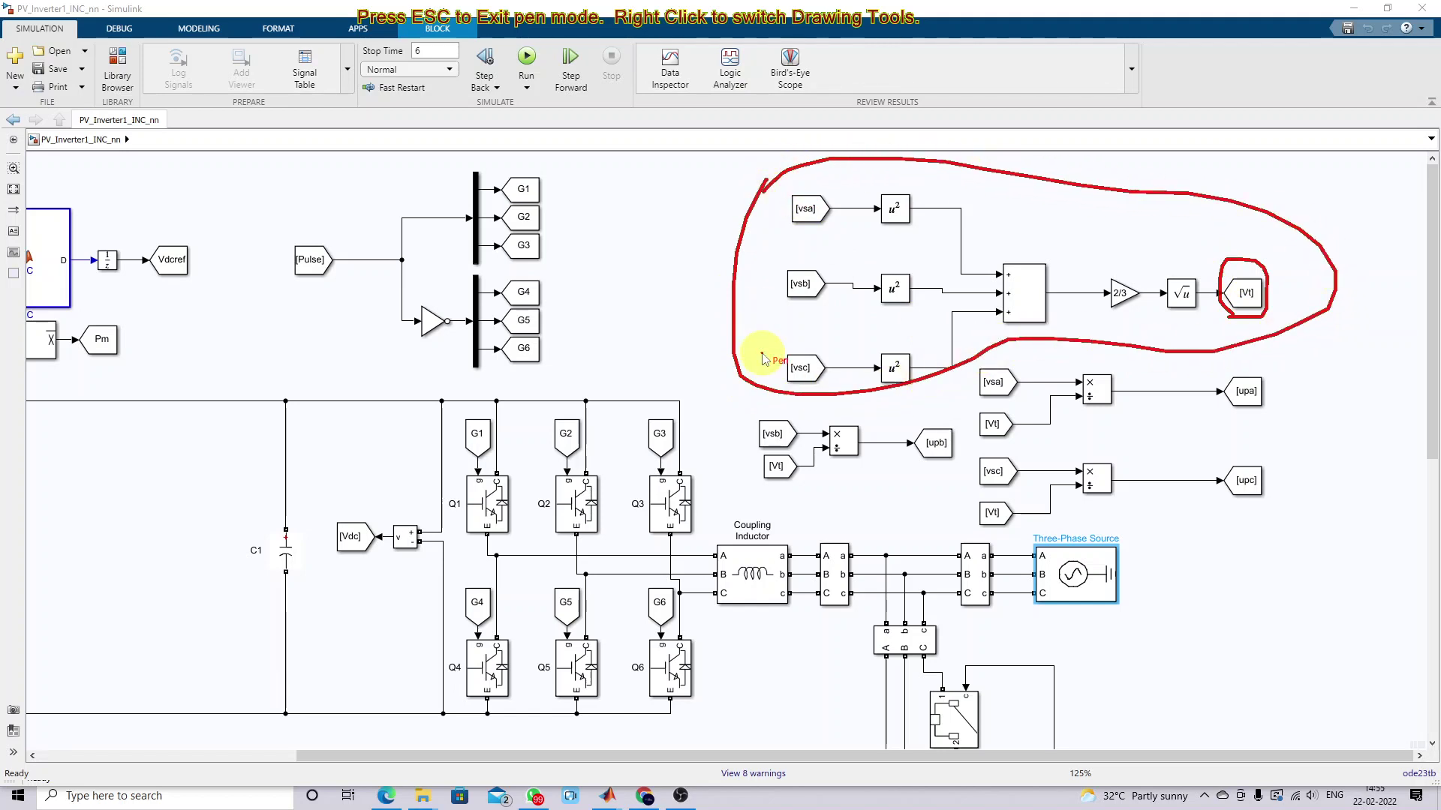
pyautogui.press('Escape')
# Step: Locate the upb tag and tick the vsb and Vt inputs of its divide block
pyautogui.click(934, 451)
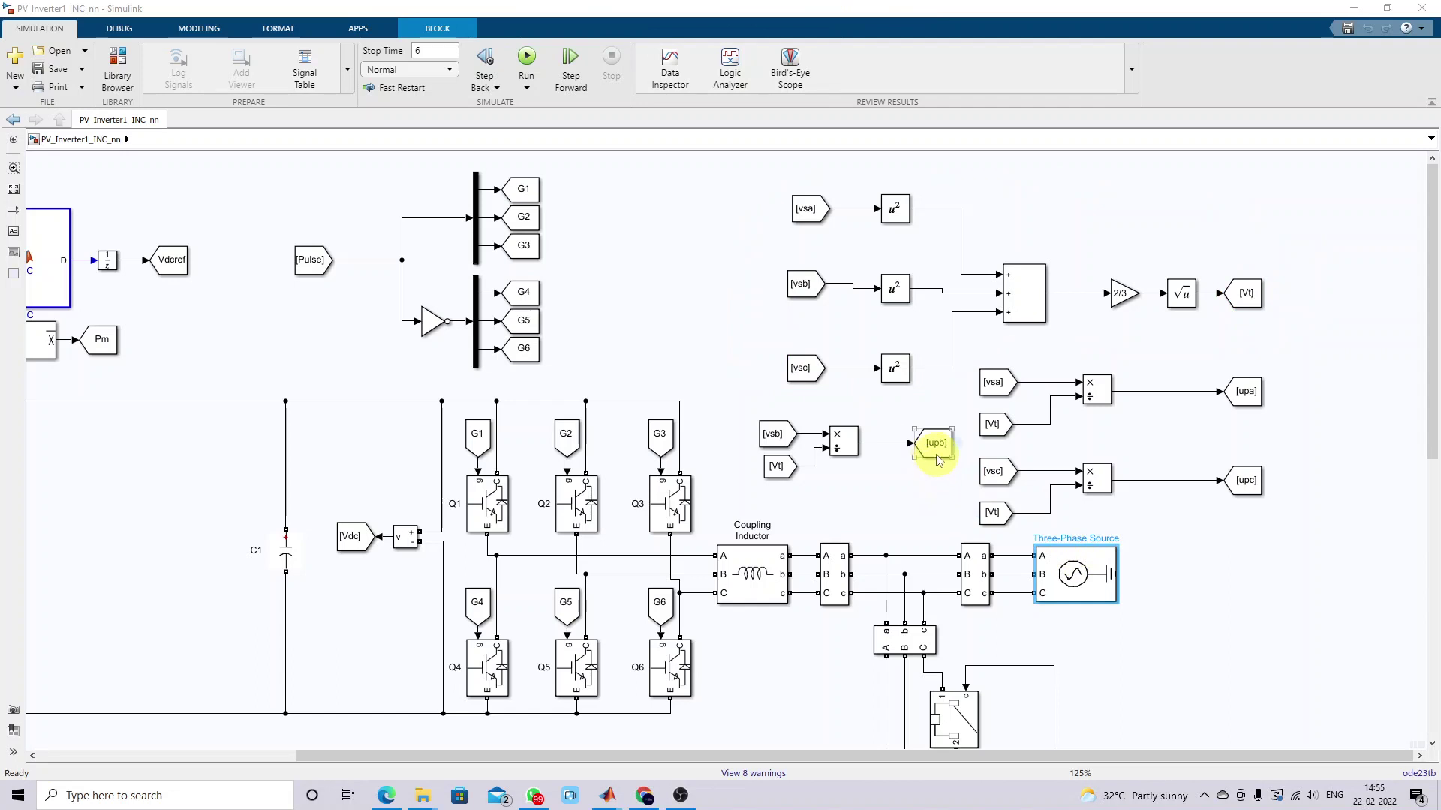
pyautogui.click(936, 471)
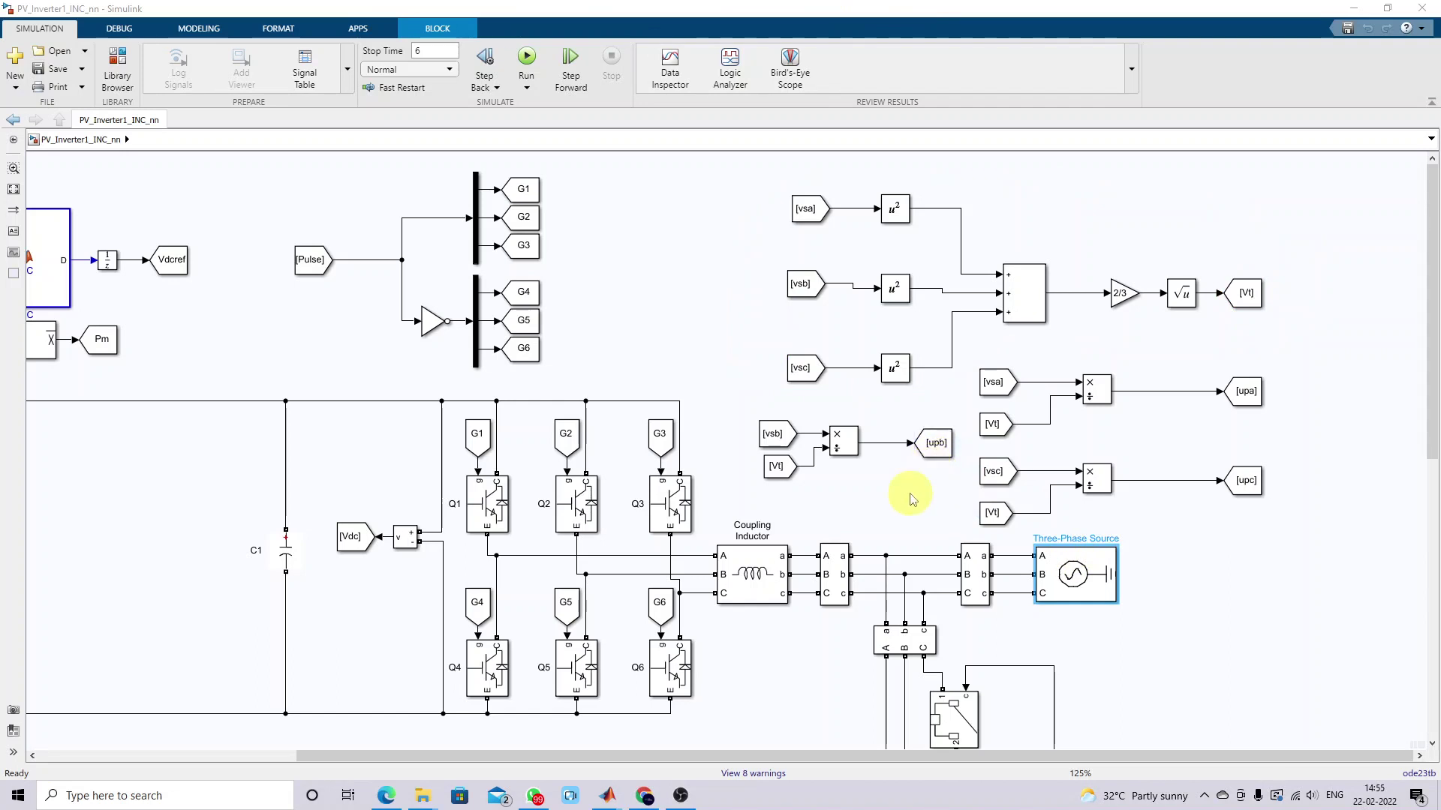
pyautogui.press('F9')
pyautogui.moveTo(744, 426); pyautogui.dragTo(784, 416)
pyautogui.moveTo(750, 462); pyautogui.dragTo(785, 457)
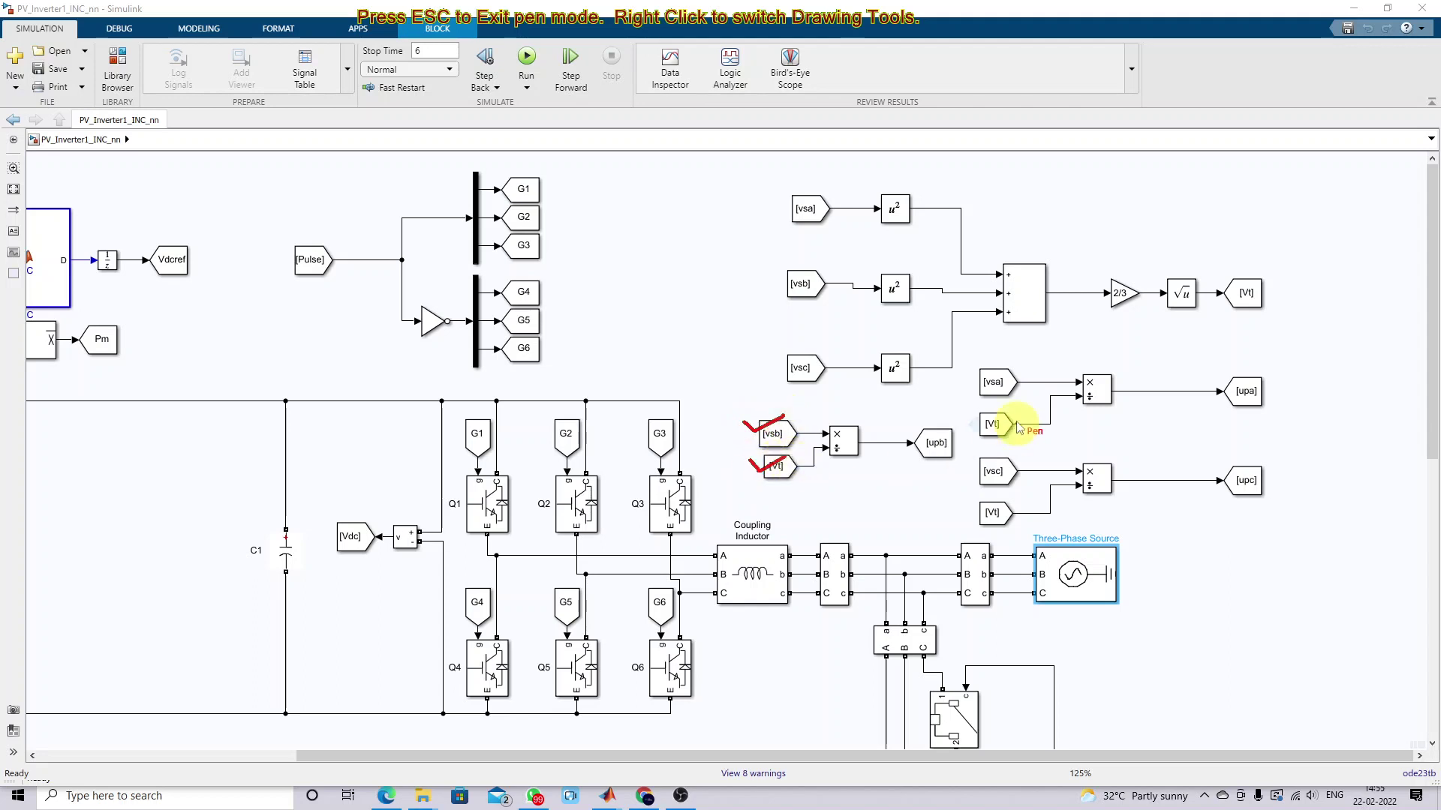
# Step: Tick the vsa, vsc and Vt inputs of the upa and upc divide blocks, mark the upa output, and erase the annotations
pyautogui.moveTo(966, 375); pyautogui.dragTo(1010, 363)
pyautogui.moveTo(966, 423); pyautogui.dragTo(1005, 411)
pyautogui.moveTo(963, 463)
pyautogui.mouseDown()
pyautogui.moveTo(970, 476)
pyautogui.moveTo(1011, 458)
pyautogui.mouseUp()
pyautogui.moveTo(963, 509); pyautogui.dragTo(1007, 497)
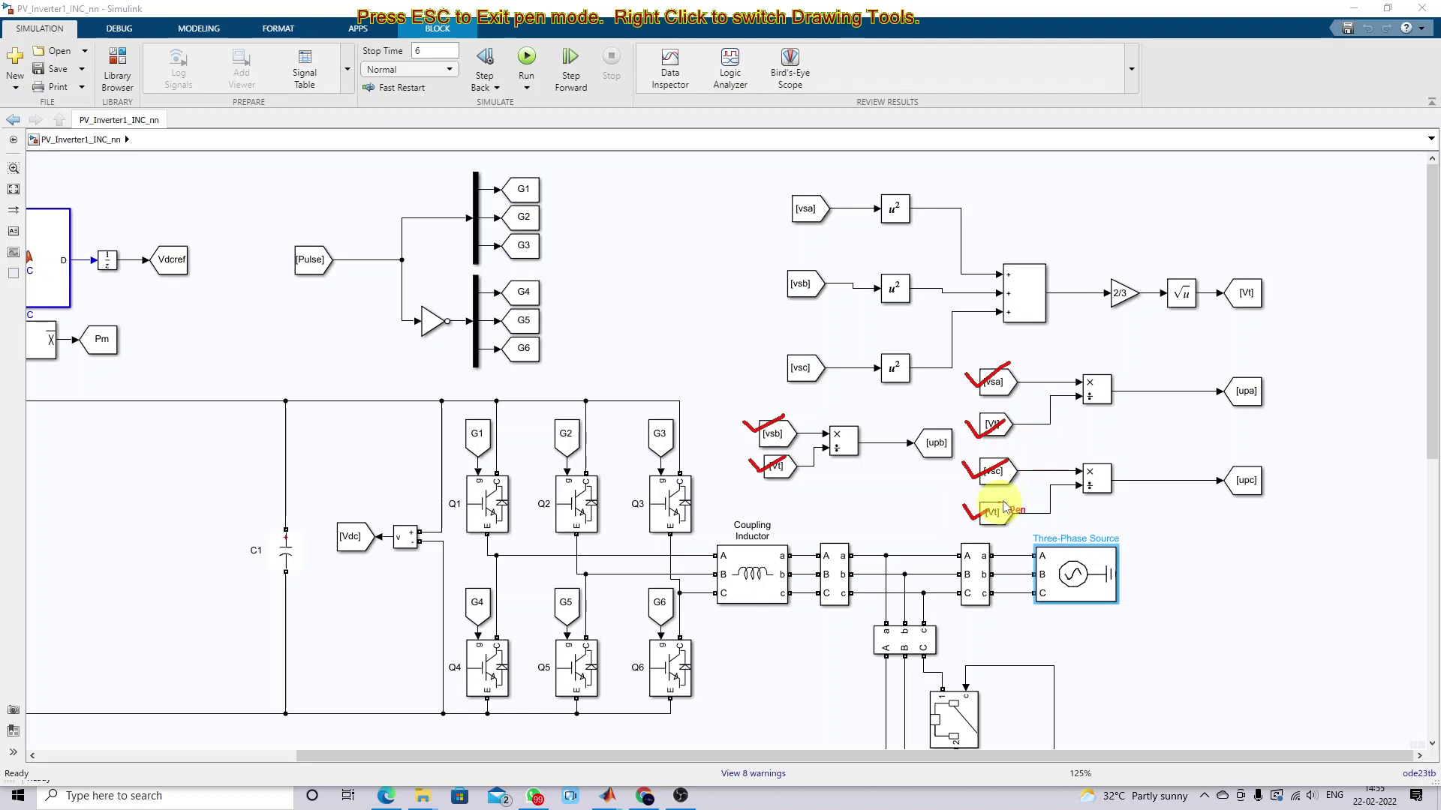
pyautogui.moveTo(1228, 401); pyautogui.dragTo(1242, 406)
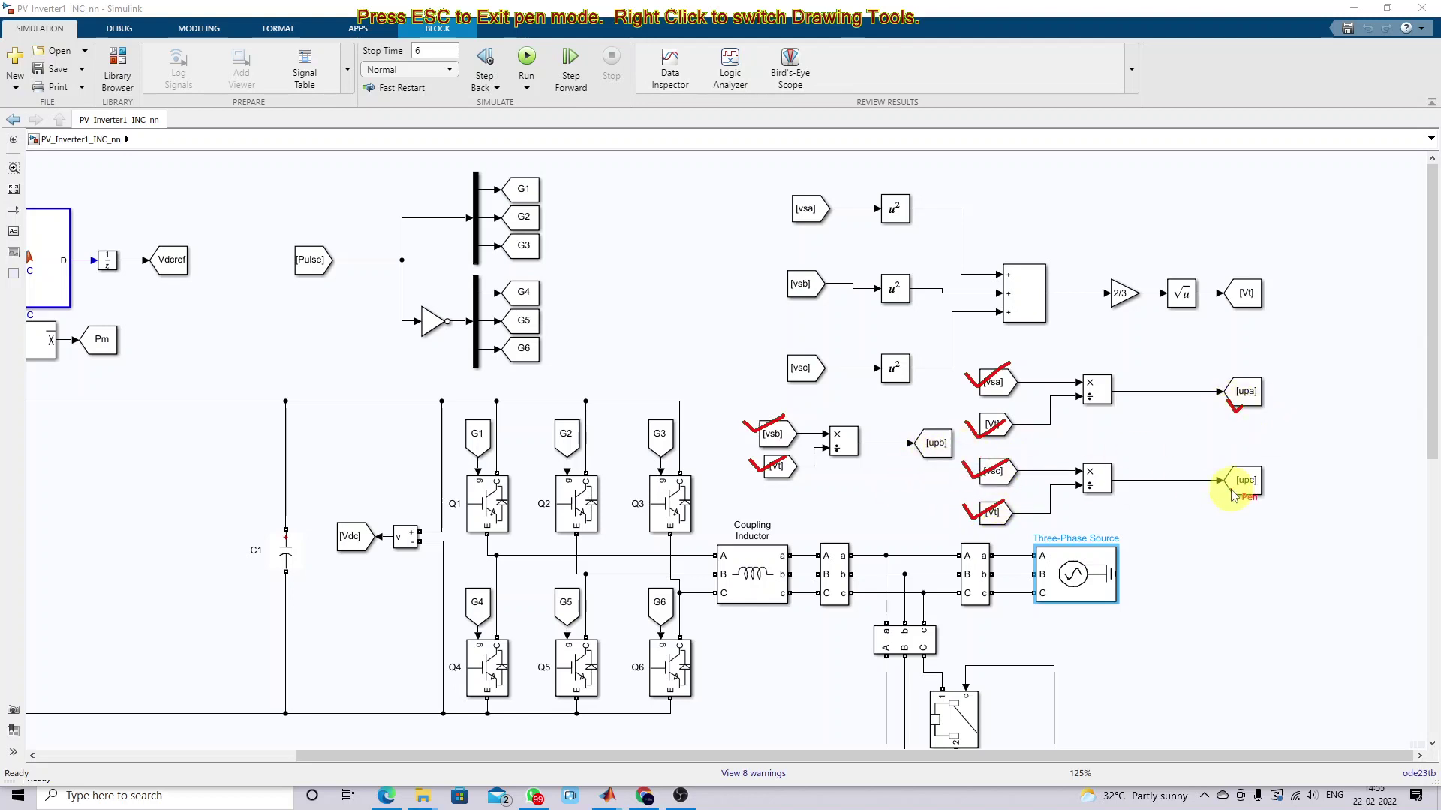
pyautogui.press('Escape')
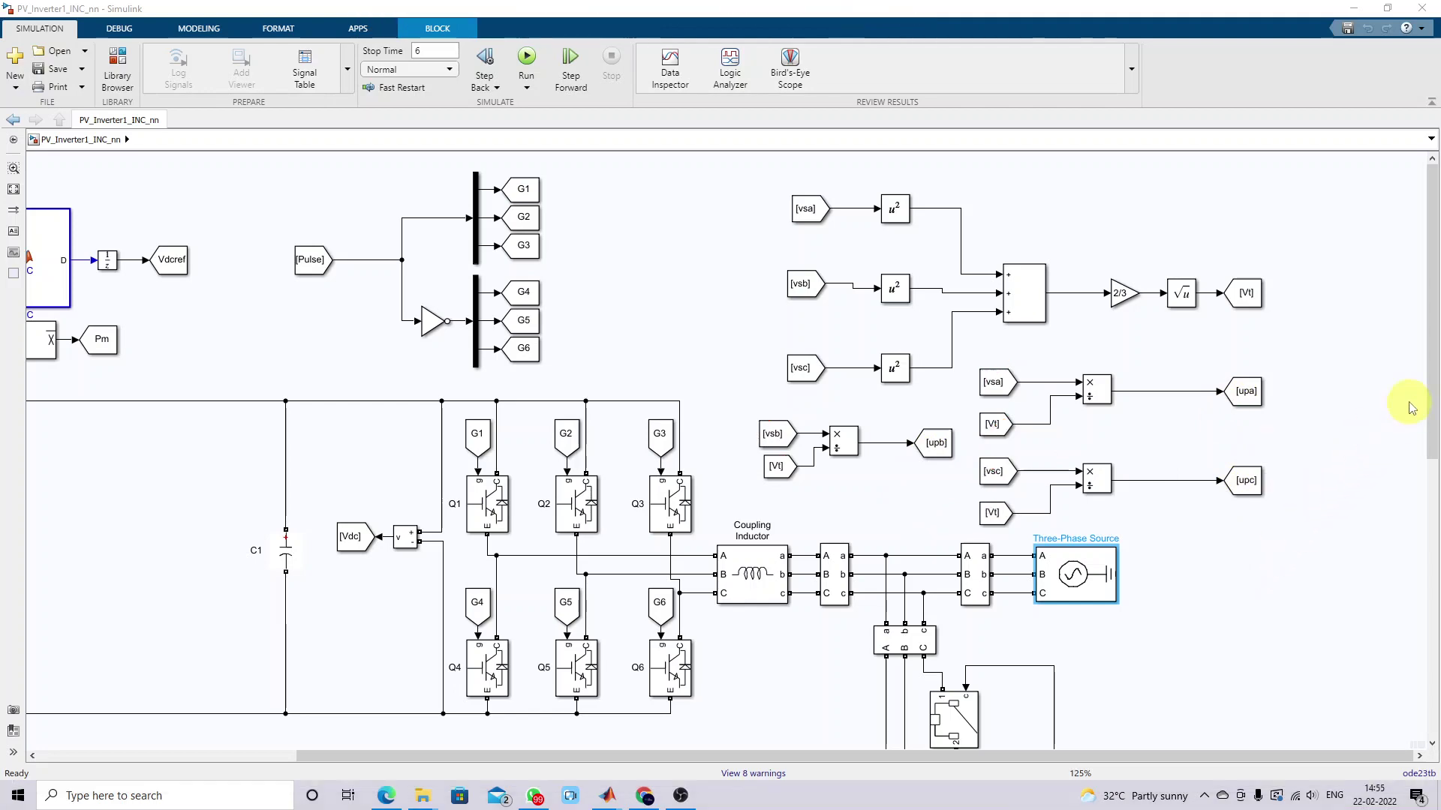
# Step: Mark the control circuit's summing block output with an arrow and underline the upa, upb and upc tags
pyautogui.moveTo(1430, 390); pyautogui.dragTo(1148, 598)
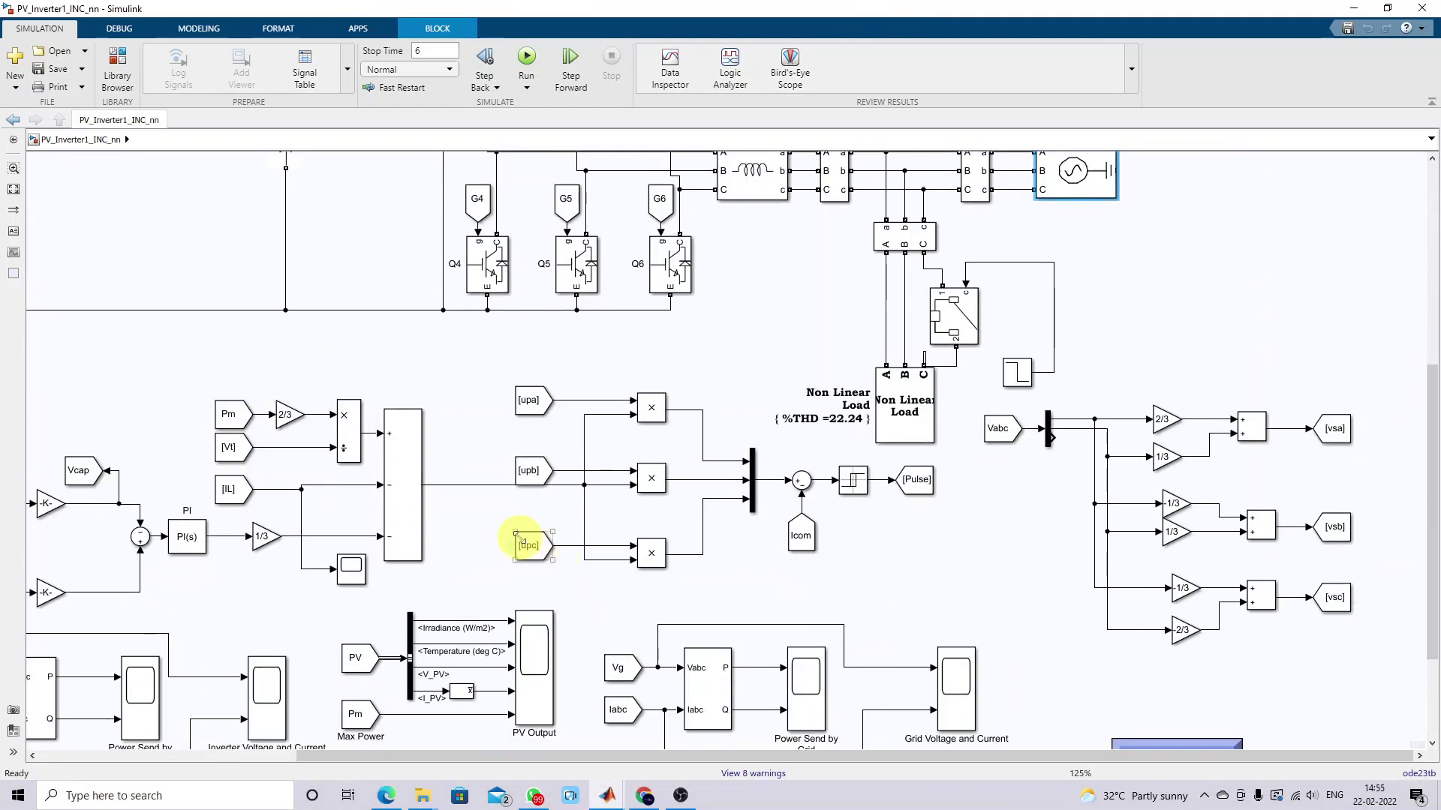
pyautogui.press('F12')
pyautogui.moveTo(458, 451)
pyautogui.mouseDown()
pyautogui.moveTo(454, 484)
pyautogui.moveTo(471, 475)
pyautogui.mouseUp()
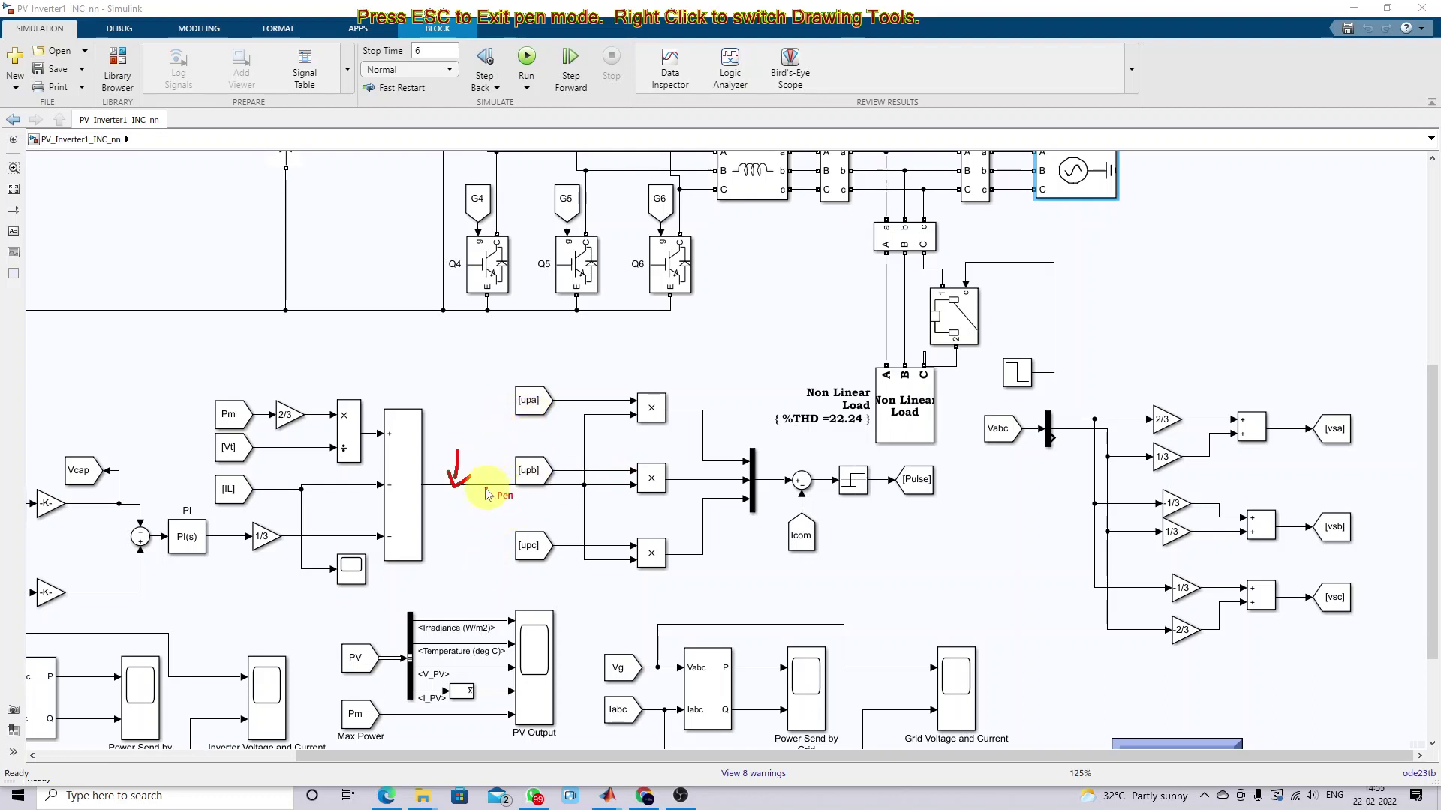
pyautogui.moveTo(514, 423); pyautogui.dragTo(541, 422)
pyautogui.moveTo(522, 496); pyautogui.dragTo(542, 493)
pyautogui.moveTo(523, 568); pyautogui.dragTo(560, 565)
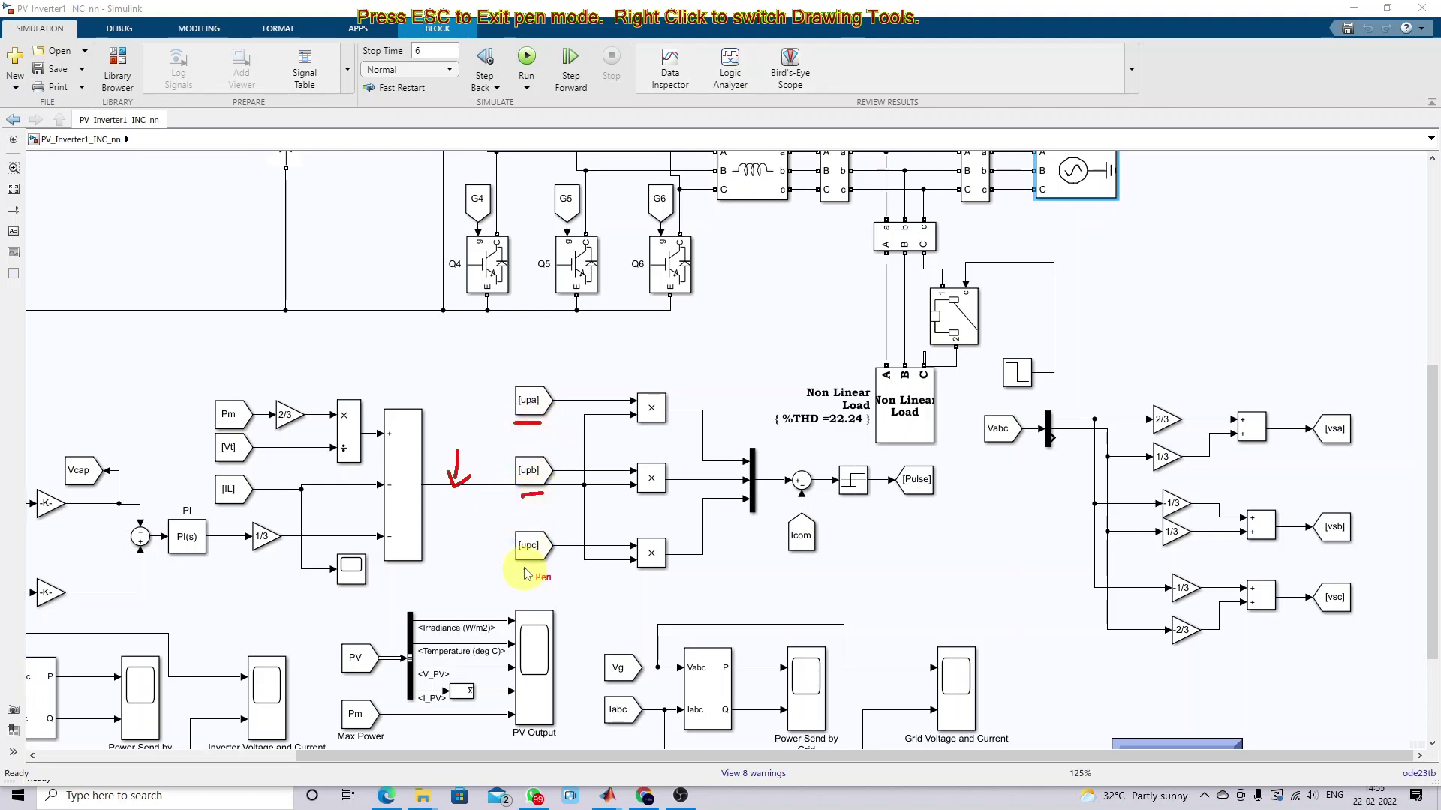
# Step: Sketch sine waveforms at the product block outputs, mark the summing block's output line and the Icom tag, and erase the annotations
pyautogui.moveTo(713, 405)
pyautogui.mouseDown()
pyautogui.moveTo(712, 443)
pyautogui.moveTo(743, 422)
pyautogui.moveTo(727, 411)
pyautogui.moveTo(736, 428)
pyautogui.moveTo(716, 433)
pyautogui.mouseUp()
pyautogui.moveTo(721, 517)
pyautogui.mouseDown()
pyautogui.moveTo(721, 550)
pyautogui.moveTo(718, 535)
pyautogui.moveTo(749, 535)
pyautogui.moveTo(721, 547)
pyautogui.mouseUp()
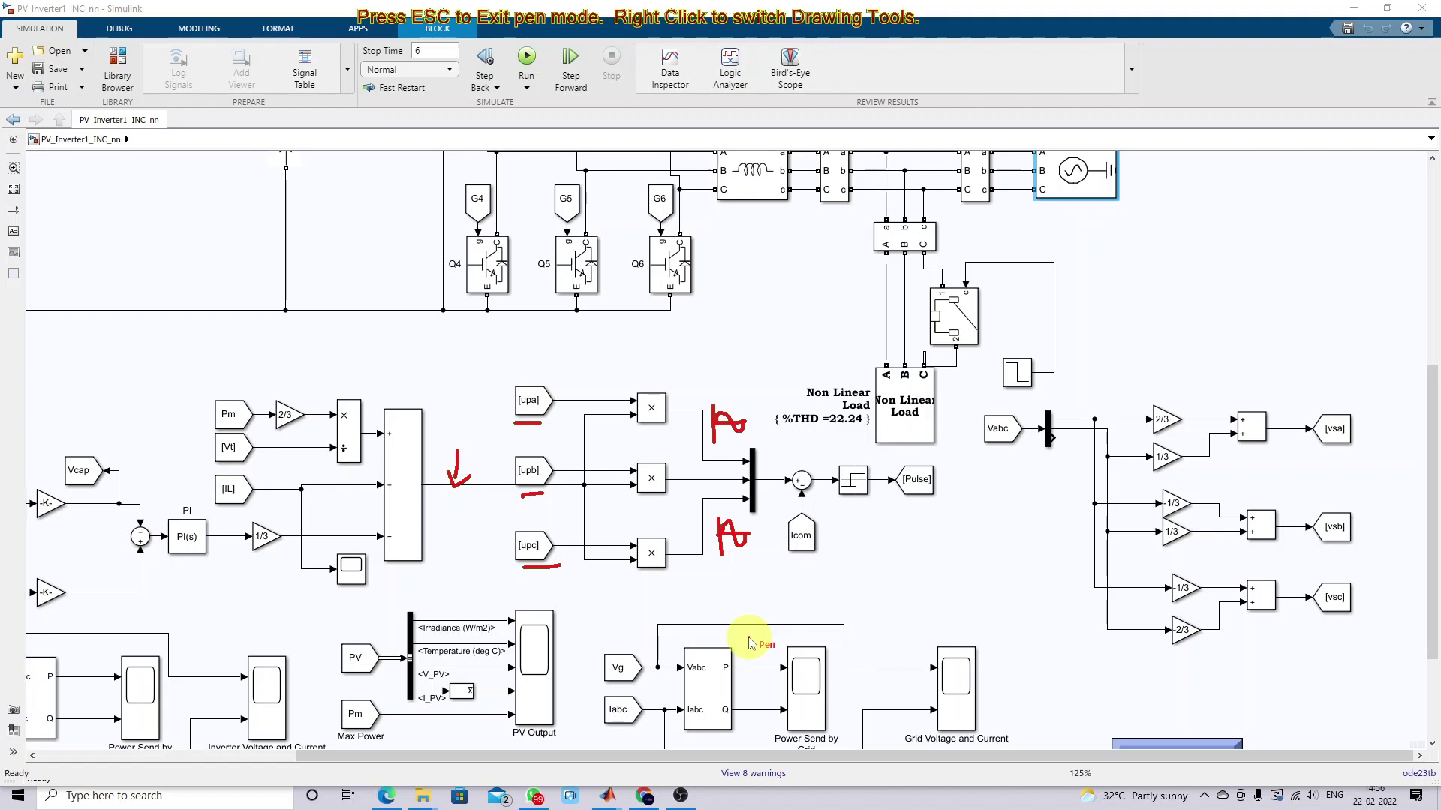
pyautogui.moveTo(483, 492); pyautogui.dragTo(470, 489)
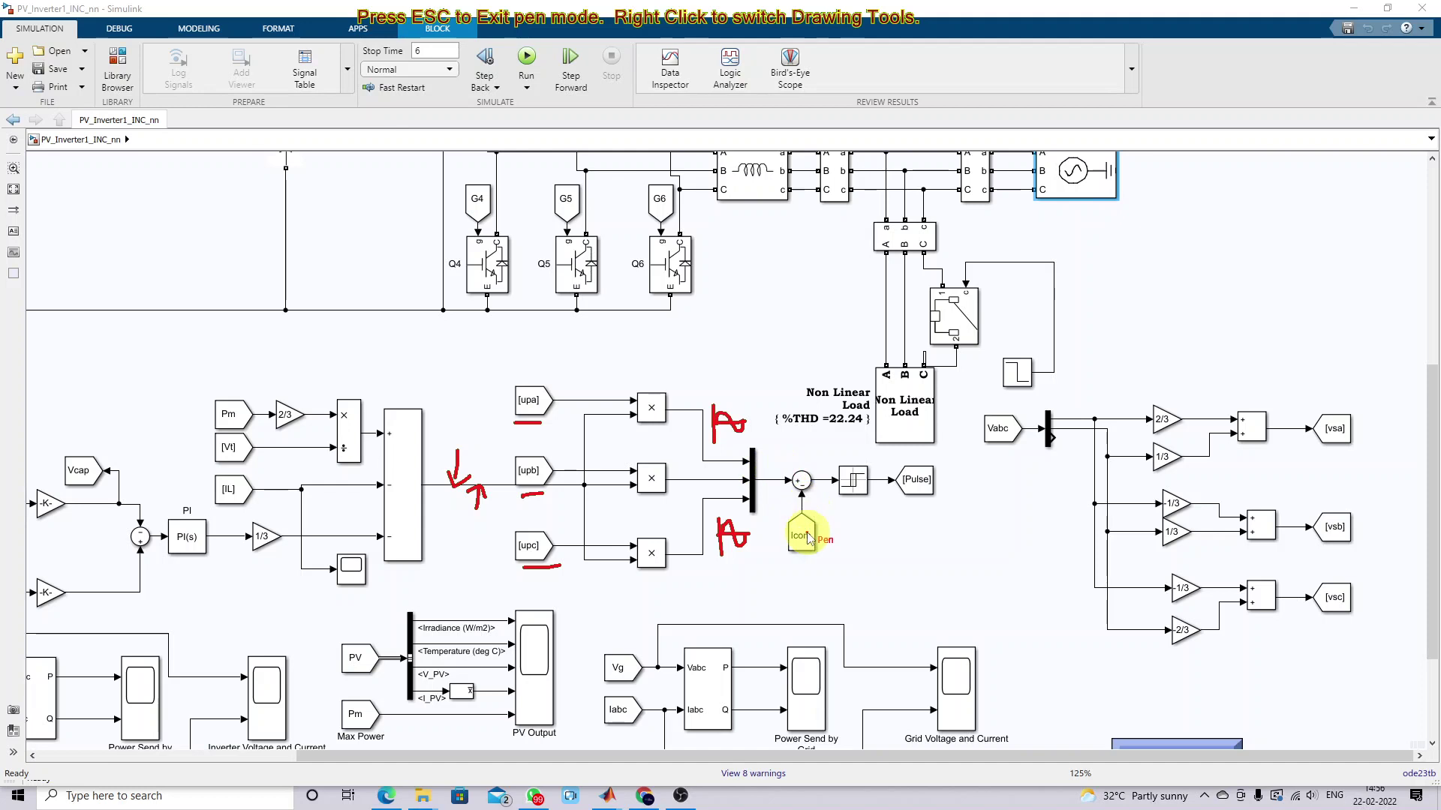
pyautogui.moveTo(826, 516)
pyautogui.mouseDown()
pyautogui.moveTo(758, 529)
pyautogui.moveTo(830, 525)
pyautogui.moveTo(848, 548)
pyautogui.moveTo(836, 529)
pyautogui.mouseUp()
pyautogui.press('Escape')
# Step: Check the current signal label of the three-phase V-I measurement block beside the coupling inductor
pyautogui.scroll(3, 1410, 435)
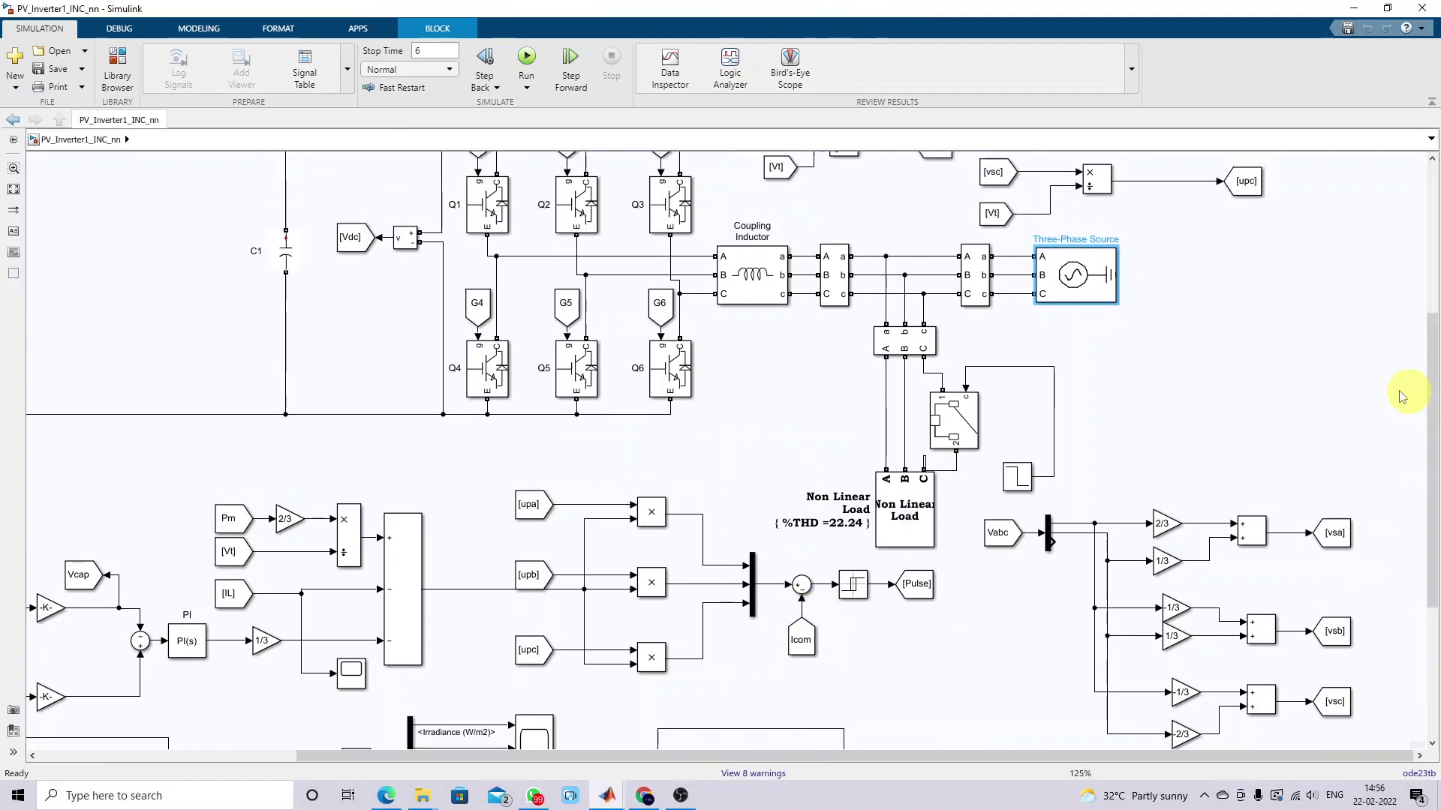
pyautogui.doubleClick(831, 289)
pyautogui.doubleClick(882, 370)
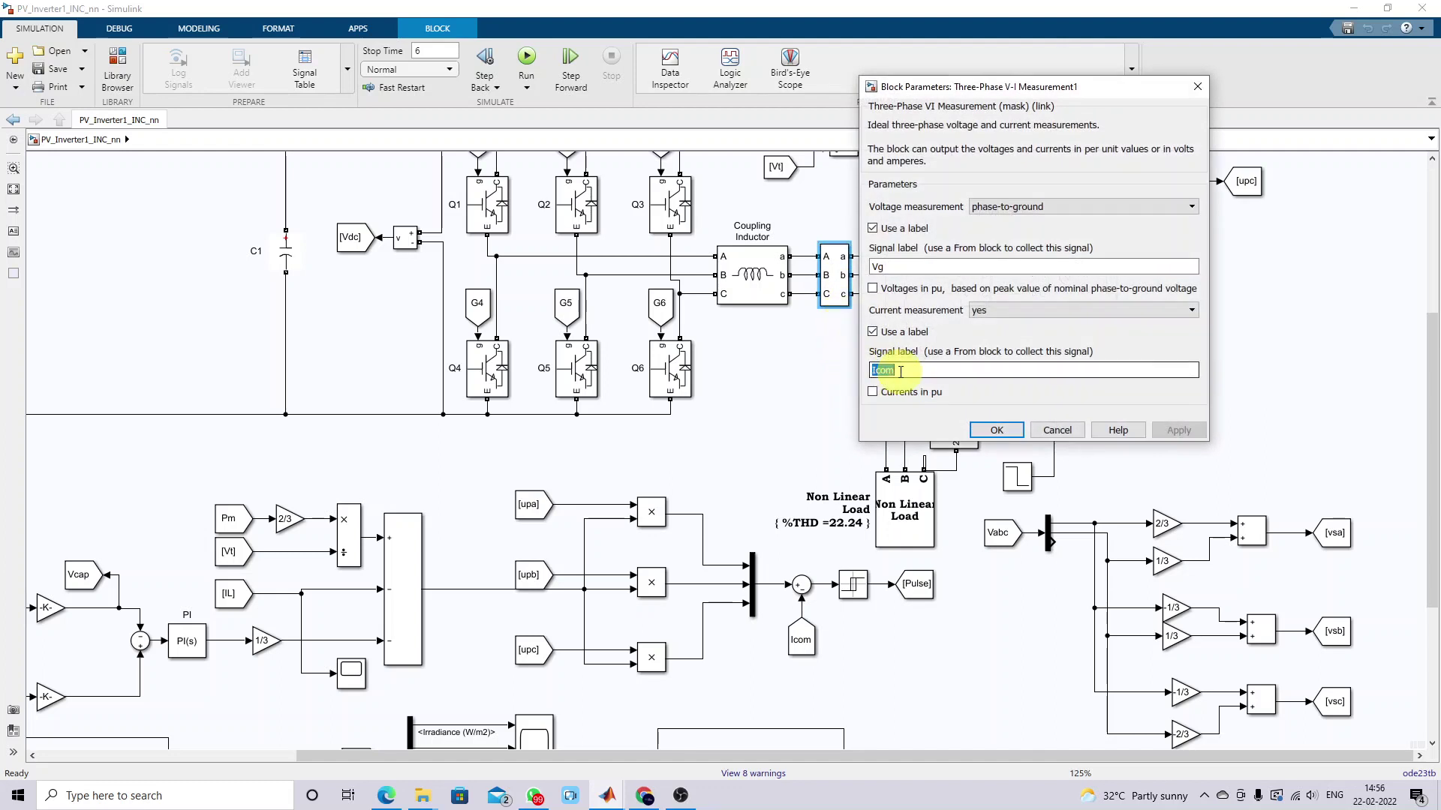
pyautogui.click(988, 432)
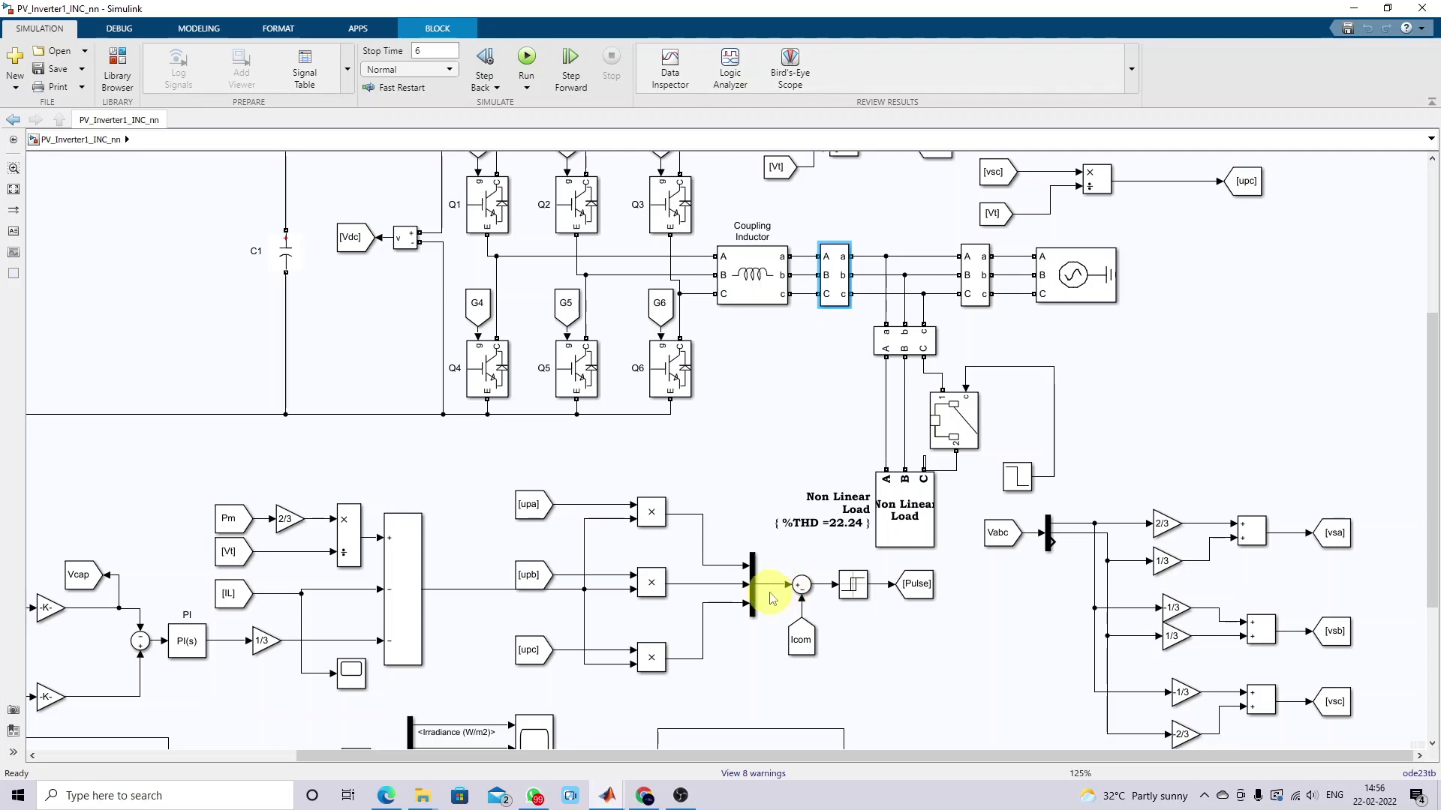
# Step: Point out the Relay block, trace the G1 to G6 gate signals to the inverter switches with an arrow, and erase it
pyautogui.click(852, 593)
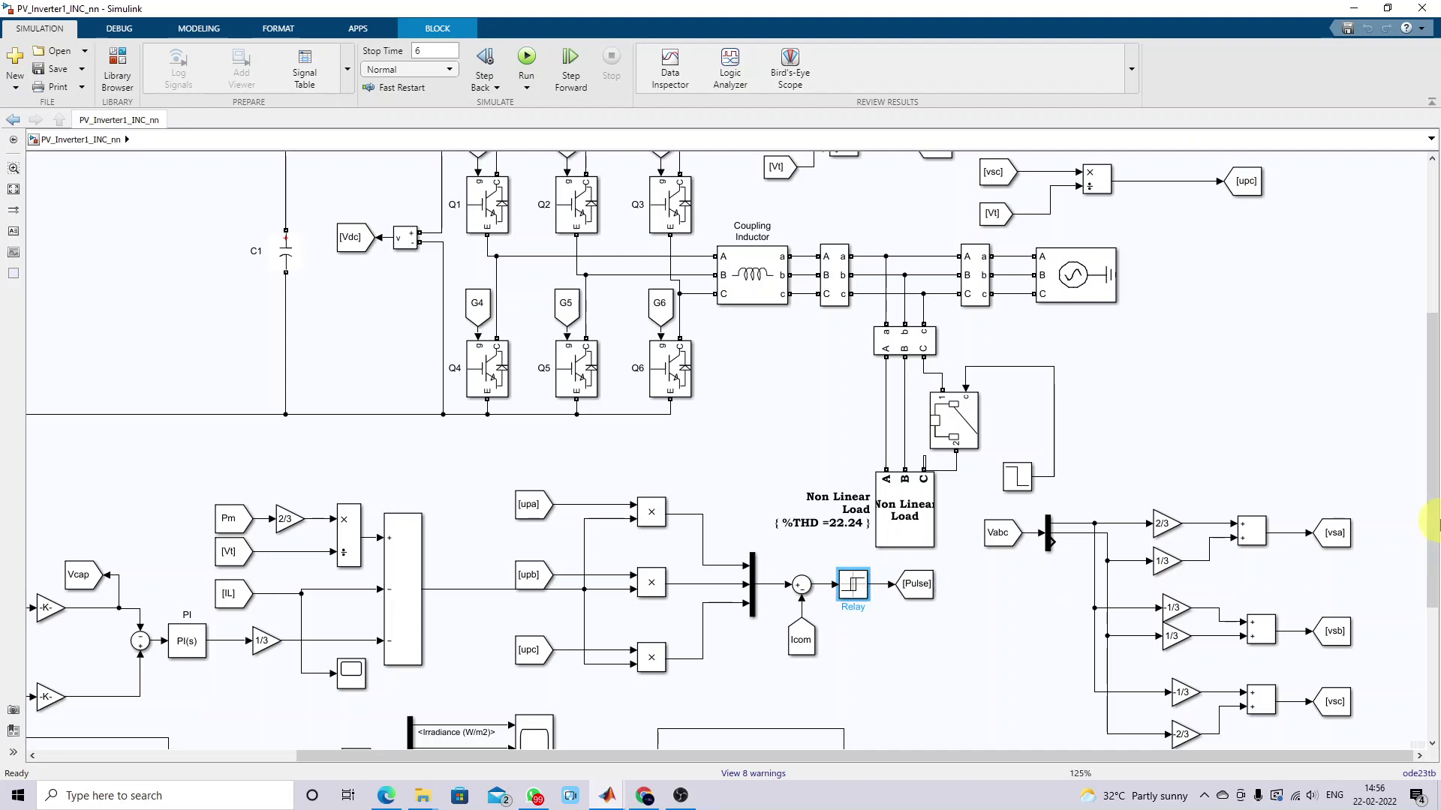
pyautogui.moveTo(1432, 504); pyautogui.dragTo(1433, 360)
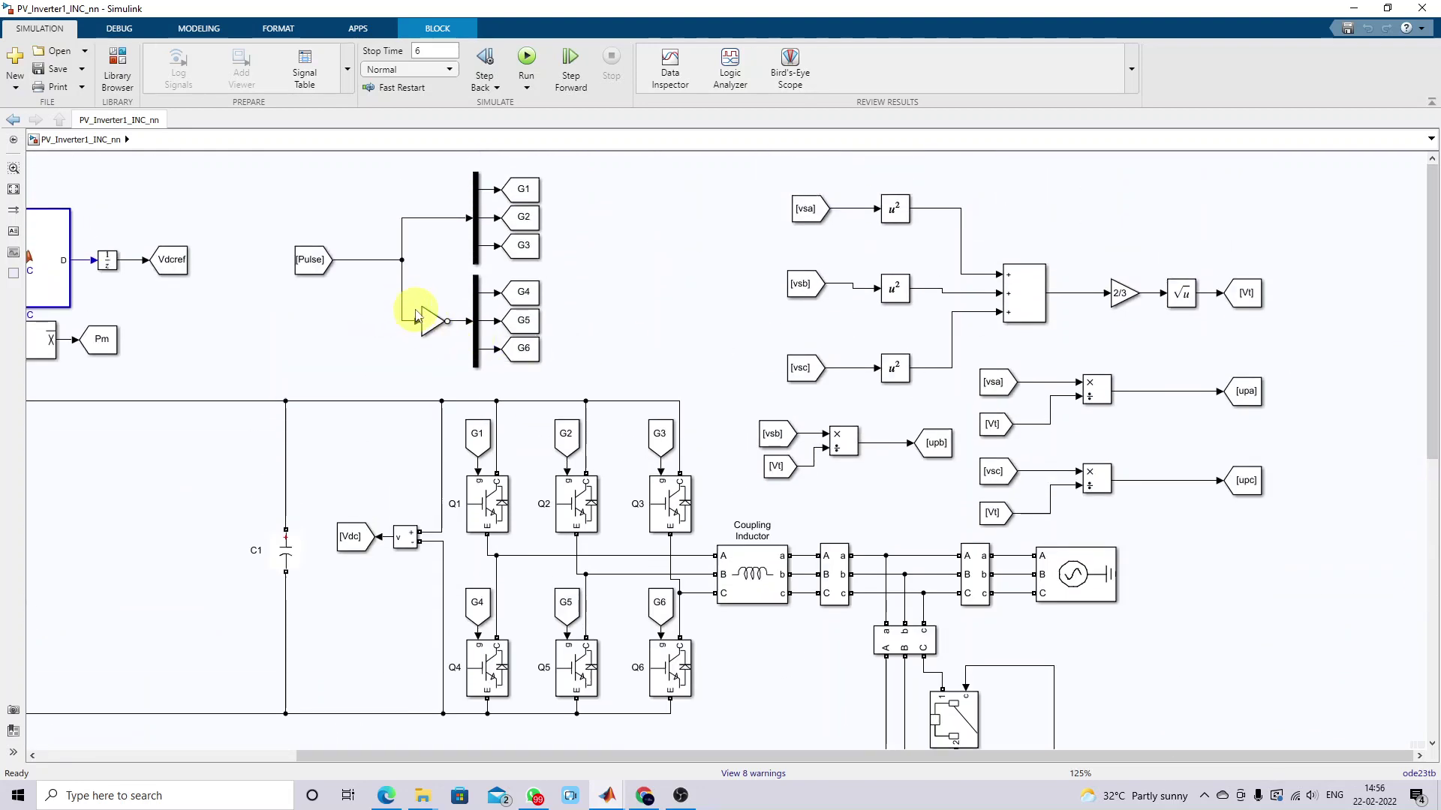
pyautogui.press('F11')
pyautogui.moveTo(552, 260)
pyautogui.mouseDown()
pyautogui.moveTo(601, 279)
pyautogui.moveTo(606, 426)
pyautogui.moveTo(632, 418)
pyautogui.mouseUp()
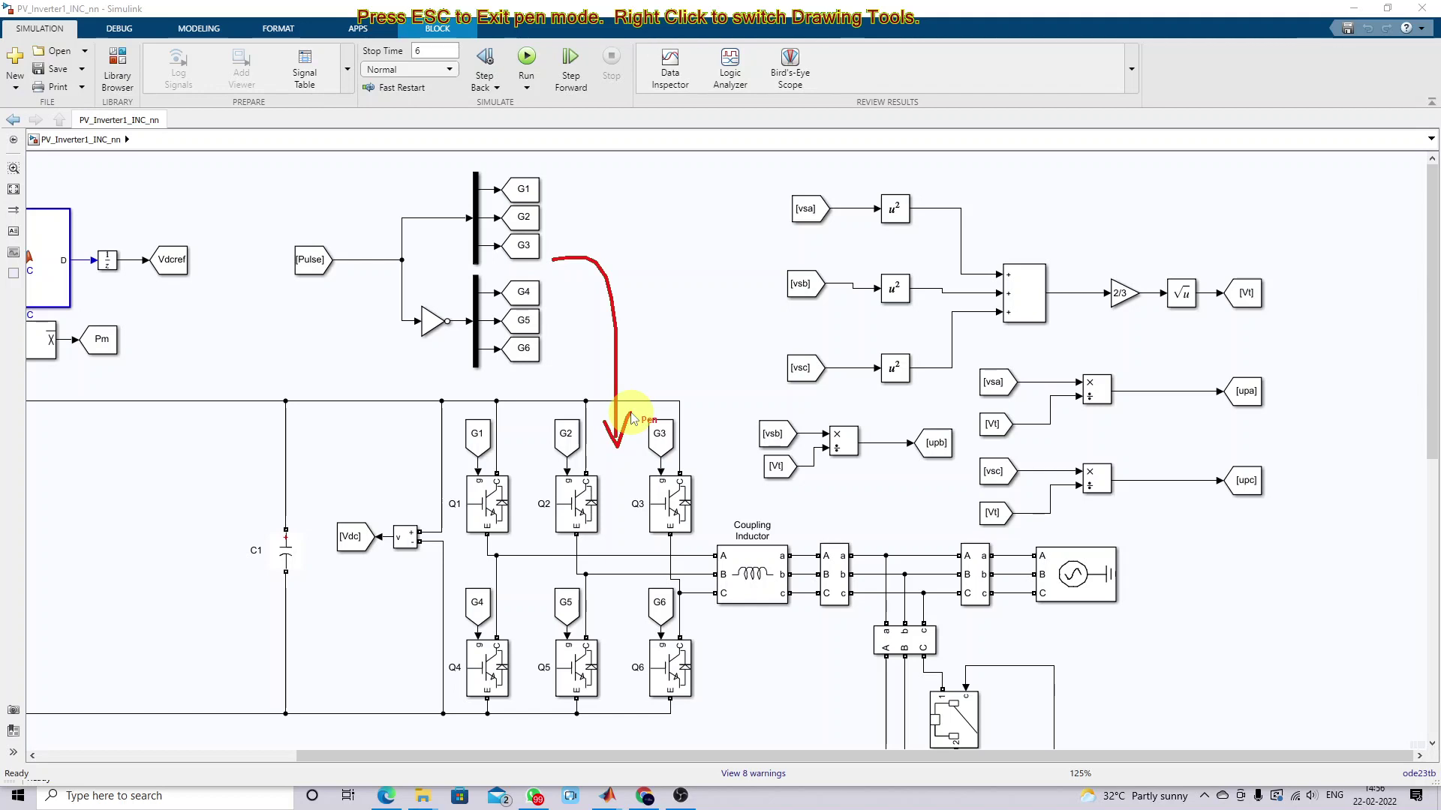
pyautogui.press('Escape')
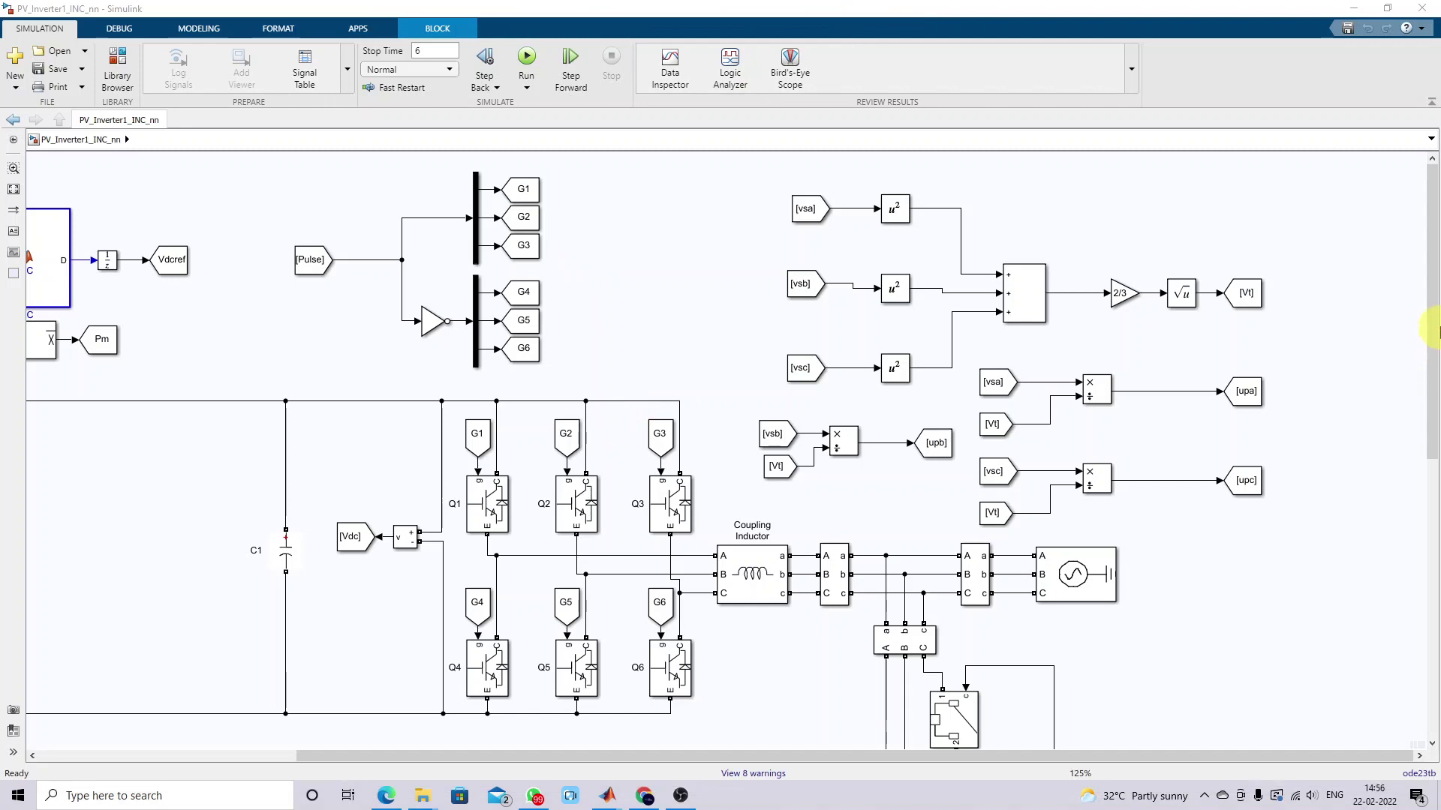
# Step: Fit the whole model in view and inspect the step time and initial value of the Step1 block beside the nonlinear load
pyautogui.moveTo(1434, 315); pyautogui.dragTo(1434, 424)
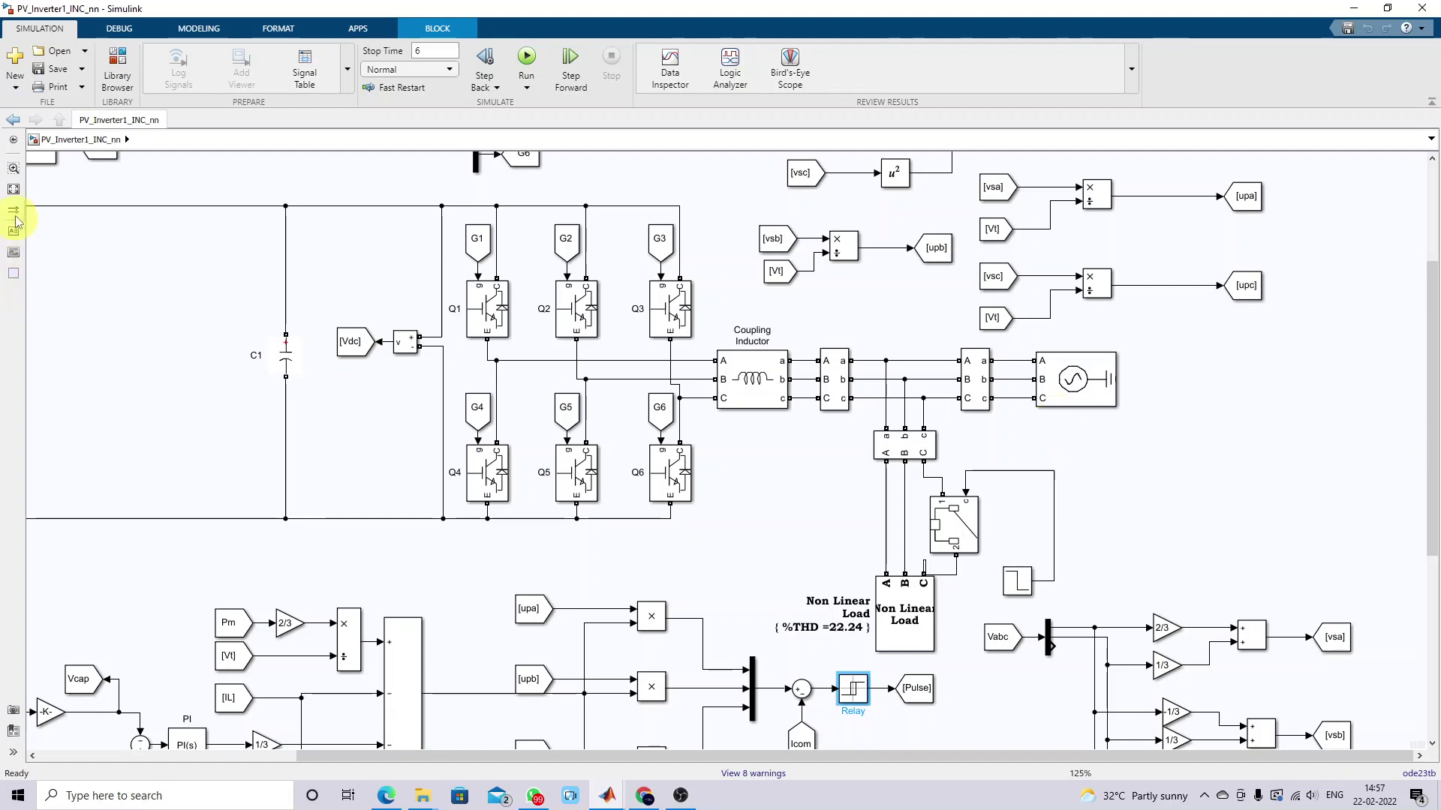
pyautogui.click(14, 189)
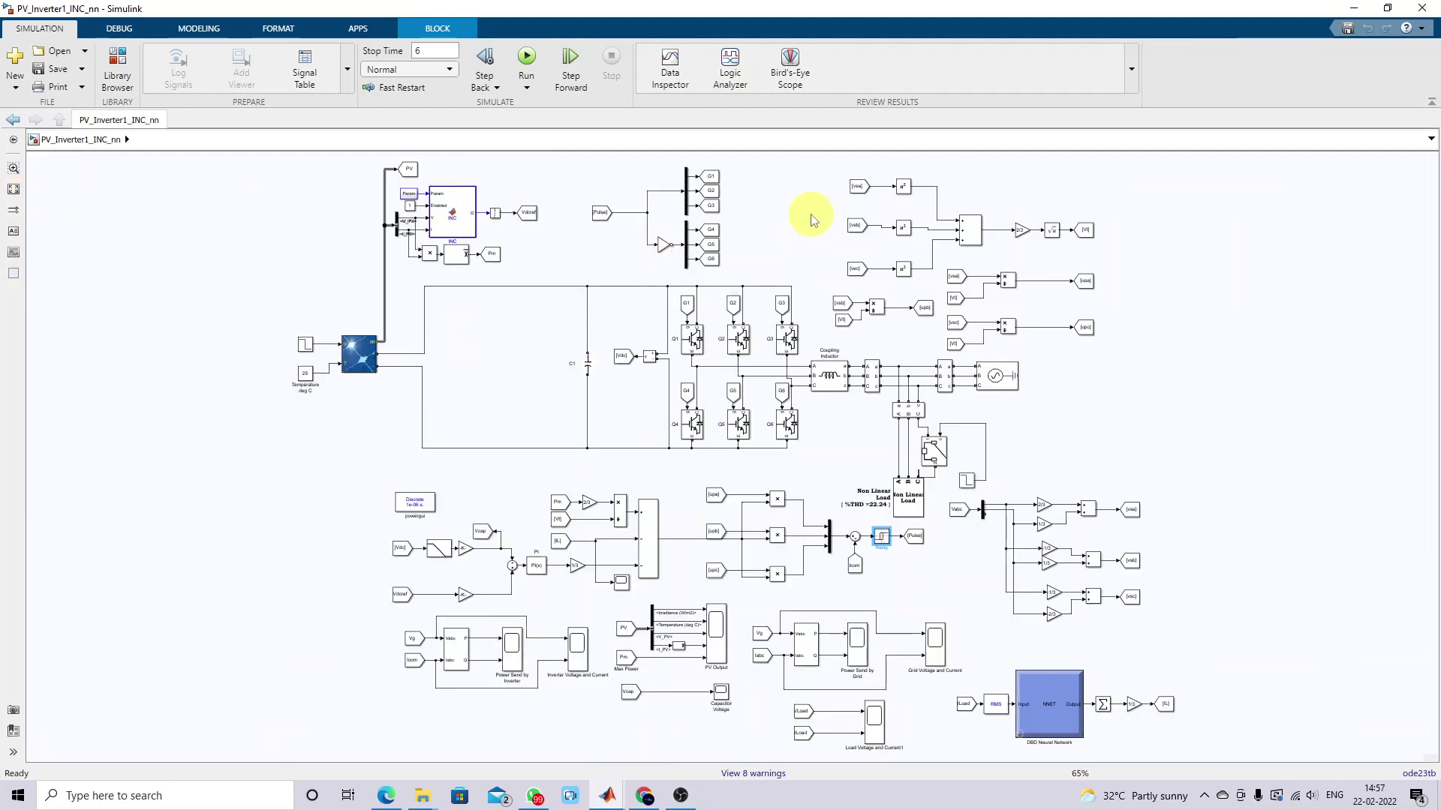
pyautogui.doubleClick(968, 480)
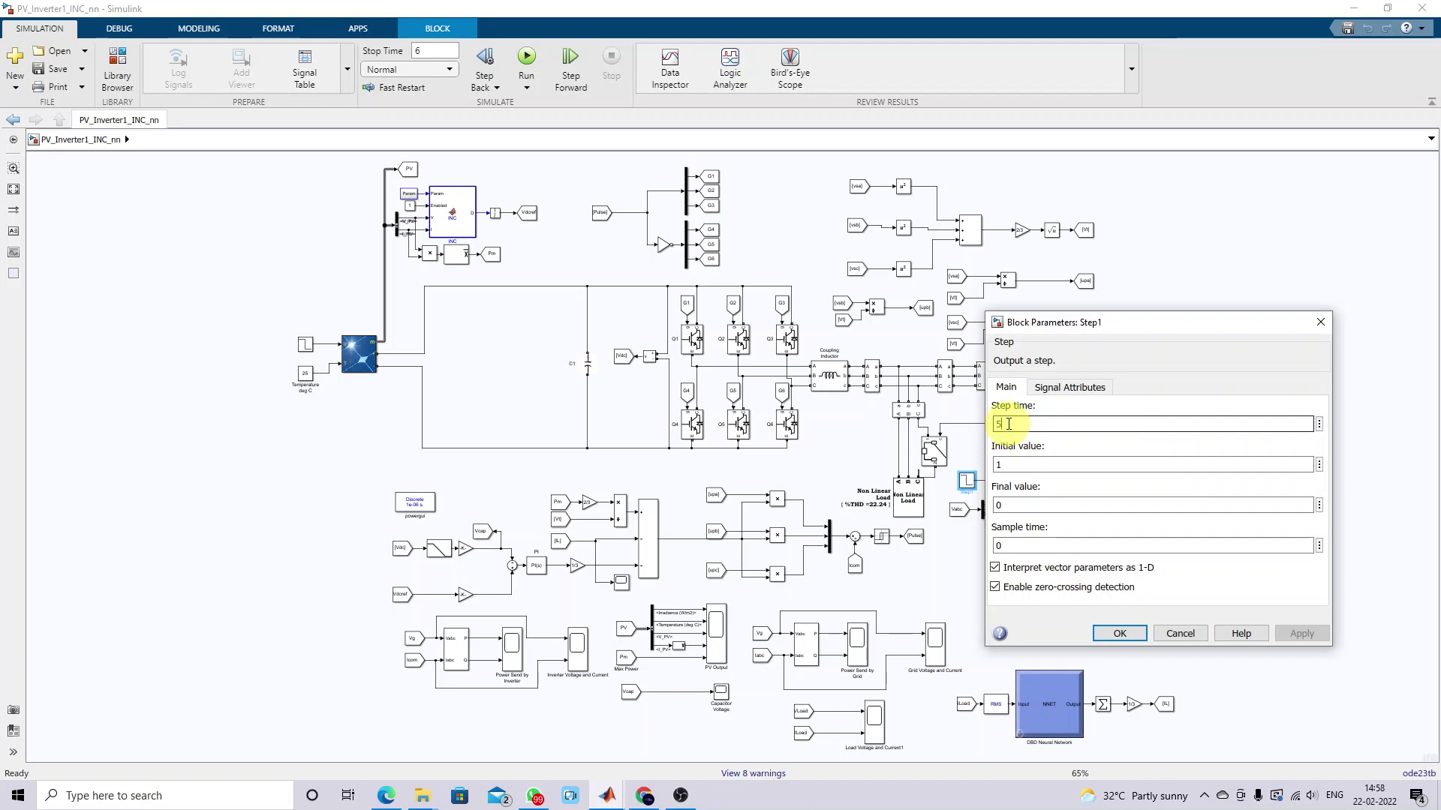
pyautogui.doubleClick(1013, 466)
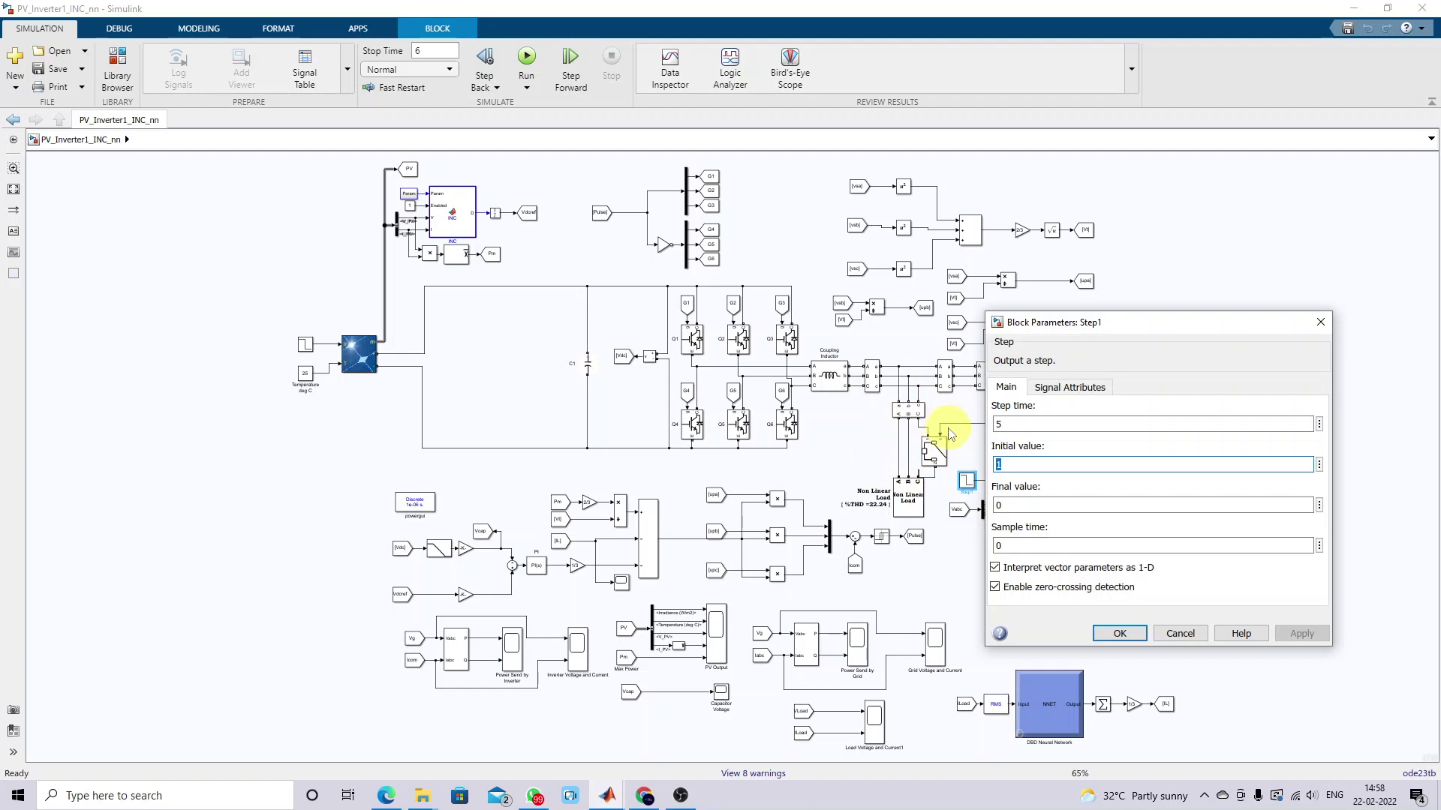
pyautogui.click(1118, 634)
# Step: Bring up the PV Output scope, shrink its window and place it in the desktop's upper-left corner
pyautogui.moveTo(609, 794)
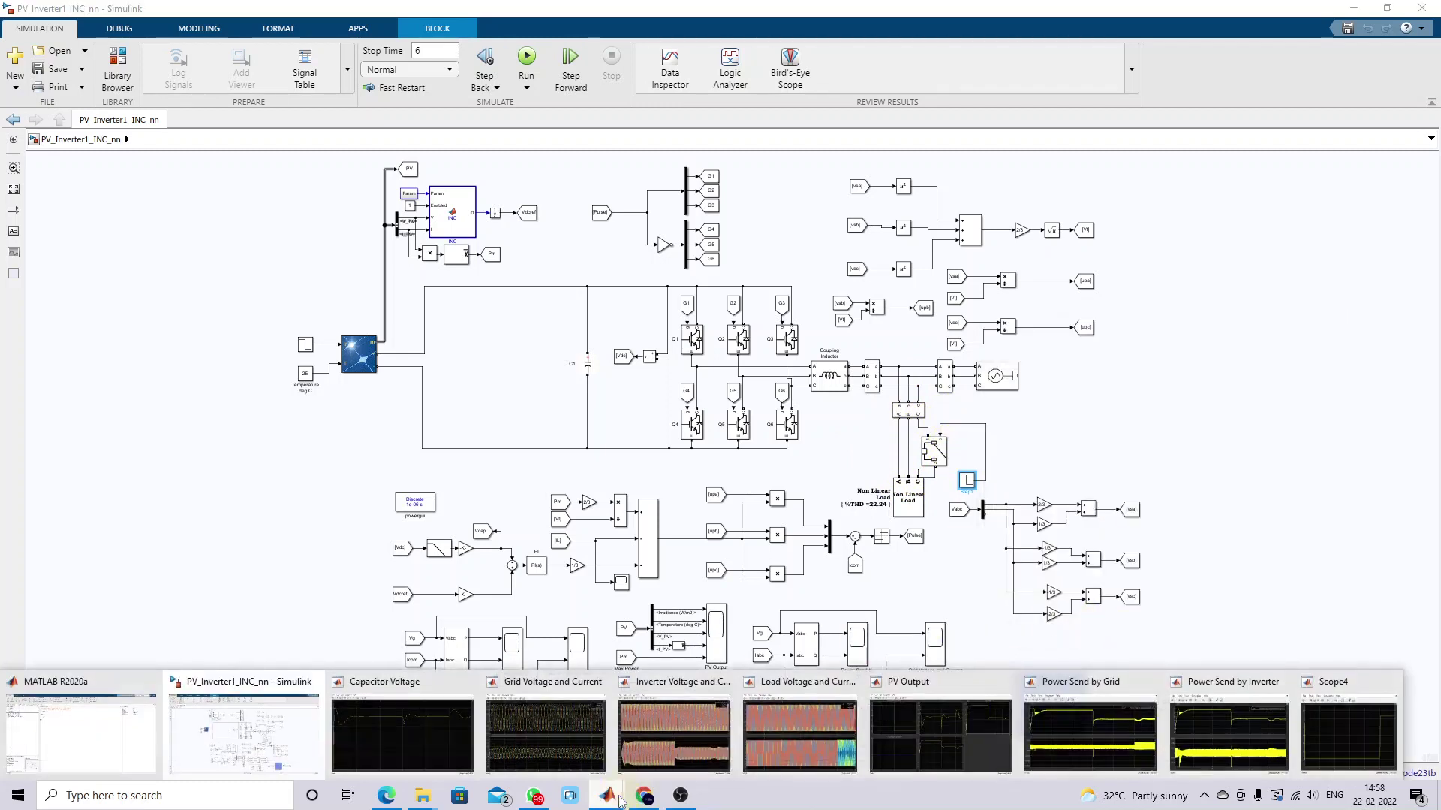
pyautogui.click(933, 754)
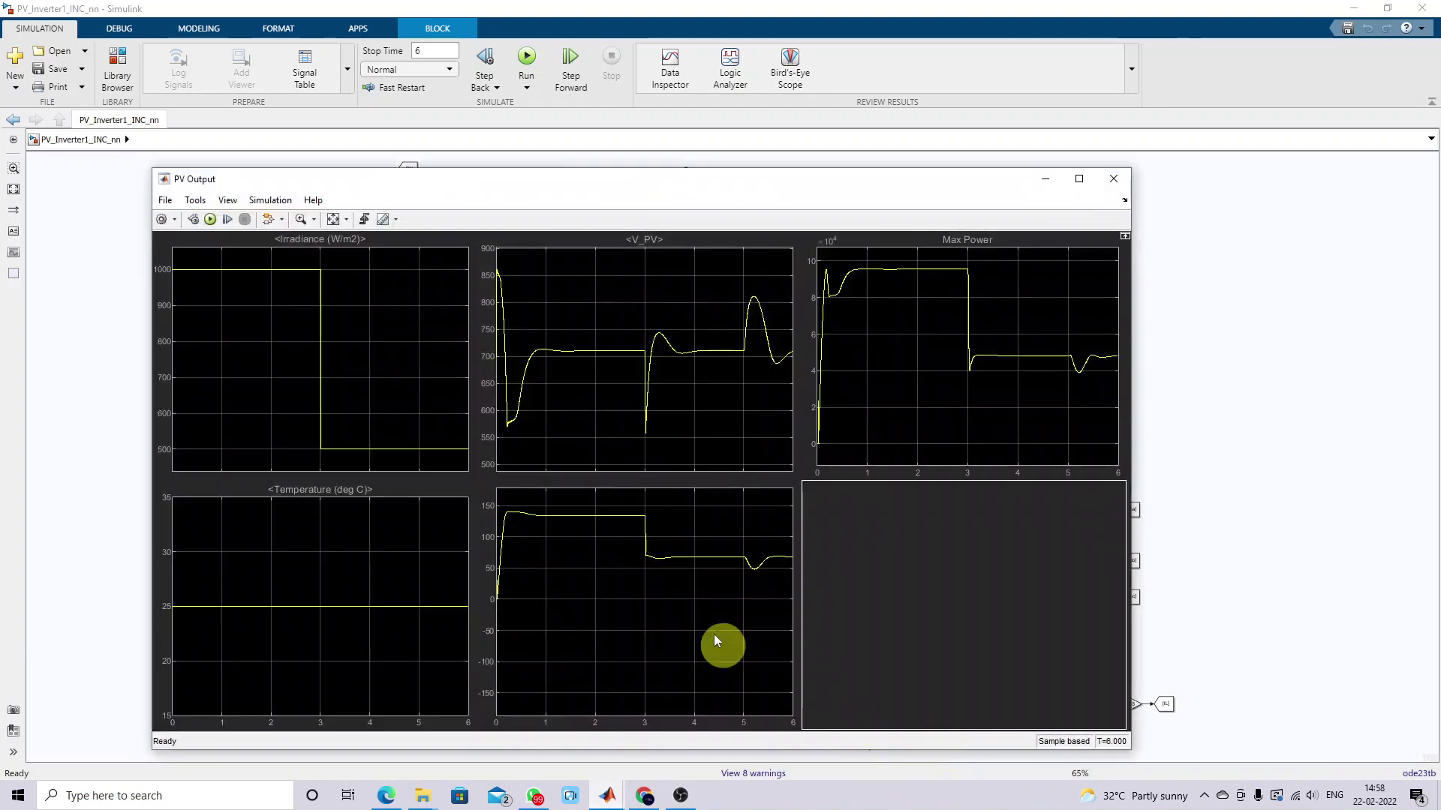
pyautogui.moveTo(460, 182); pyautogui.dragTo(338, 58)
pyautogui.moveTo(34, 45)
pyautogui.mouseDown()
pyautogui.moveTo(330, 154)
pyautogui.moveTo(90, 10)
pyautogui.moveTo(33, 10)
pyautogui.moveTo(45, 28)
pyautogui.mouseUp()
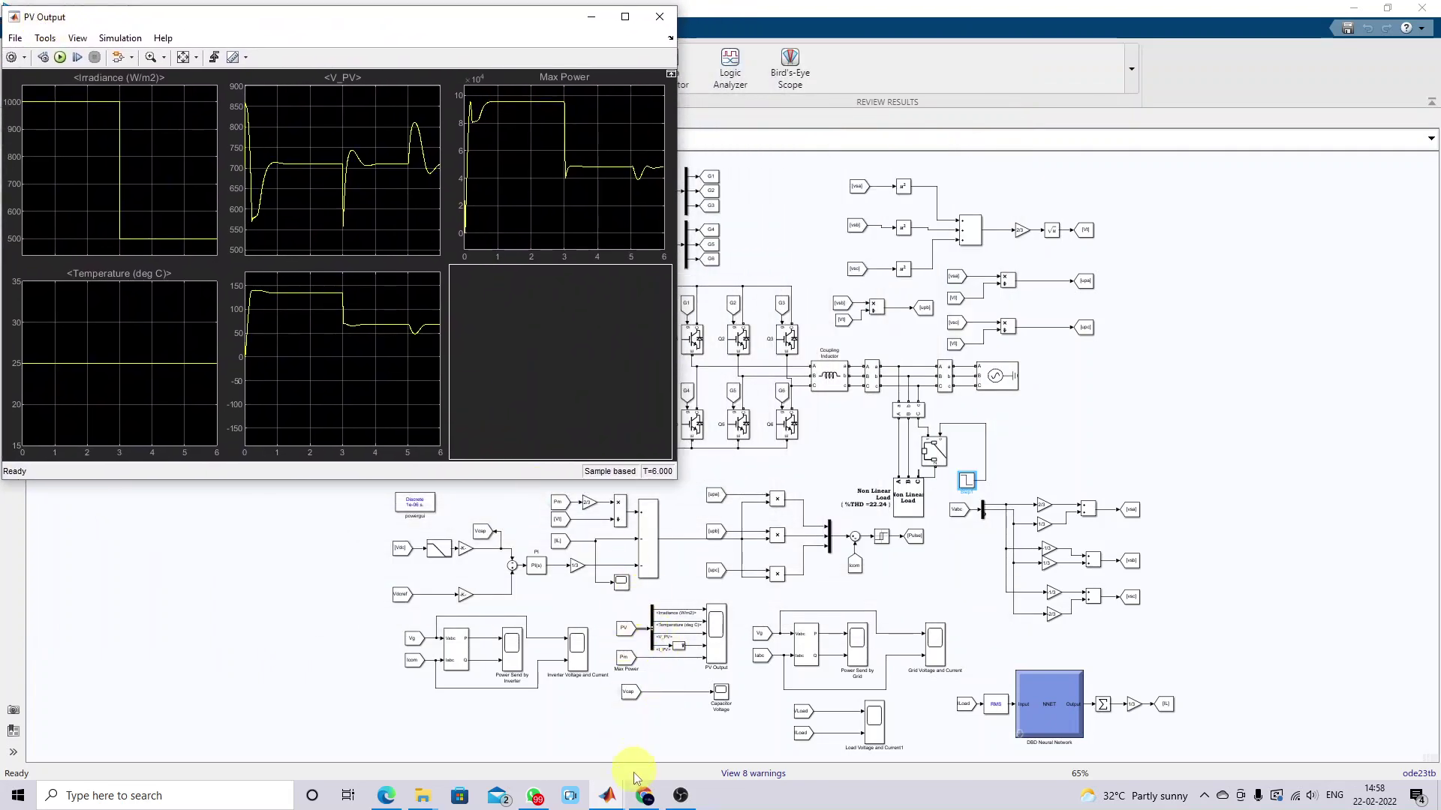
# Step: Bring up the Inverter Voltage and Current scope and shrink its window to fit beside the PV Output scope
pyautogui.click(607, 797)
pyautogui.click(660, 727)
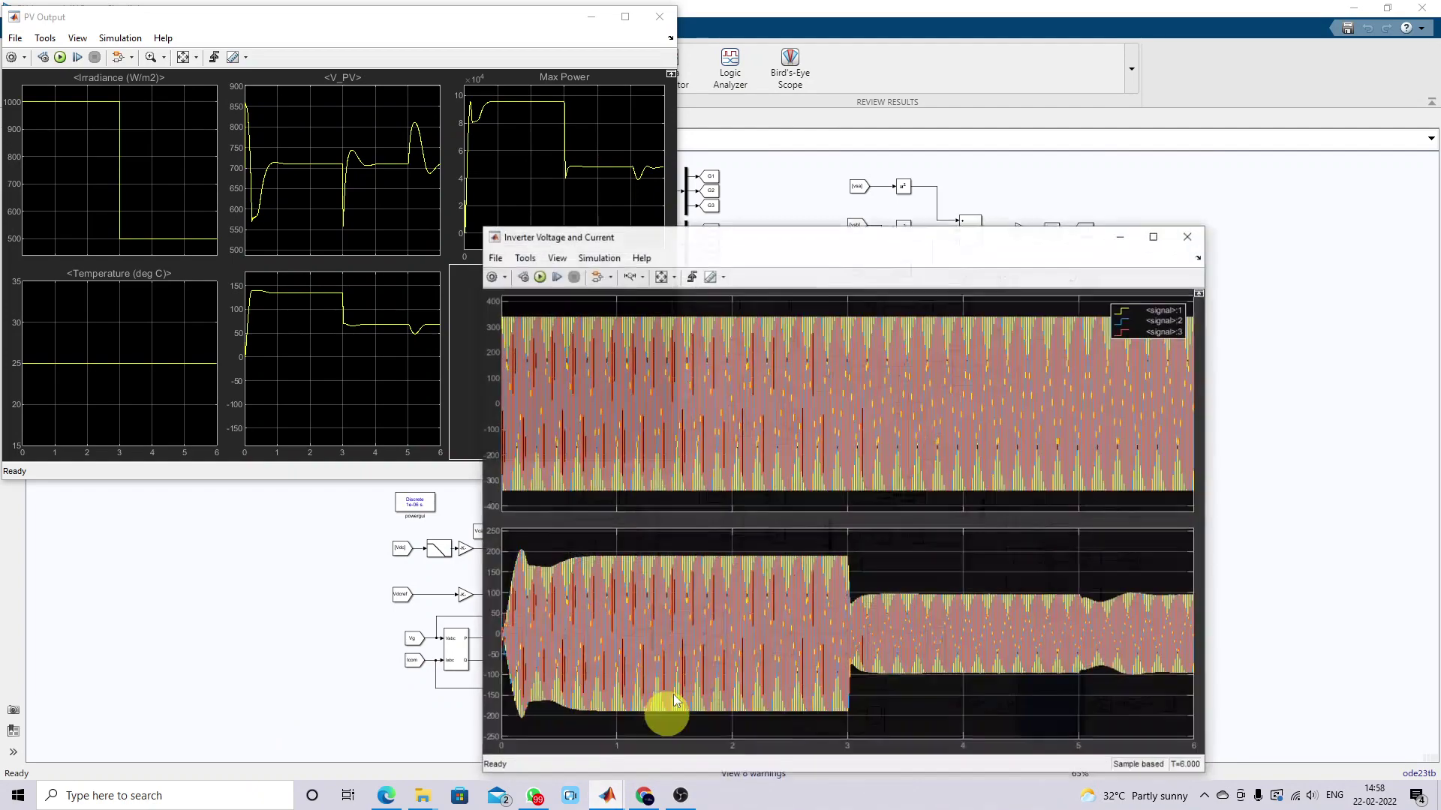
pyautogui.moveTo(481, 218); pyautogui.dragTo(721, 39)
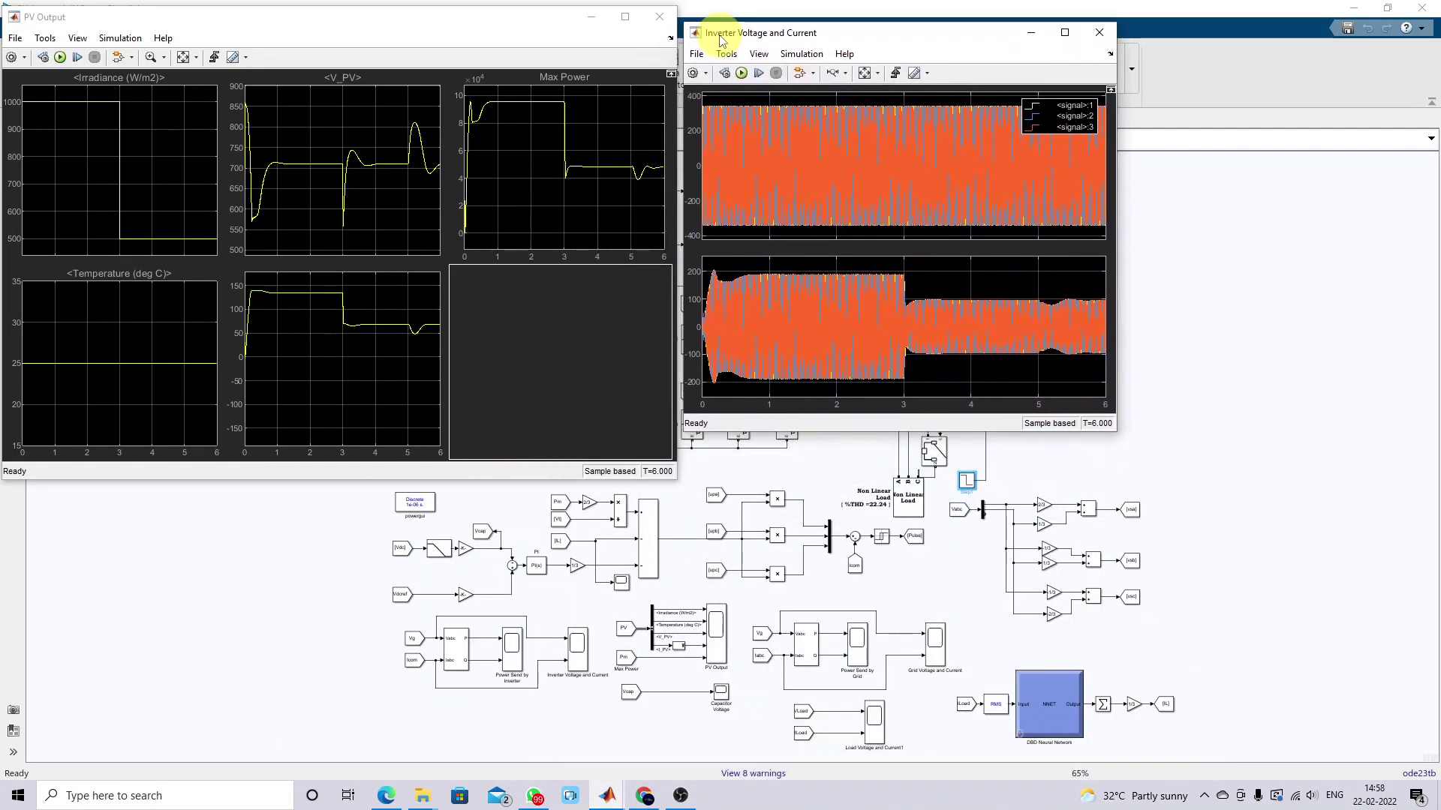
# Step: Bring up the Load Voltage and Current1 scope and shrink its window to fit below the inverter scope
pyautogui.click(606, 796)
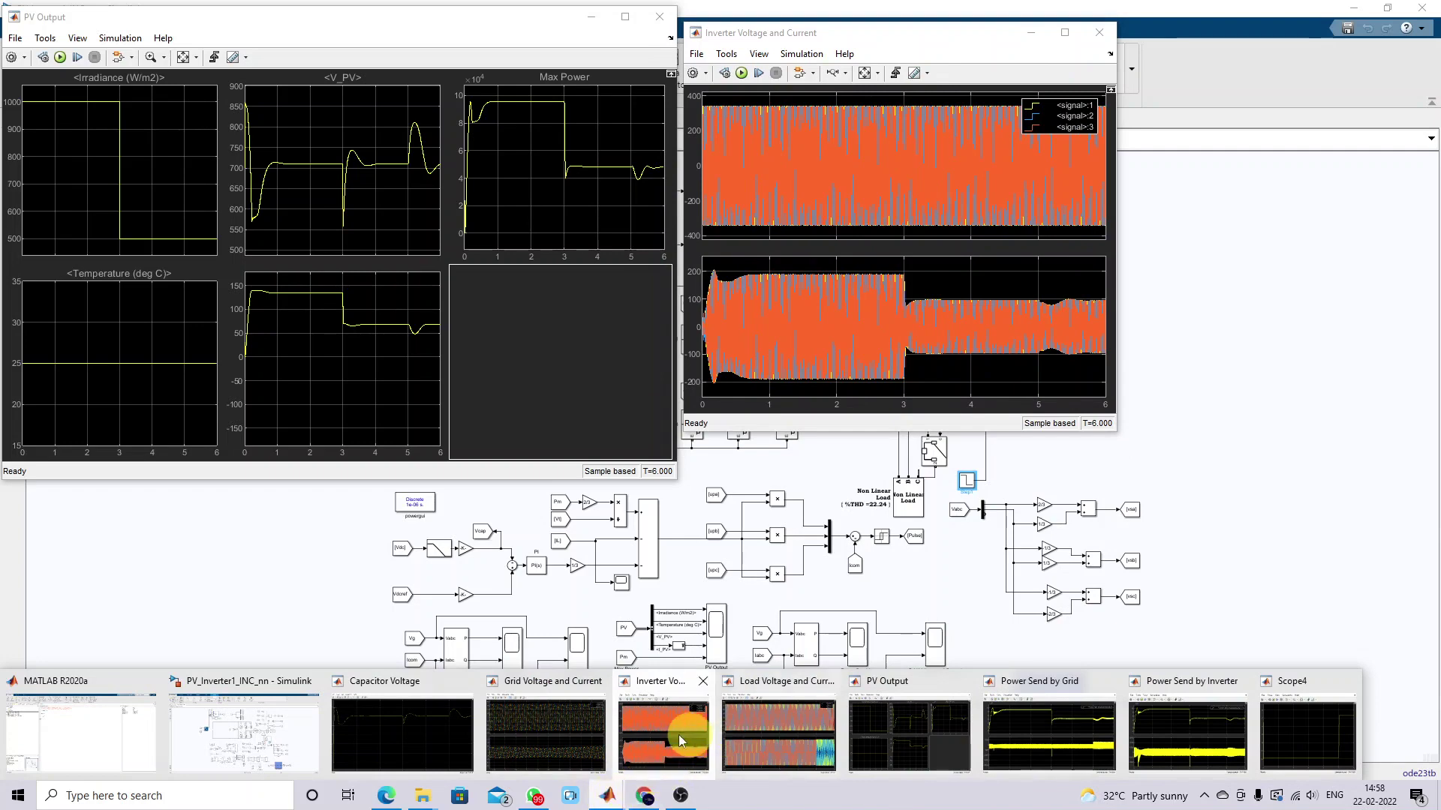
pyautogui.click(758, 735)
pyautogui.moveTo(525, 190); pyautogui.dragTo(738, 451)
# Step: Bring up the Grid Voltage and Current scope and shrink its window to sit beside the load scope
pyautogui.click(606, 797)
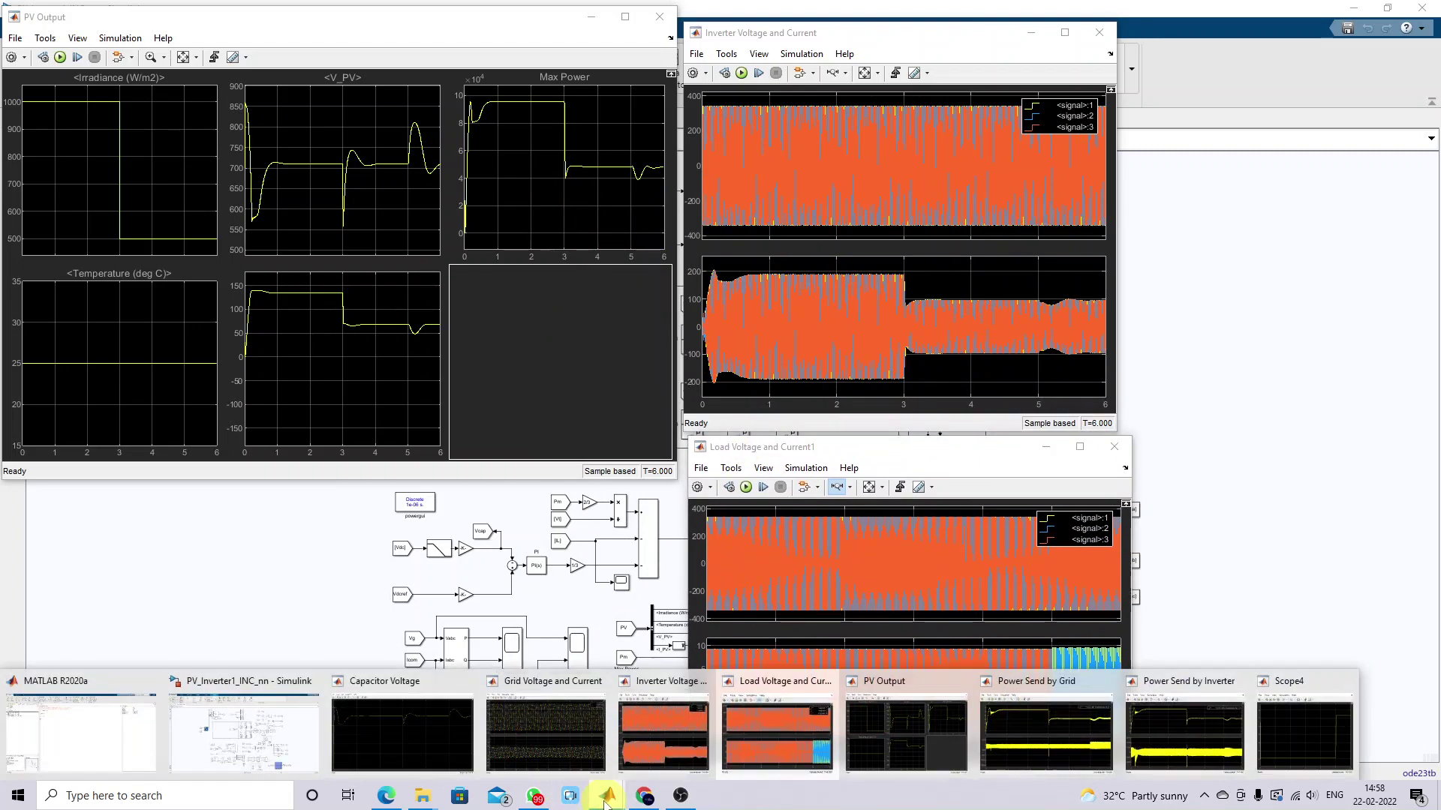
pyautogui.click(556, 730)
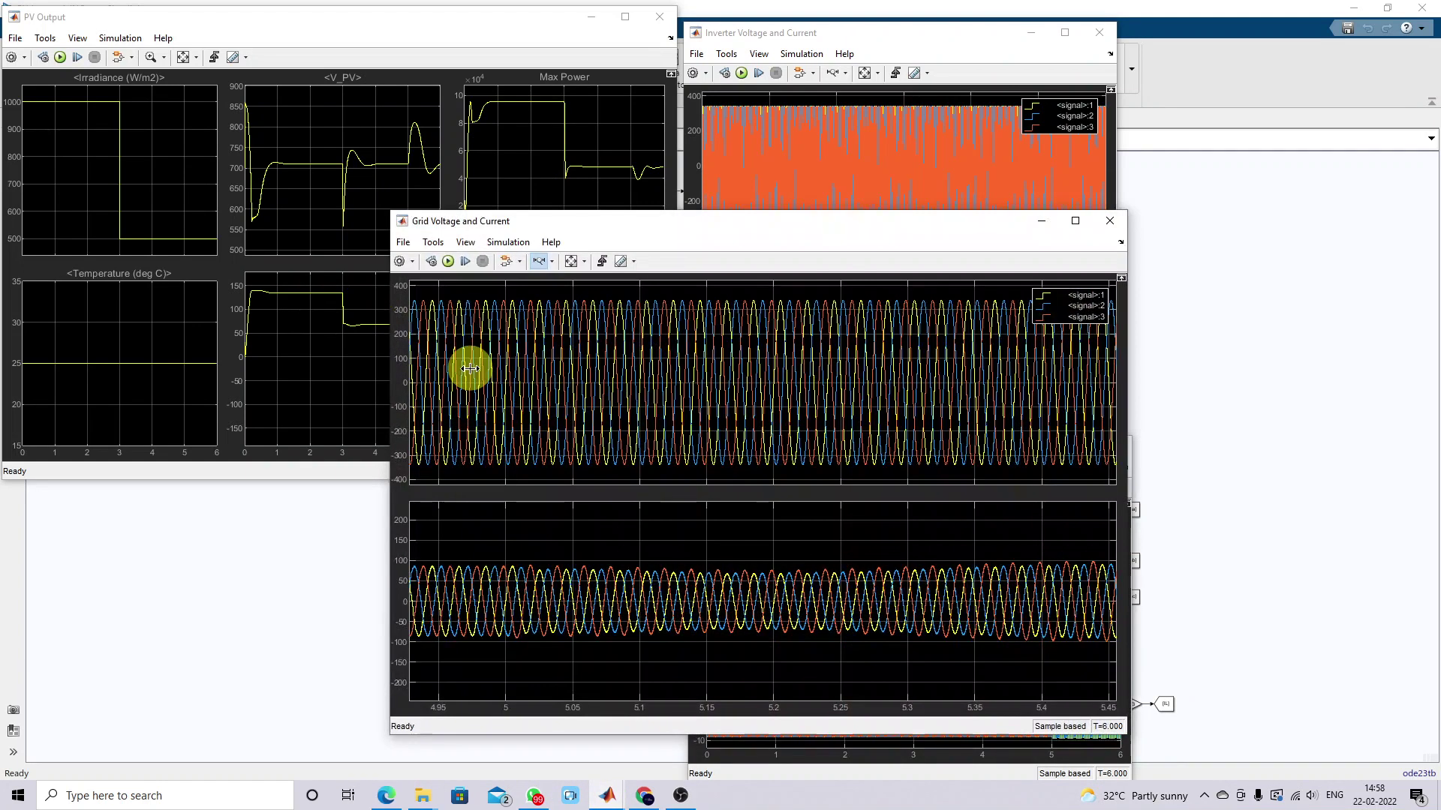
pyautogui.moveTo(390, 214); pyautogui.dragTo(130, 410)
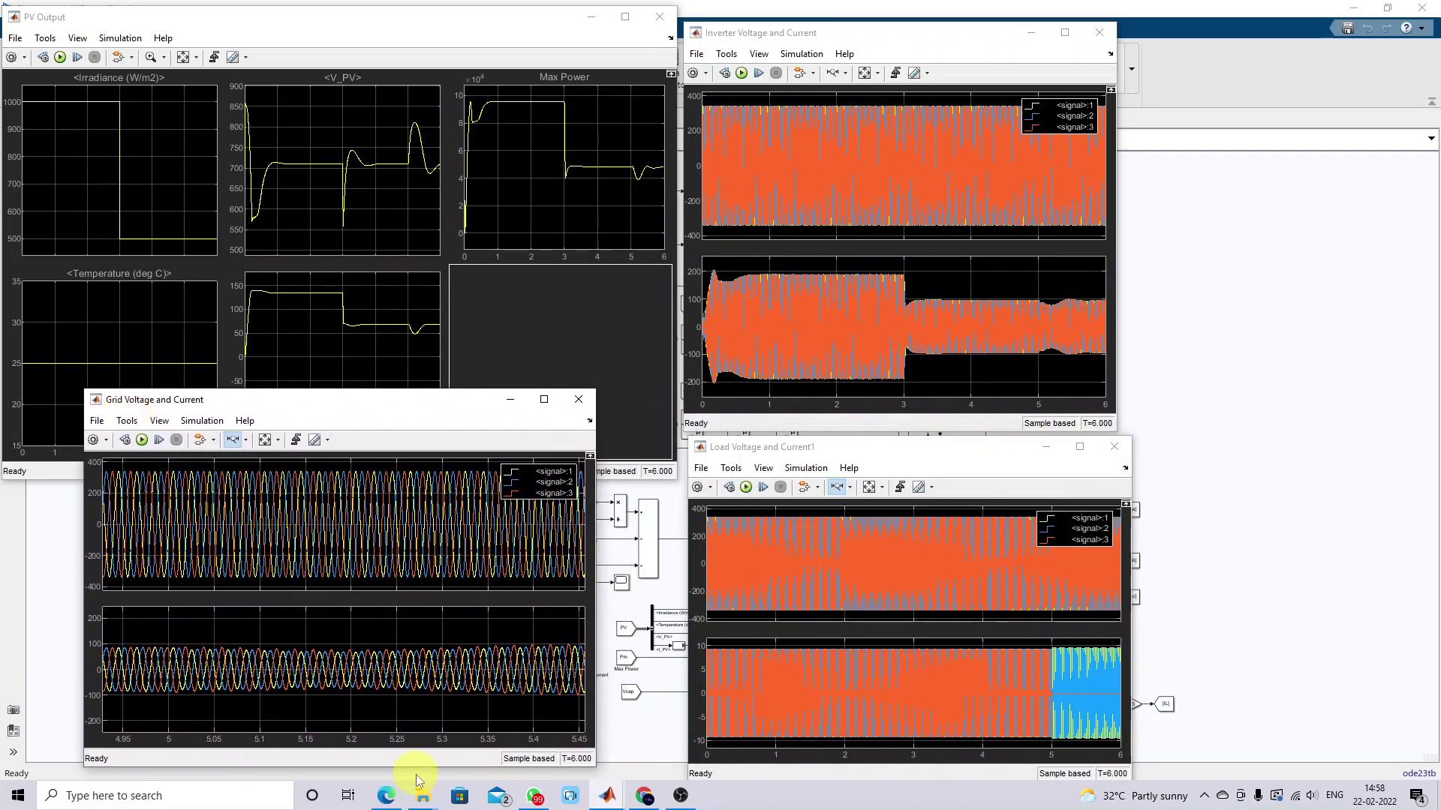
# Step: Bring up the Capacitor Voltage scope, shrink its window and place it to the right of the inverter scope
pyautogui.click(608, 795)
pyautogui.click(369, 750)
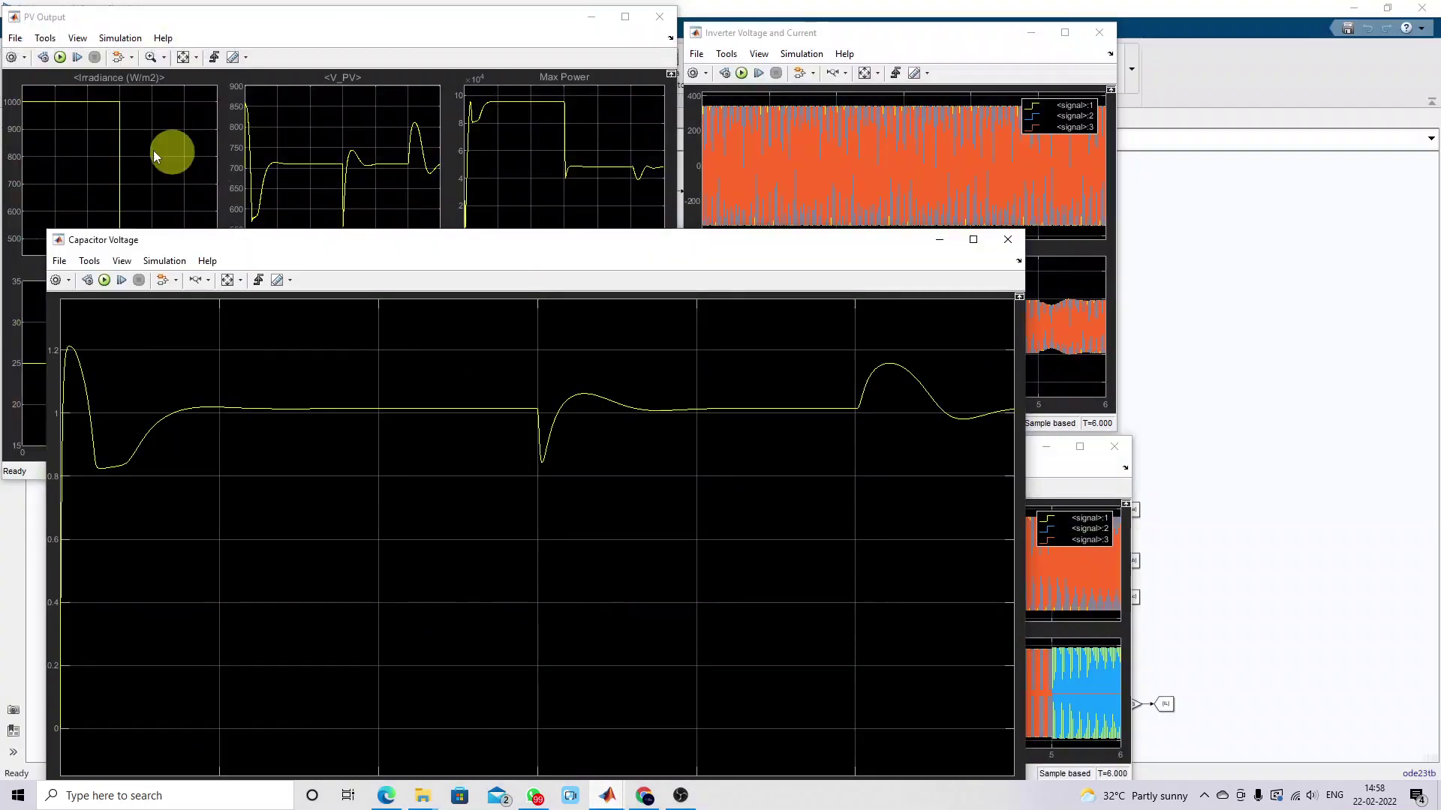
pyautogui.moveTo(52, 231); pyautogui.dragTo(1123, 324)
pyautogui.moveTo(1208, 261); pyautogui.dragTo(1156, 149)
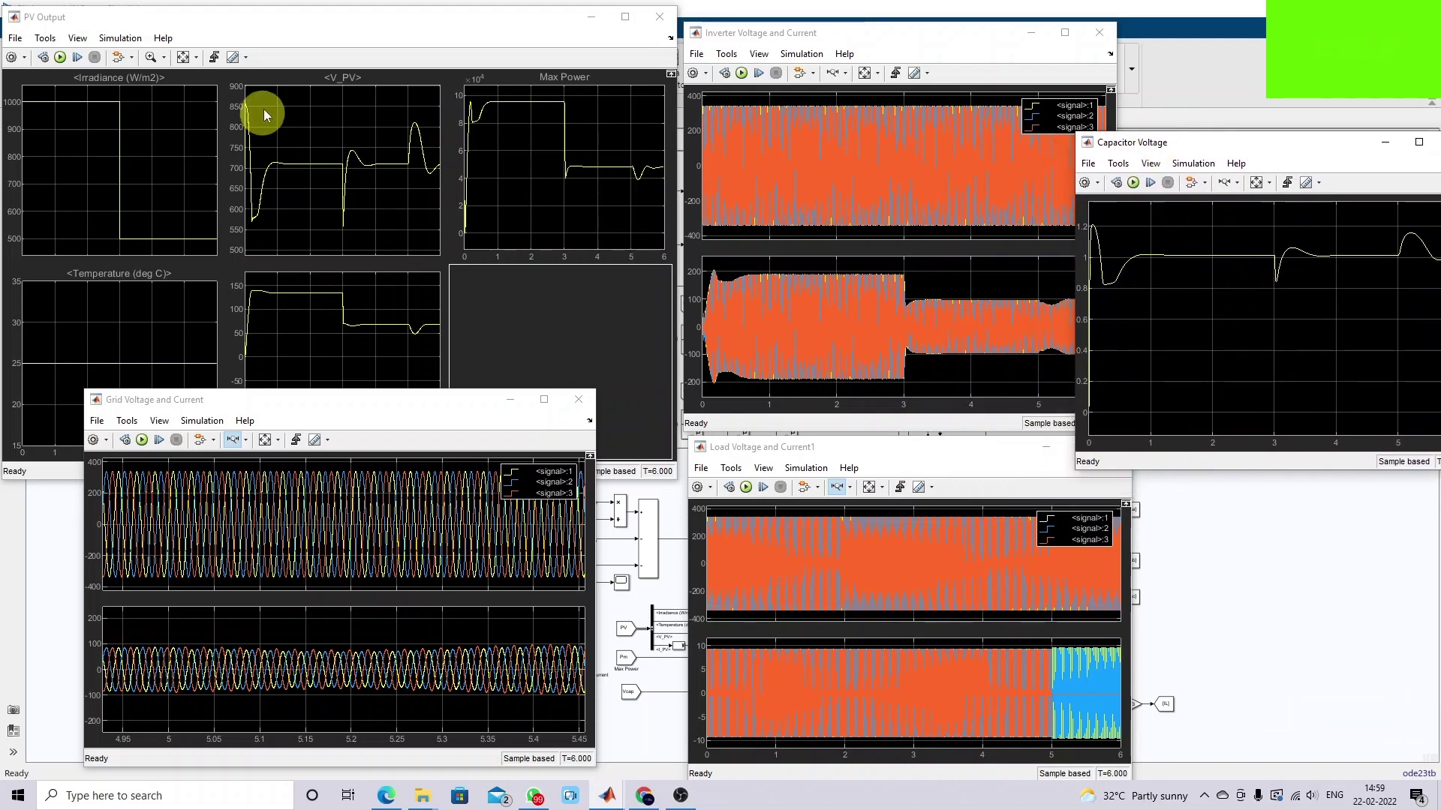
# Step: Bring the PV Output scope forward, tick its irradiance, temperature, voltage, current and power plots and the capacitor voltage curve with the screen pen, and clear the marks
pyautogui.moveTo(258, 397); pyautogui.dragTo(195, 398)
pyautogui.click(257, 31)
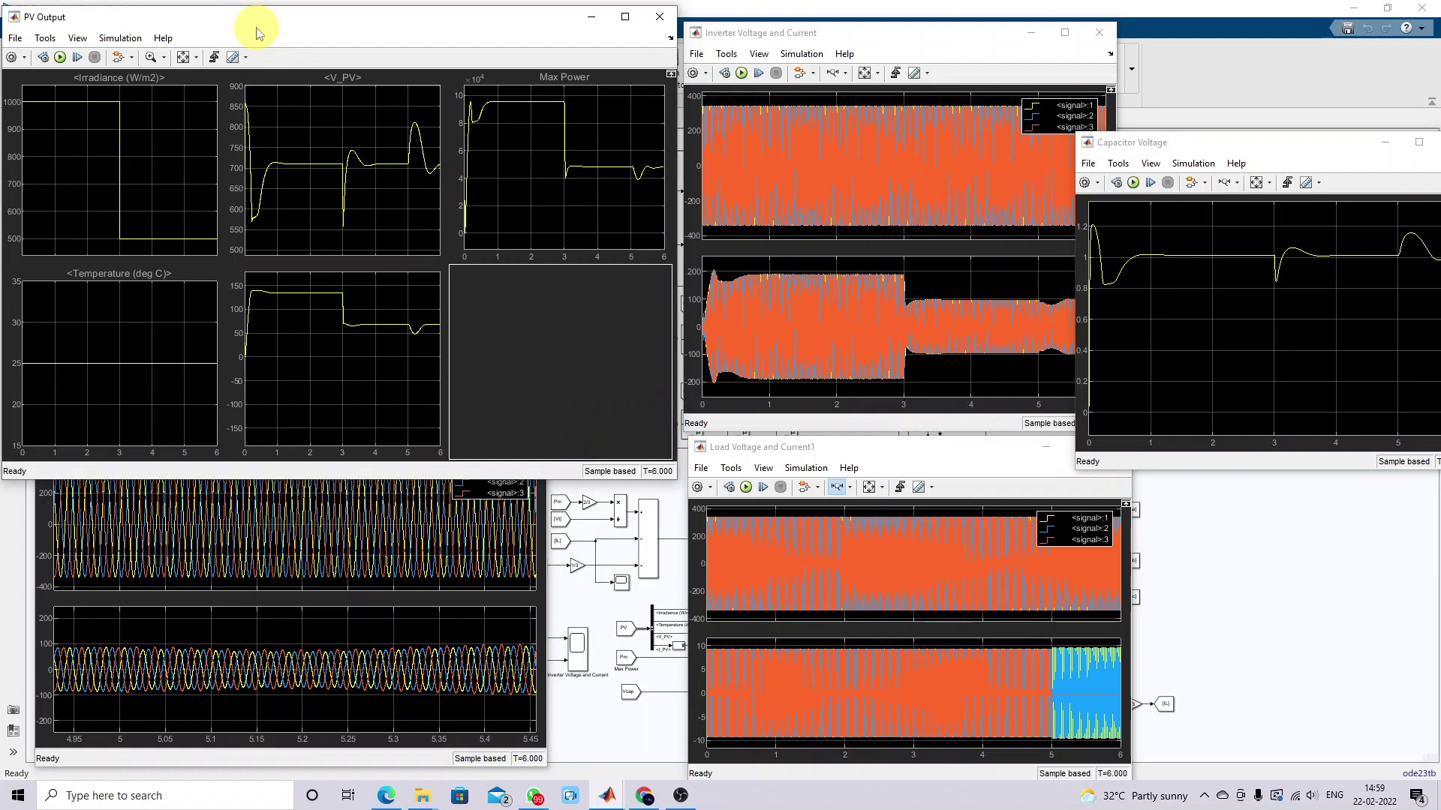
pyautogui.press('F9')
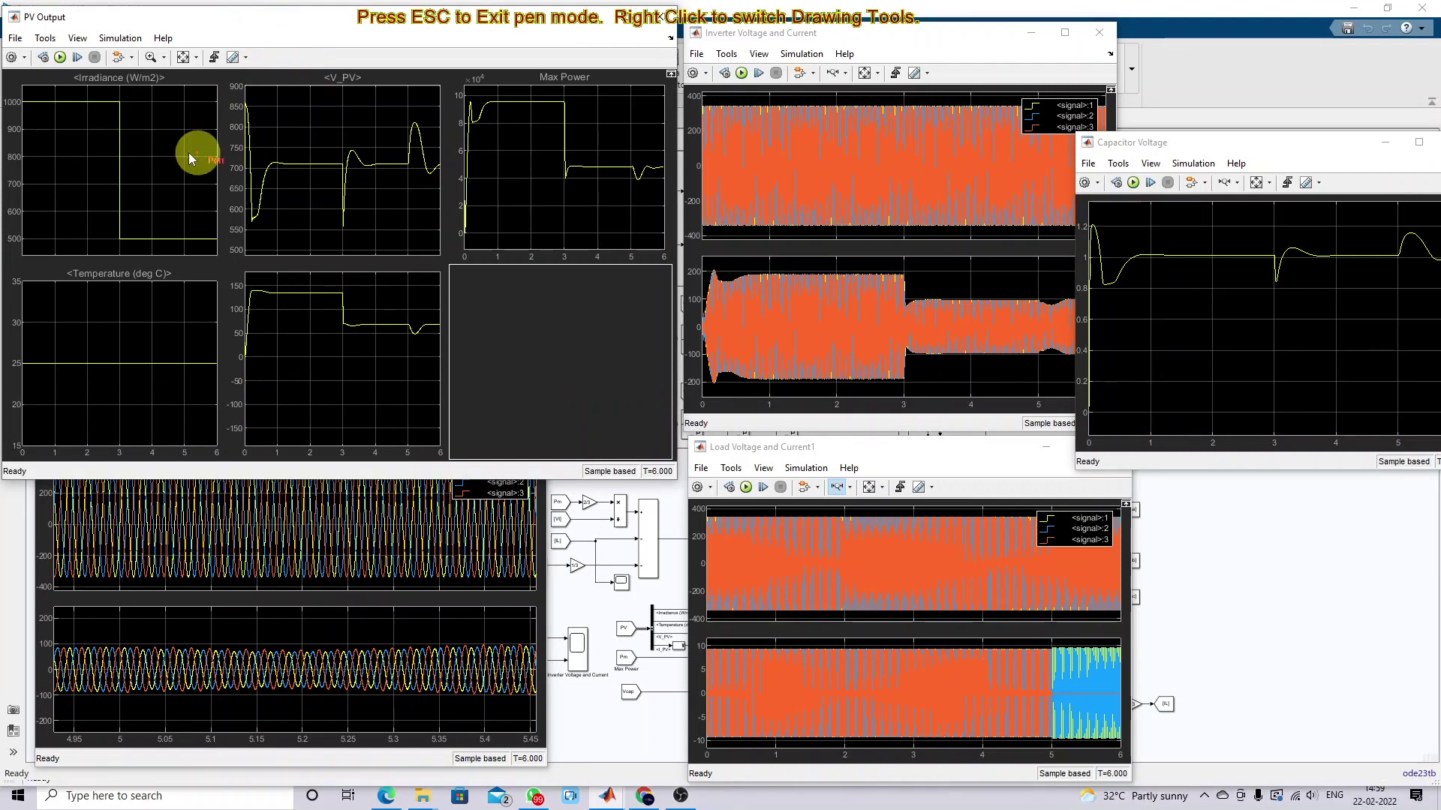
pyautogui.moveTo(109, 150)
pyautogui.mouseDown()
pyautogui.moveTo(128, 167)
pyautogui.moveTo(152, 155)
pyautogui.mouseUp()
pyautogui.moveTo(103, 299); pyautogui.dragTo(142, 287)
pyautogui.moveTo(344, 117)
pyautogui.mouseDown()
pyautogui.moveTo(357, 138)
pyautogui.moveTo(380, 120)
pyautogui.mouseUp()
pyautogui.moveTo(355, 298); pyautogui.dragTo(394, 300)
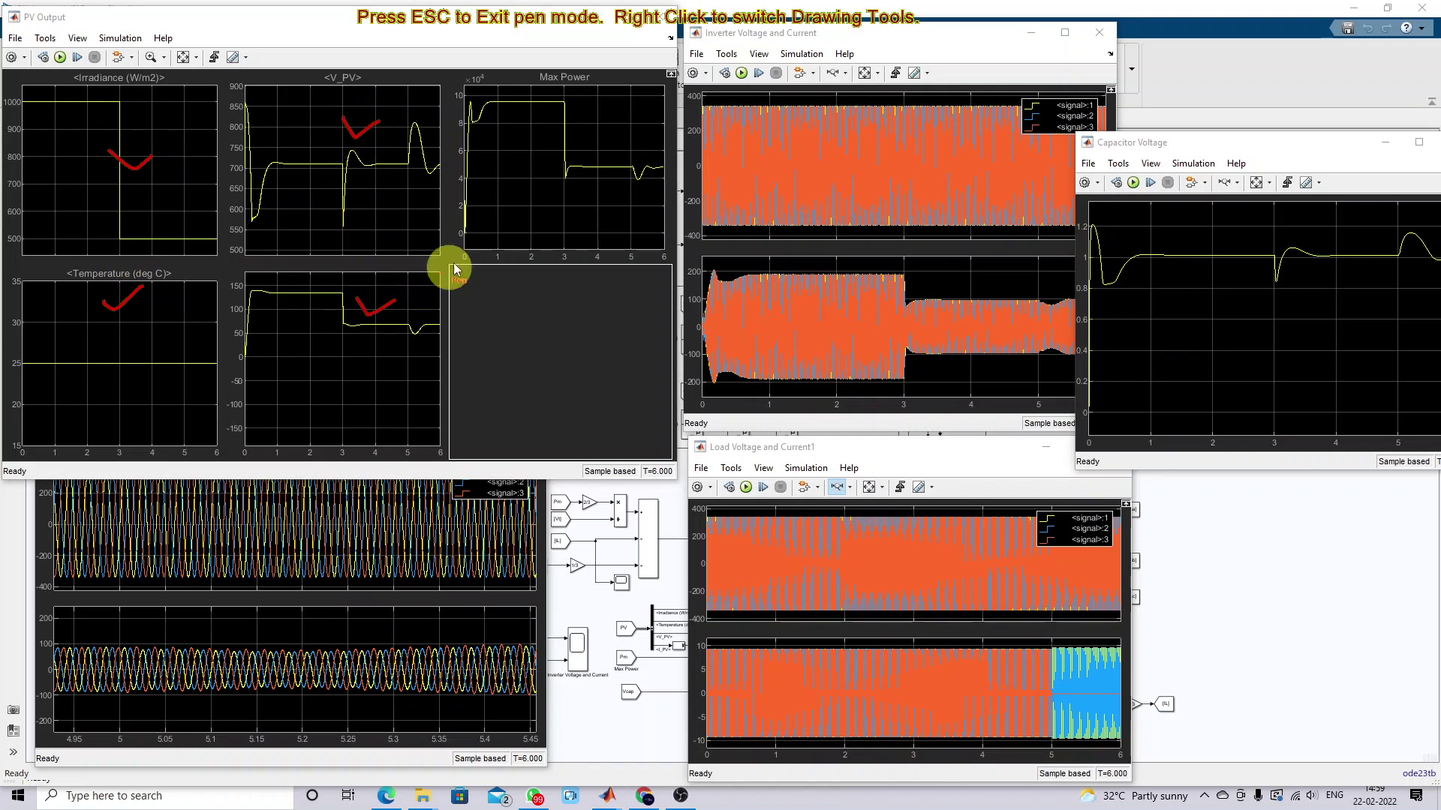
pyautogui.moveTo(530, 135); pyautogui.dragTo(578, 136)
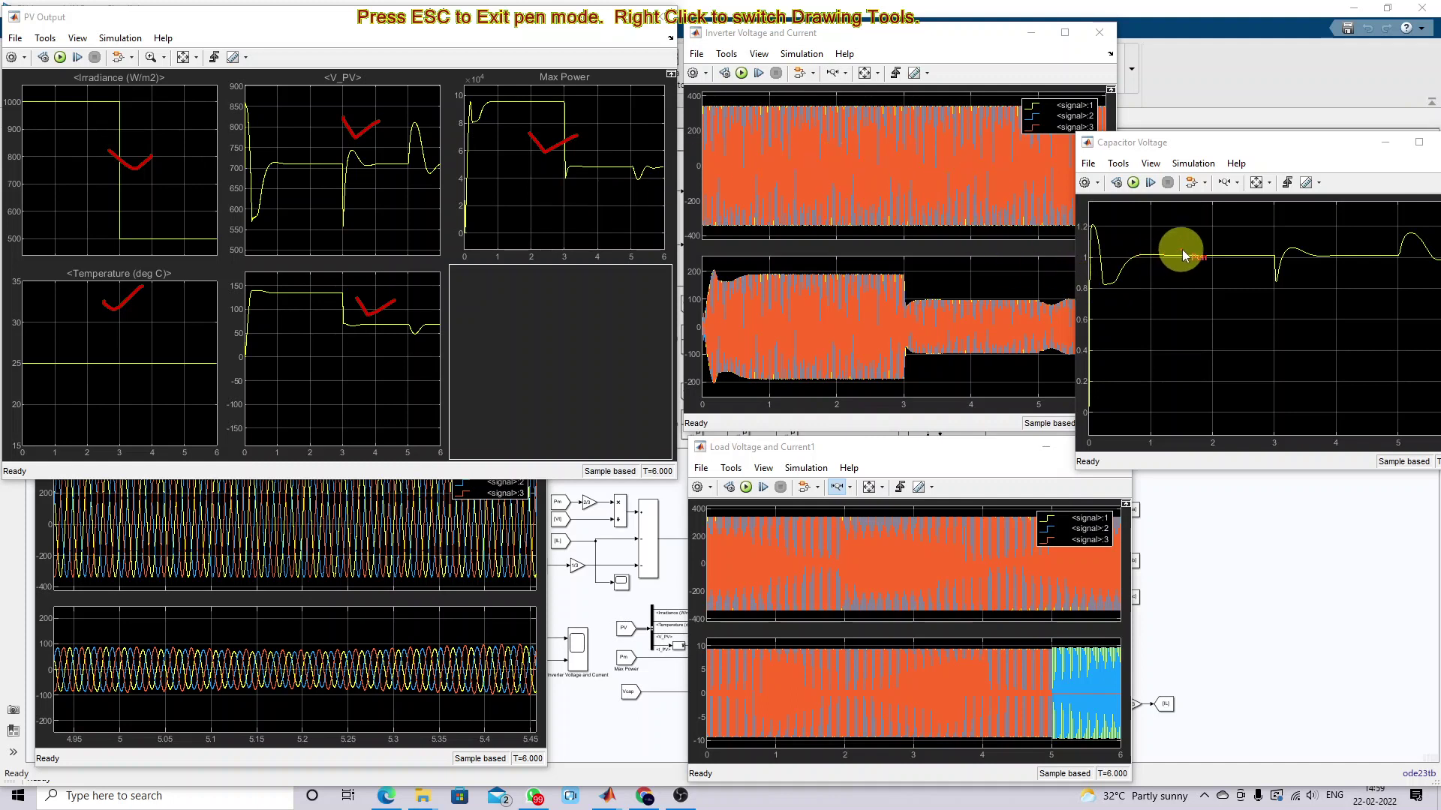
pyautogui.moveTo(1201, 242); pyautogui.dragTo(1250, 230)
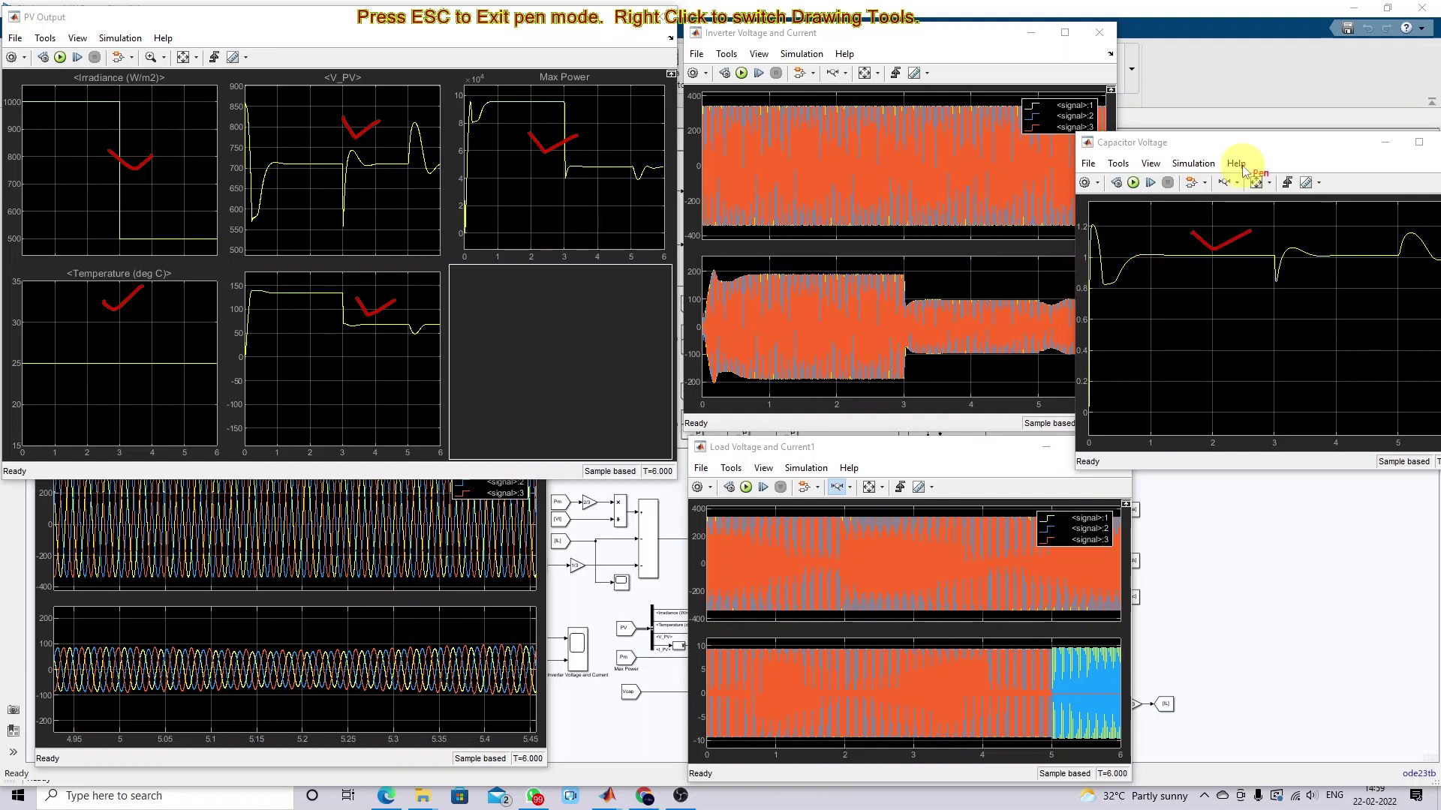
pyautogui.press('Escape')
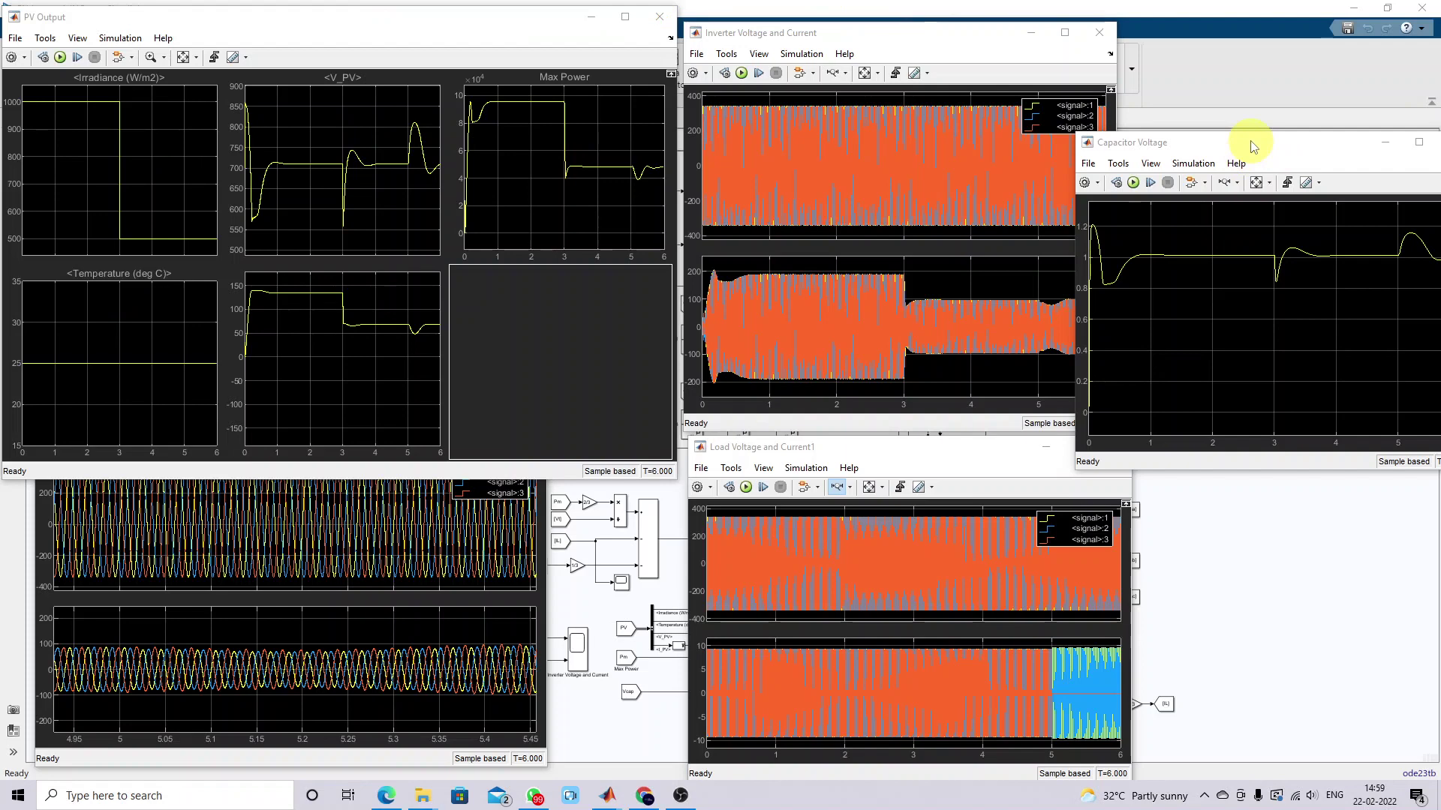
# Step: Move the Capacitor Voltage scope fully into view, tick the grid and inverter voltage and current plots with the screen pen, and clear the marks
pyautogui.moveTo(1251, 146); pyautogui.dragTo(1188, 138)
pyautogui.click(347, 534)
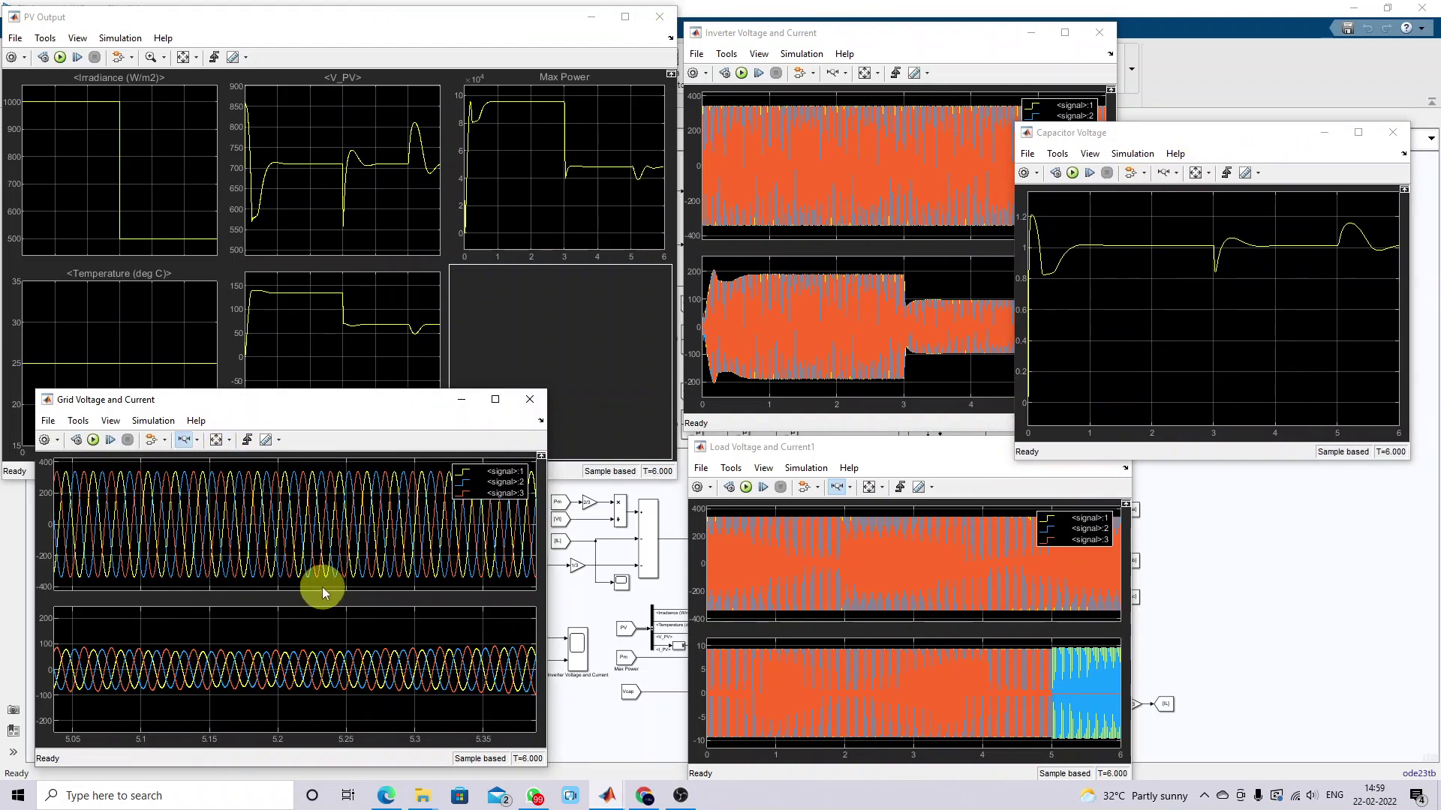
pyautogui.hotkey('ctrl', 'alt', 'p')
pyautogui.moveTo(282, 520); pyautogui.dragTo(339, 514)
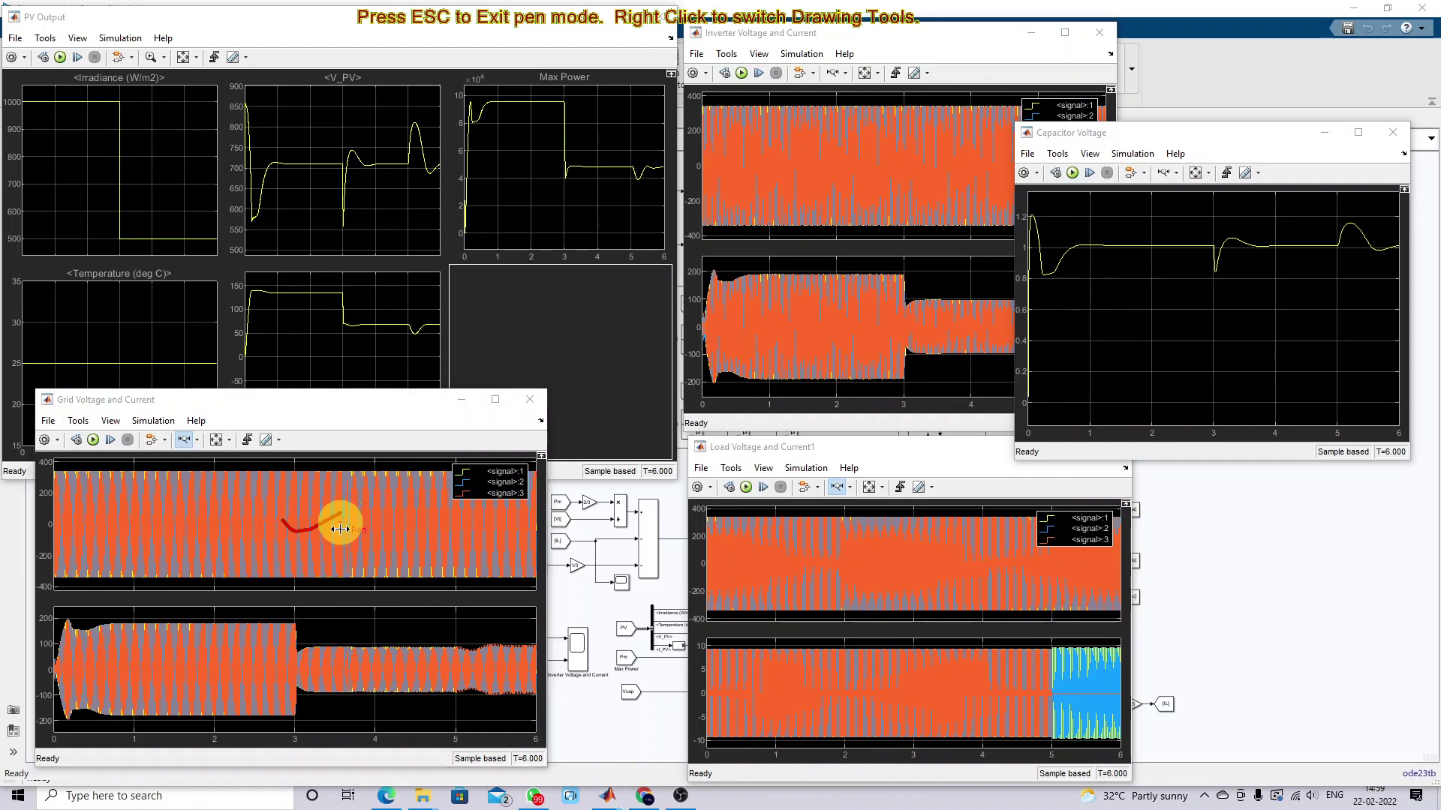
pyautogui.moveTo(297, 624); pyautogui.dragTo(352, 617)
pyautogui.moveTo(848, 192); pyautogui.dragTo(876, 169)
pyautogui.moveTo(857, 302); pyautogui.dragTo(888, 286)
pyautogui.moveTo(920, 542); pyautogui.dragTo(923, 539)
pyautogui.press('Escape')
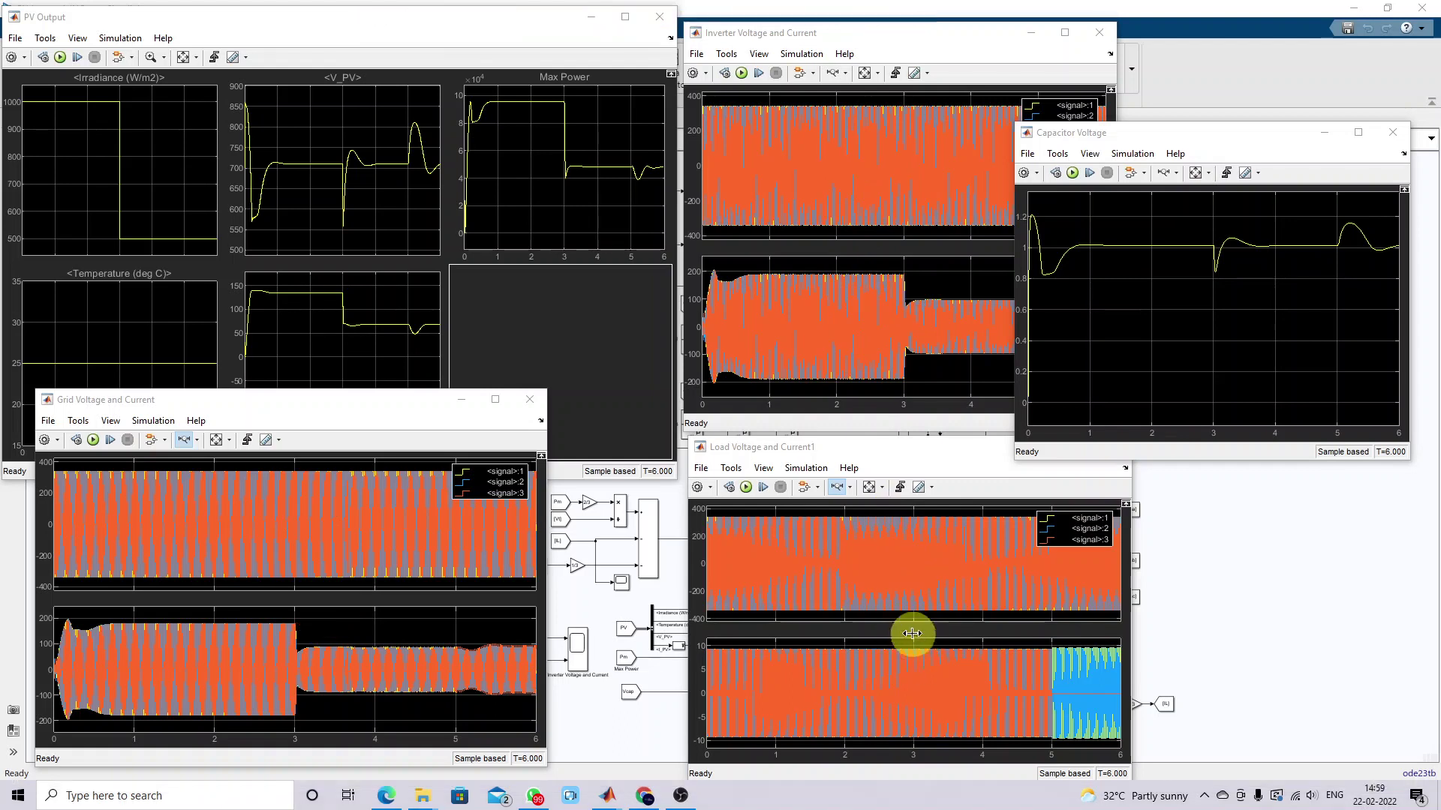
# Step: Bring the PV Output scope forward, trace the irradiance and PV current drops at 3 s with the screen pen, and clear the traces
pyautogui.click(407, 31)
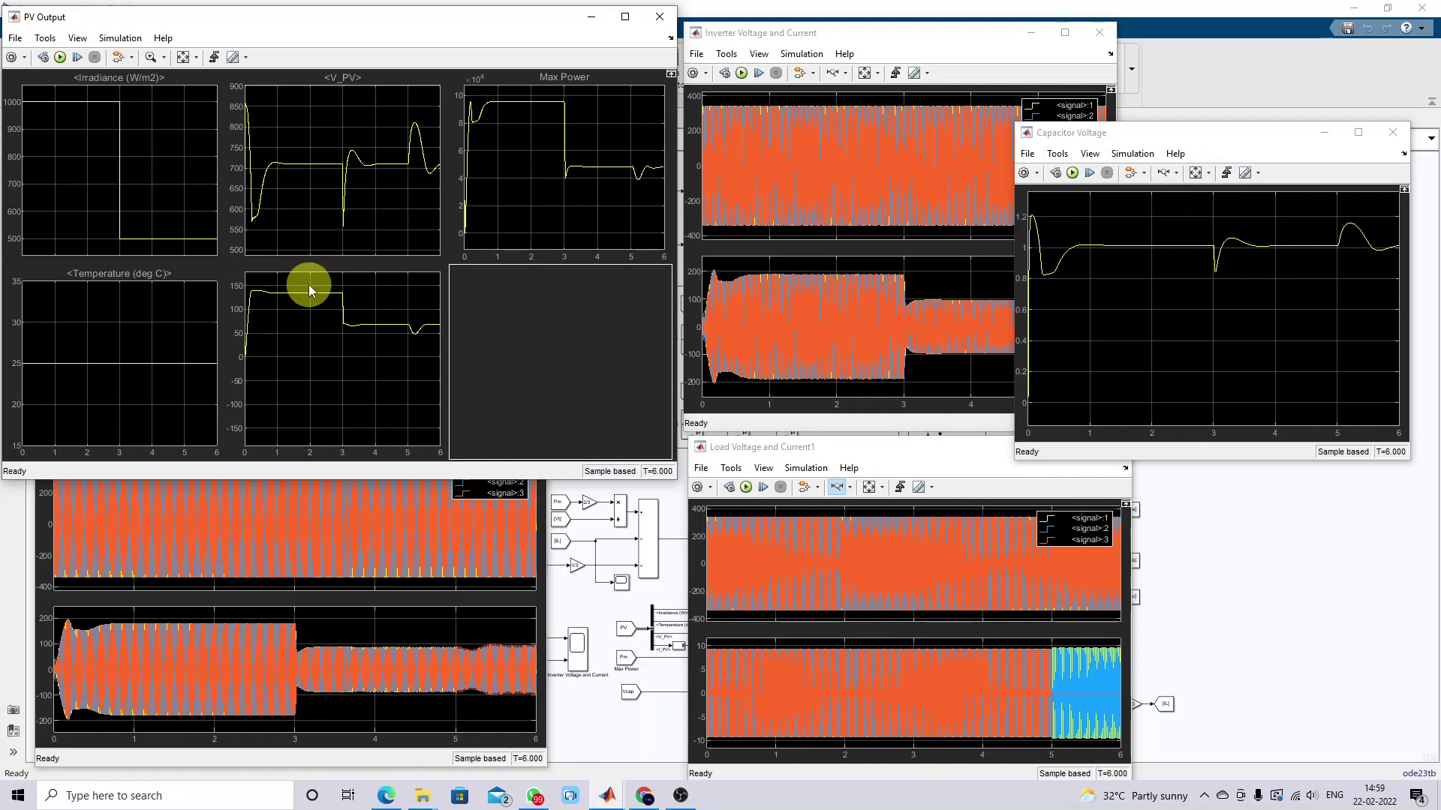
pyautogui.press('F8')
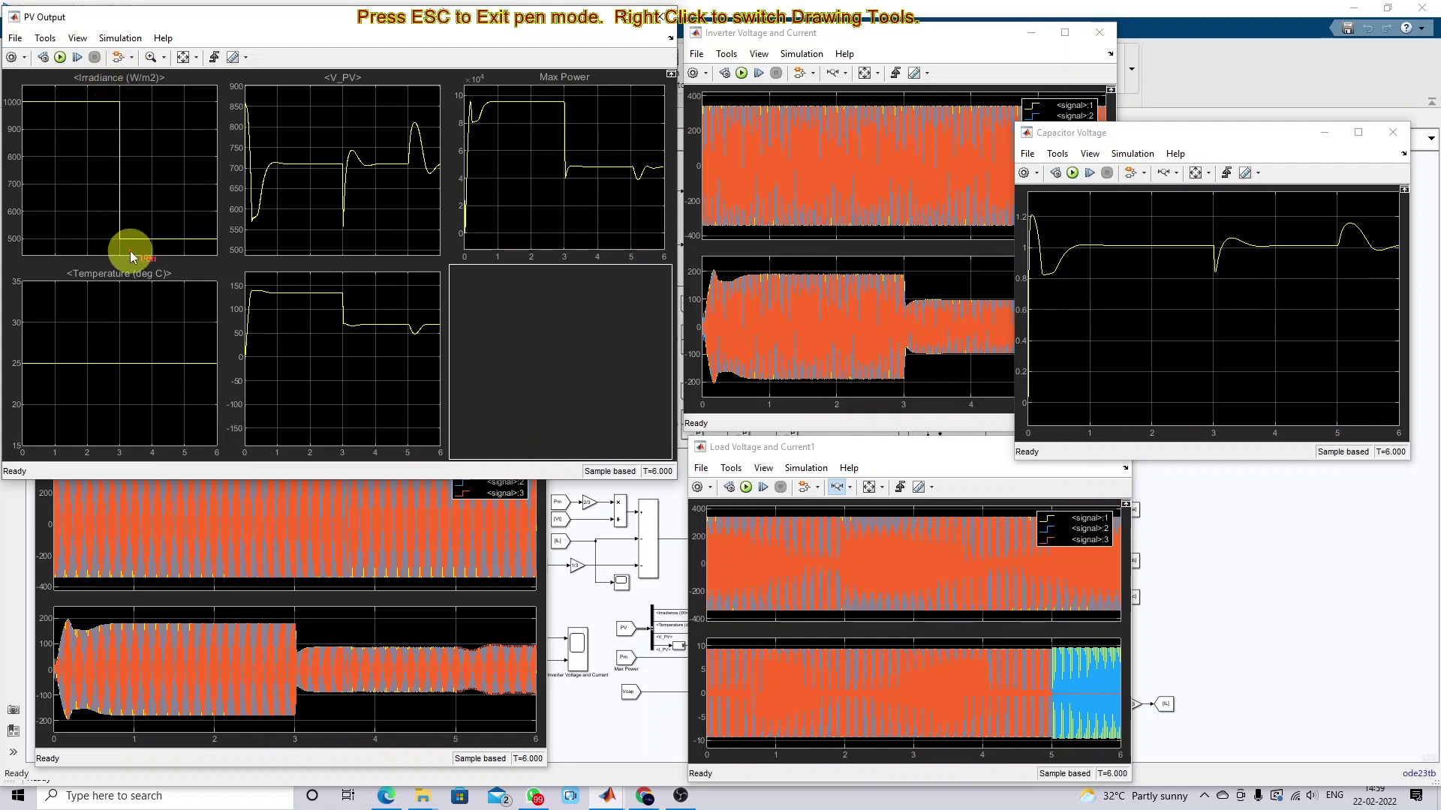
pyautogui.moveTo(105, 103)
pyautogui.mouseDown()
pyautogui.moveTo(123, 103)
pyautogui.moveTo(131, 225)
pyautogui.moveTo(195, 244)
pyautogui.mouseUp()
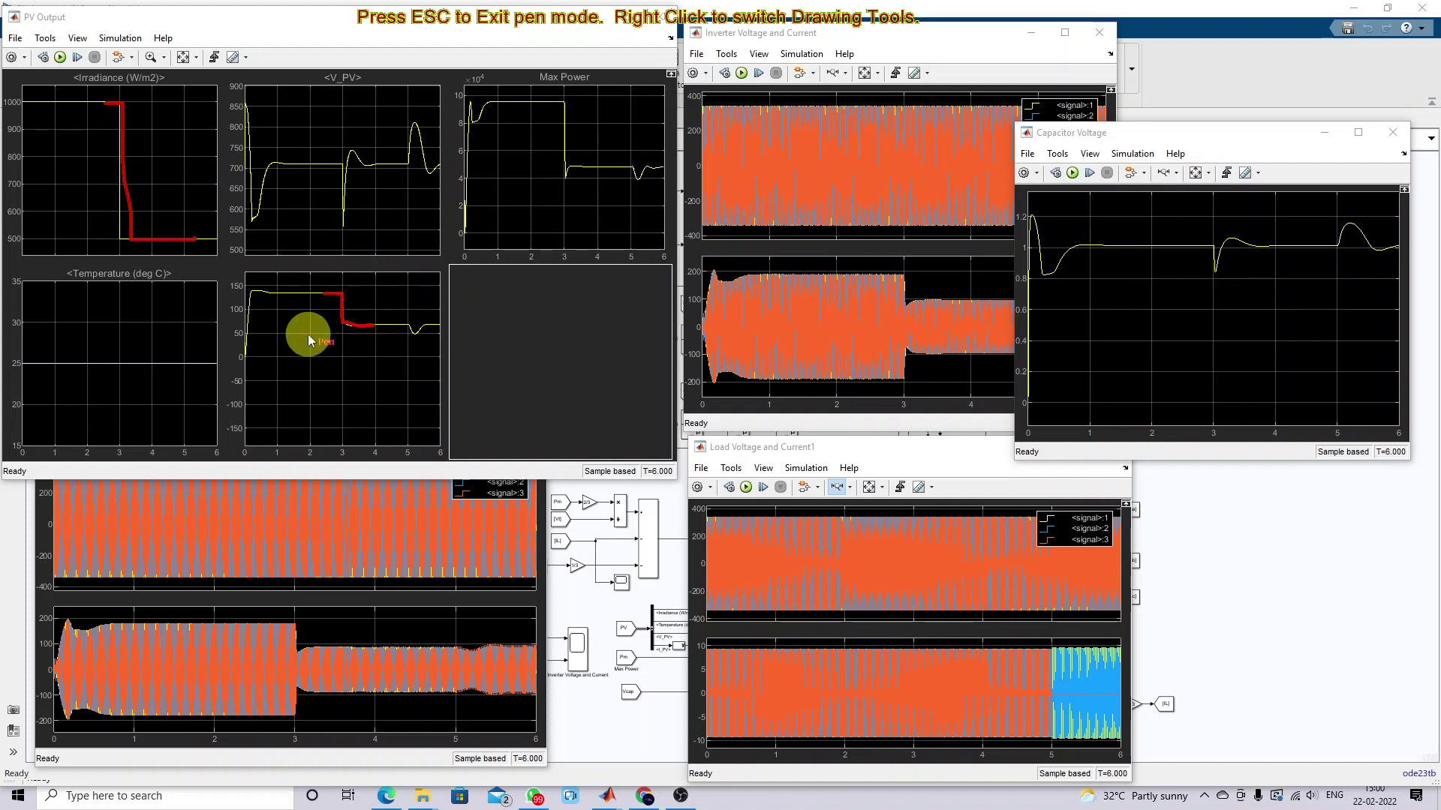
pyautogui.press('Escape')
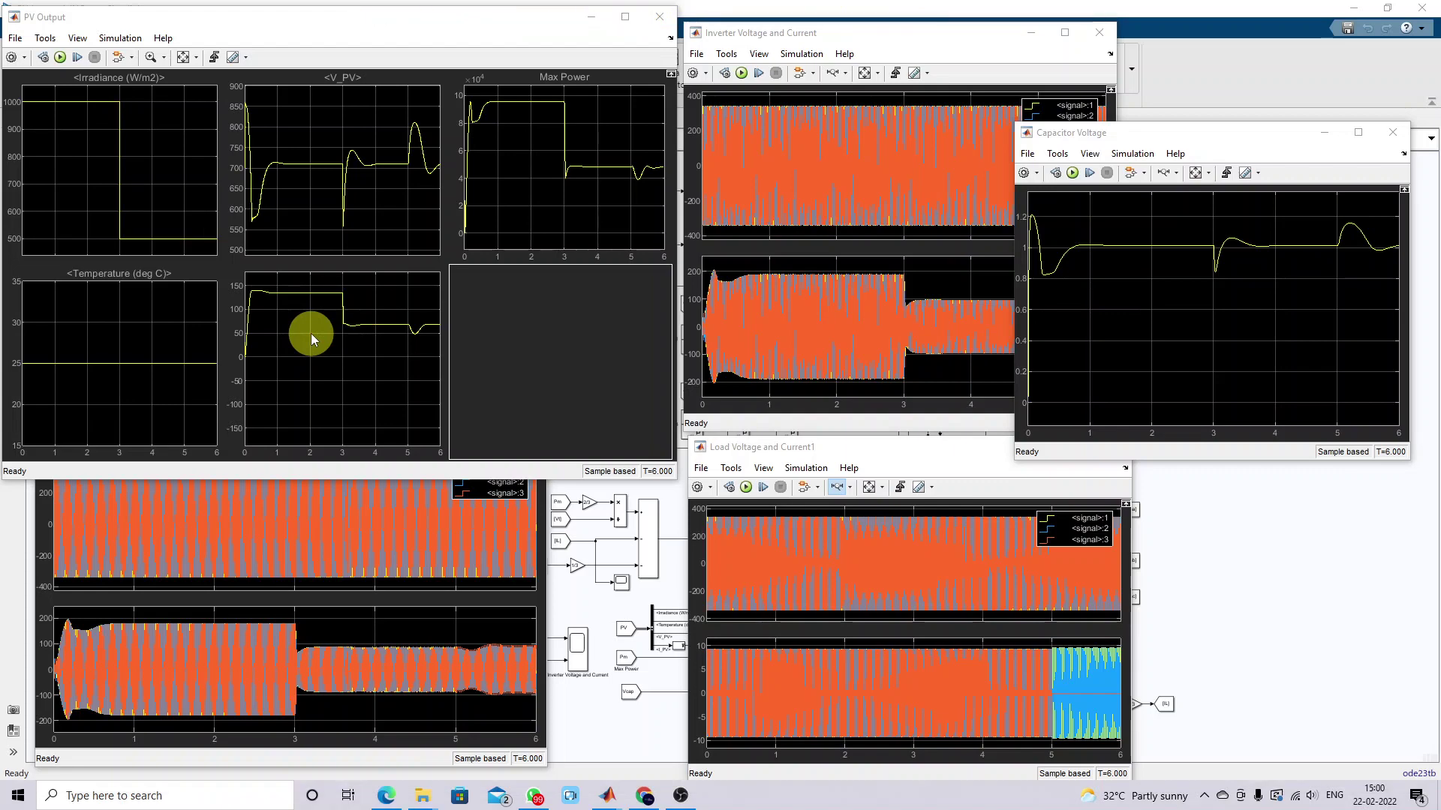
# Step: Bring the load, grid and inverter scopes in front of the other windows and shift the grid scope slightly upward
pyautogui.click(816, 450)
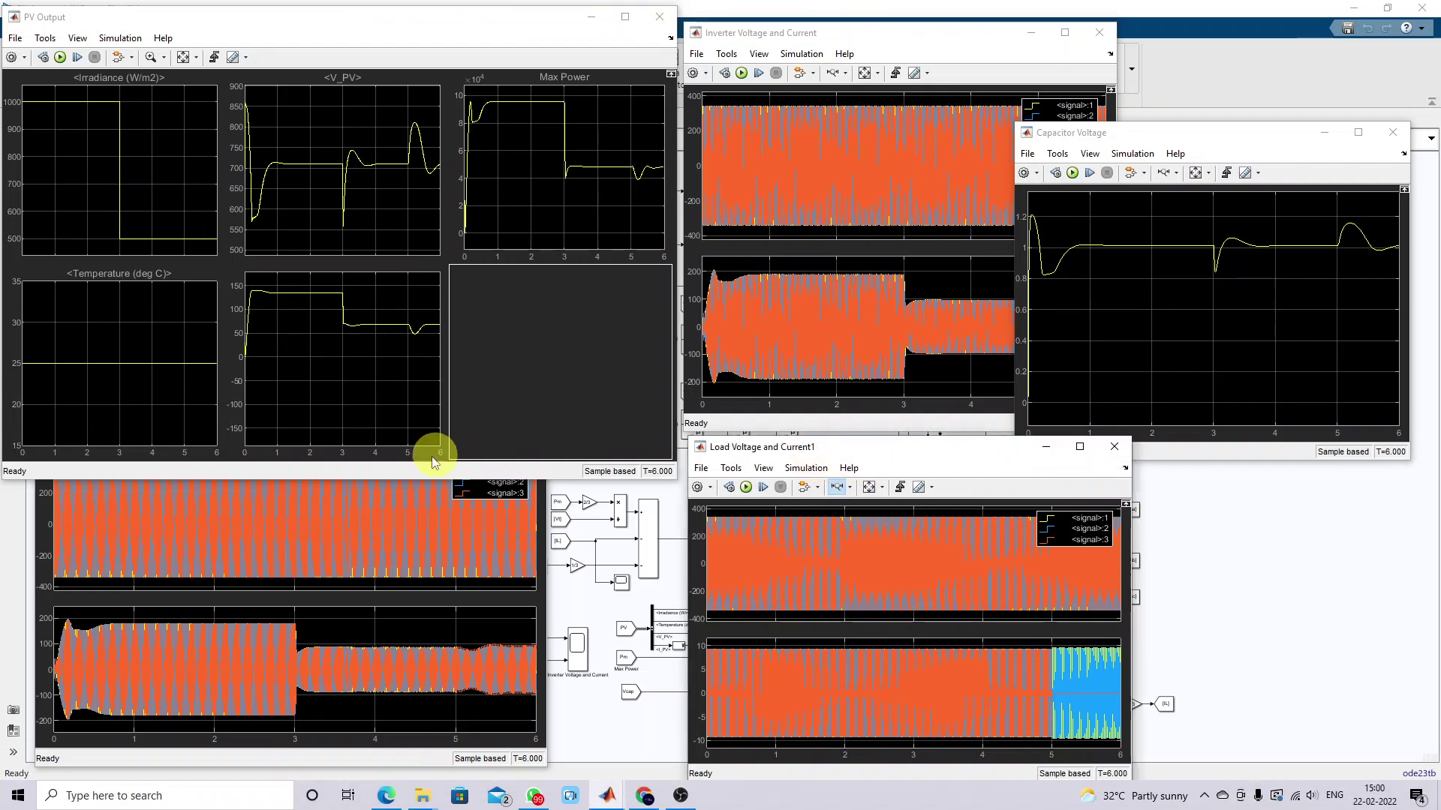
pyautogui.click(273, 515)
pyautogui.moveTo(323, 412); pyautogui.dragTo(330, 403)
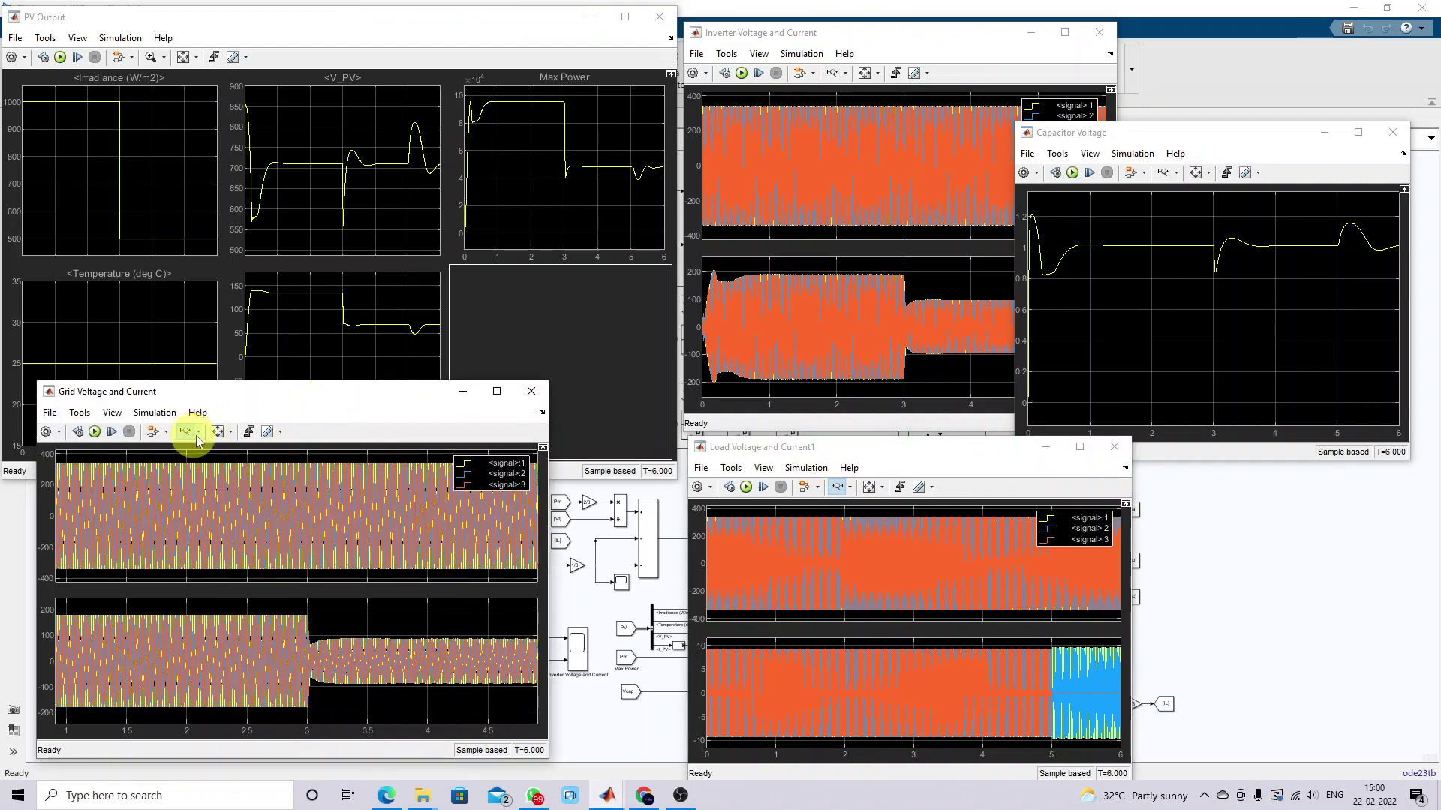
pyautogui.click(860, 79)
pyautogui.click(900, 449)
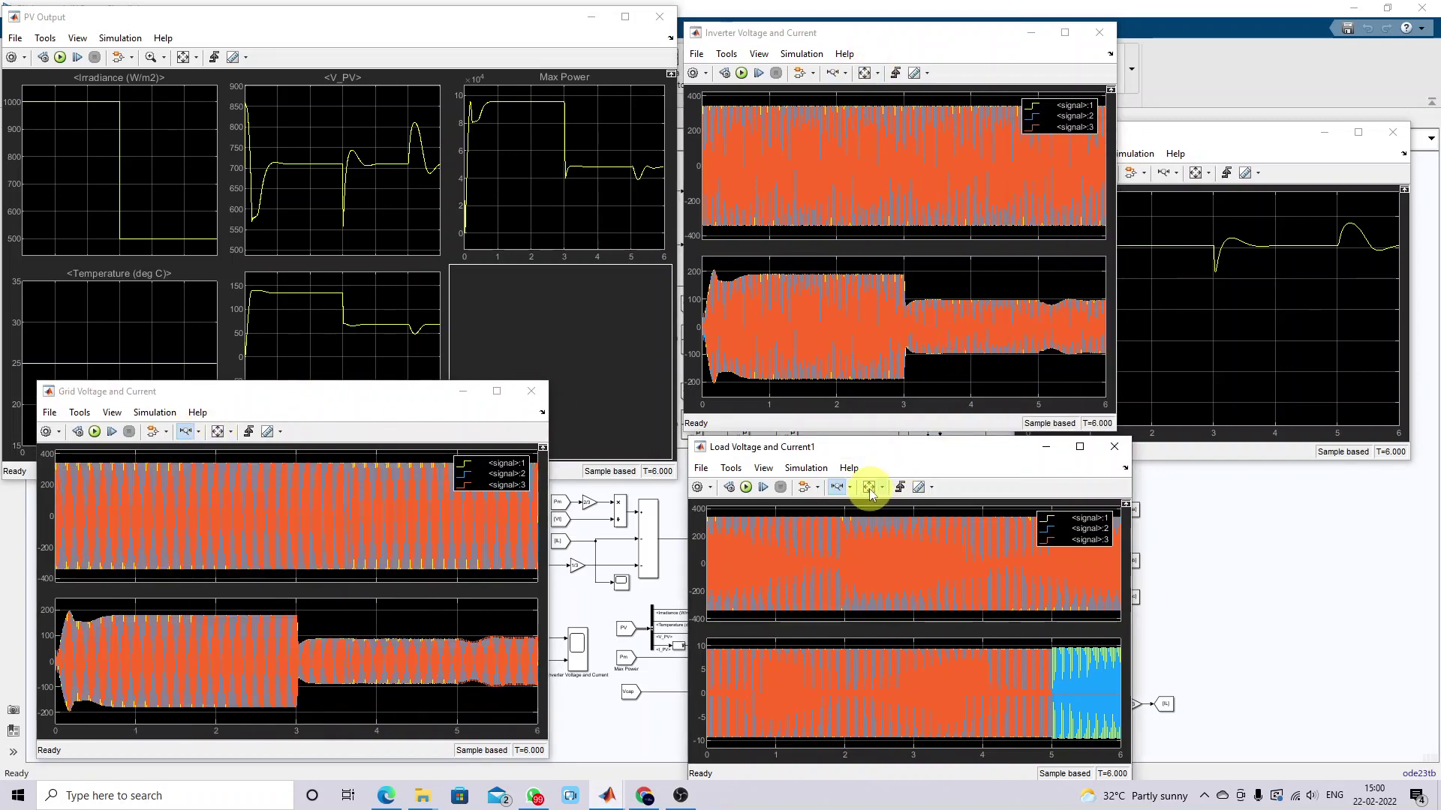
pyautogui.hotkey('ctrl', 'shift', 'd')
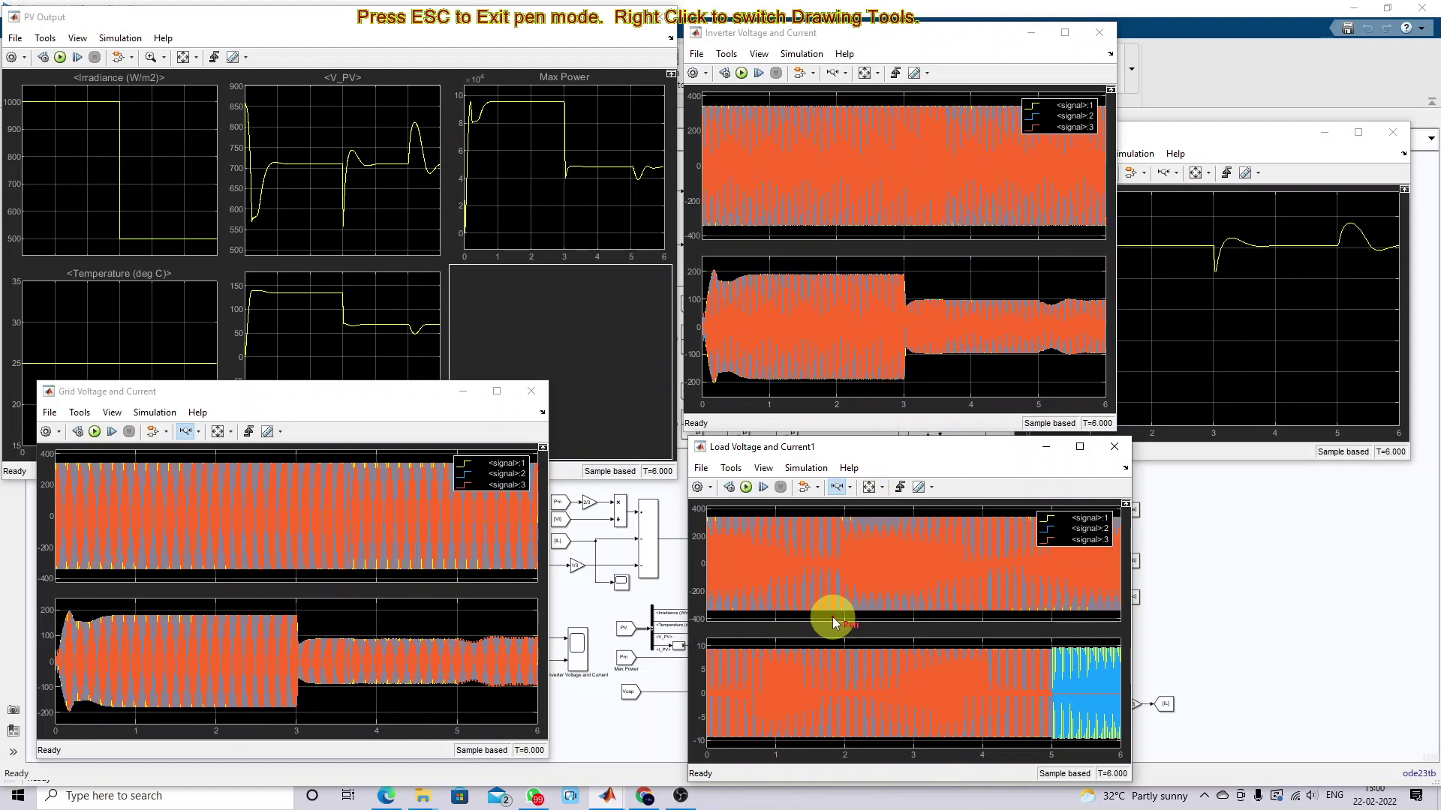
pyautogui.press('Escape')
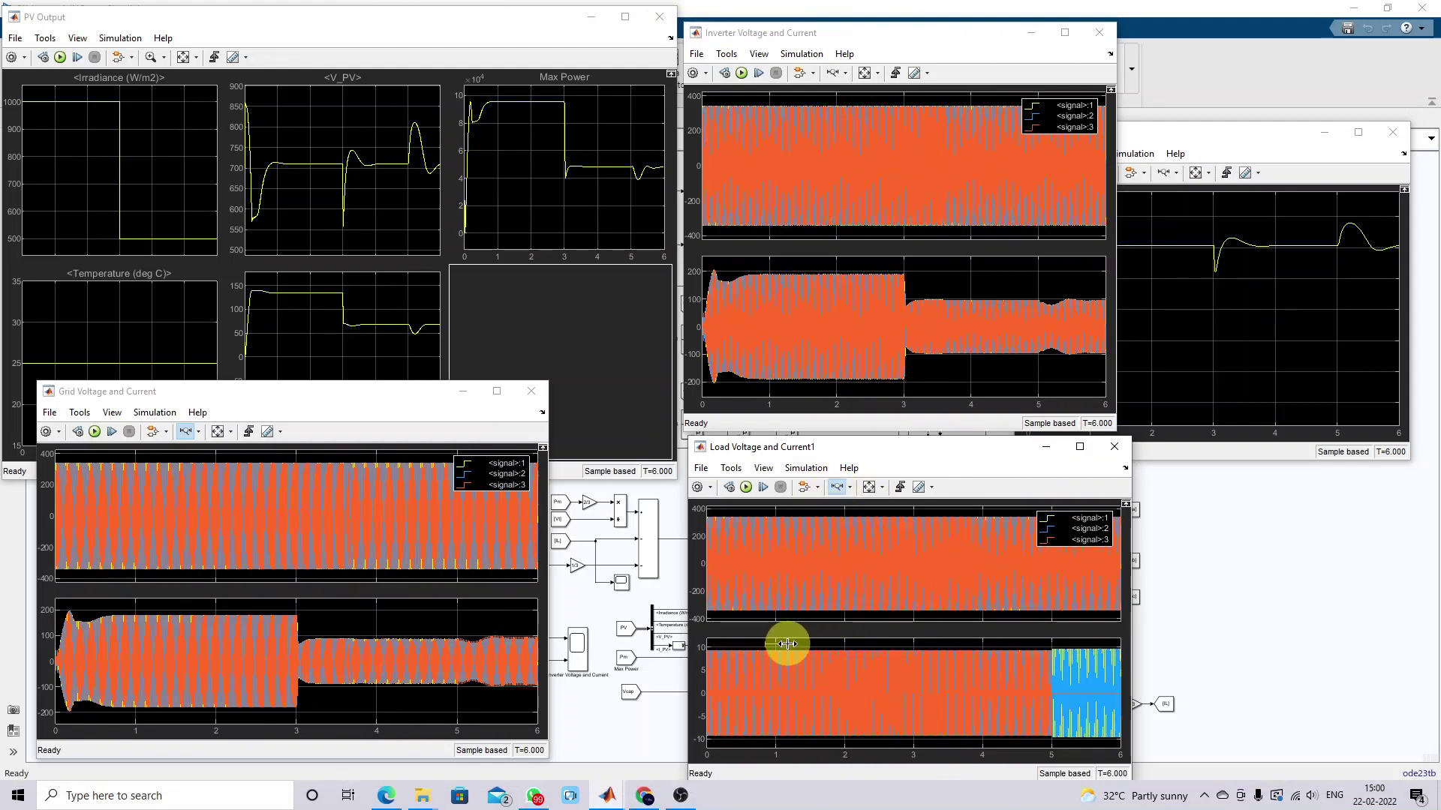
# Step: Zoom the load scope's time axis to about 0.94–1.15 s to examine the load voltage and current waveforms
pyautogui.scroll(8, 786, 644)
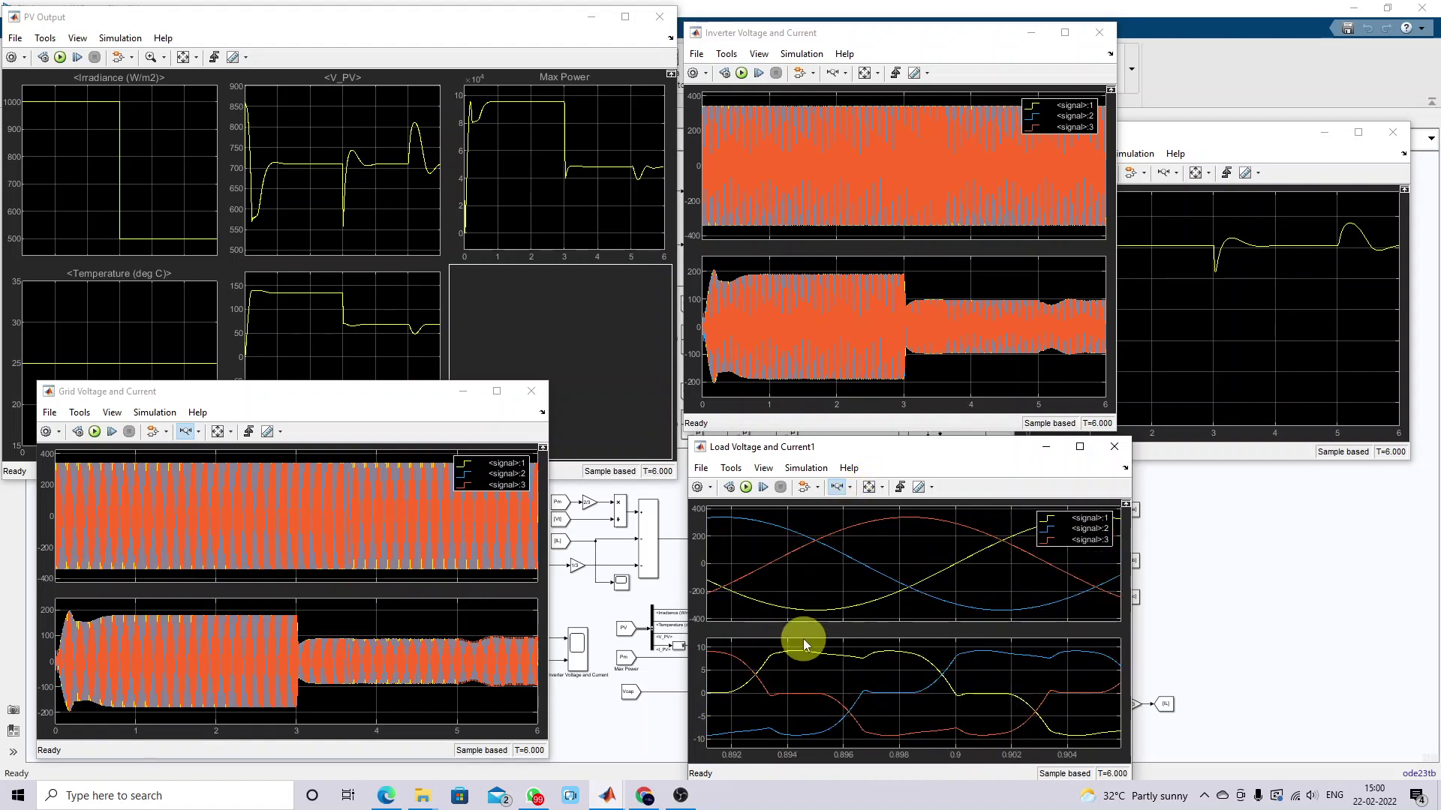
pyautogui.doubleClick(785, 644)
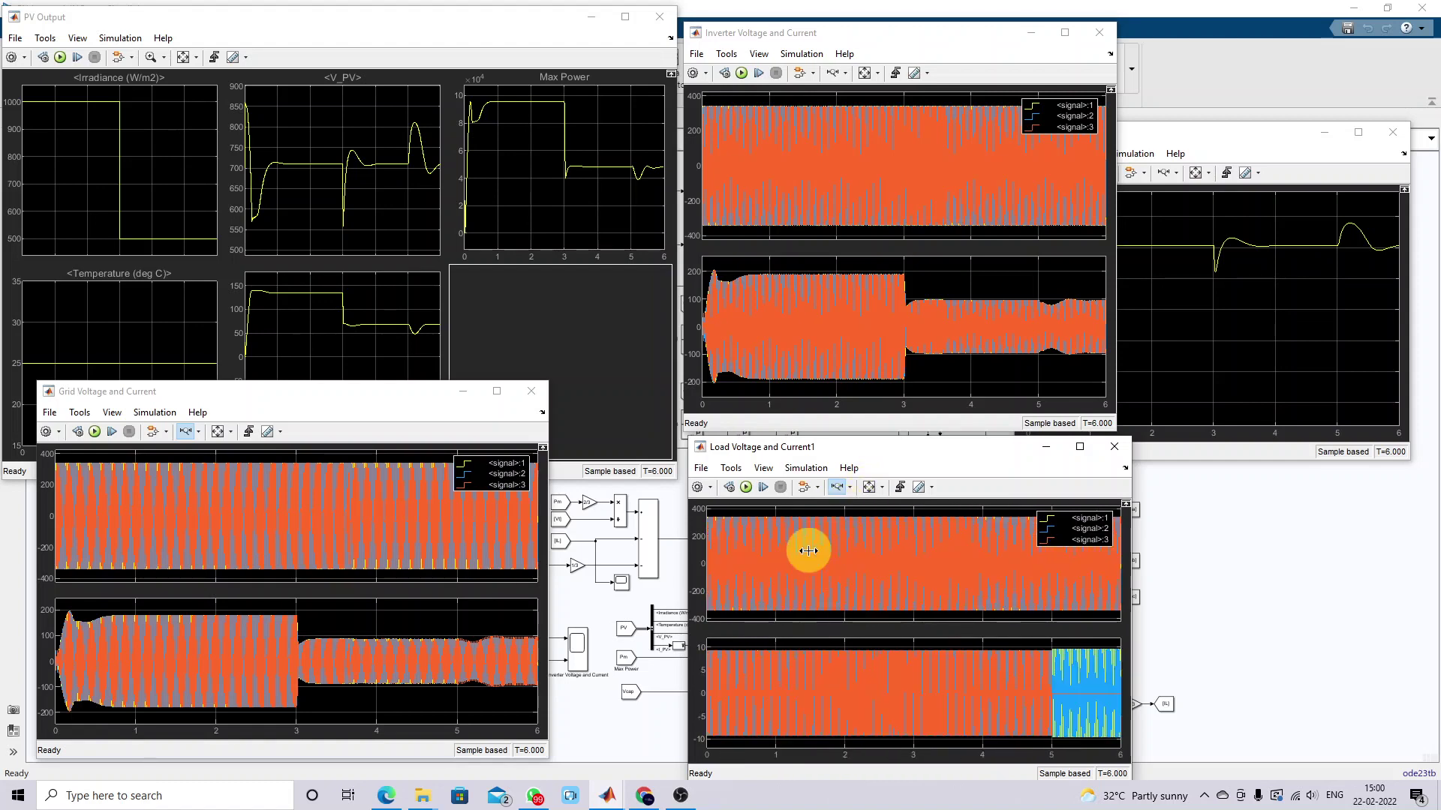
pyautogui.moveTo(772, 650); pyautogui.dragTo(1030, 650)
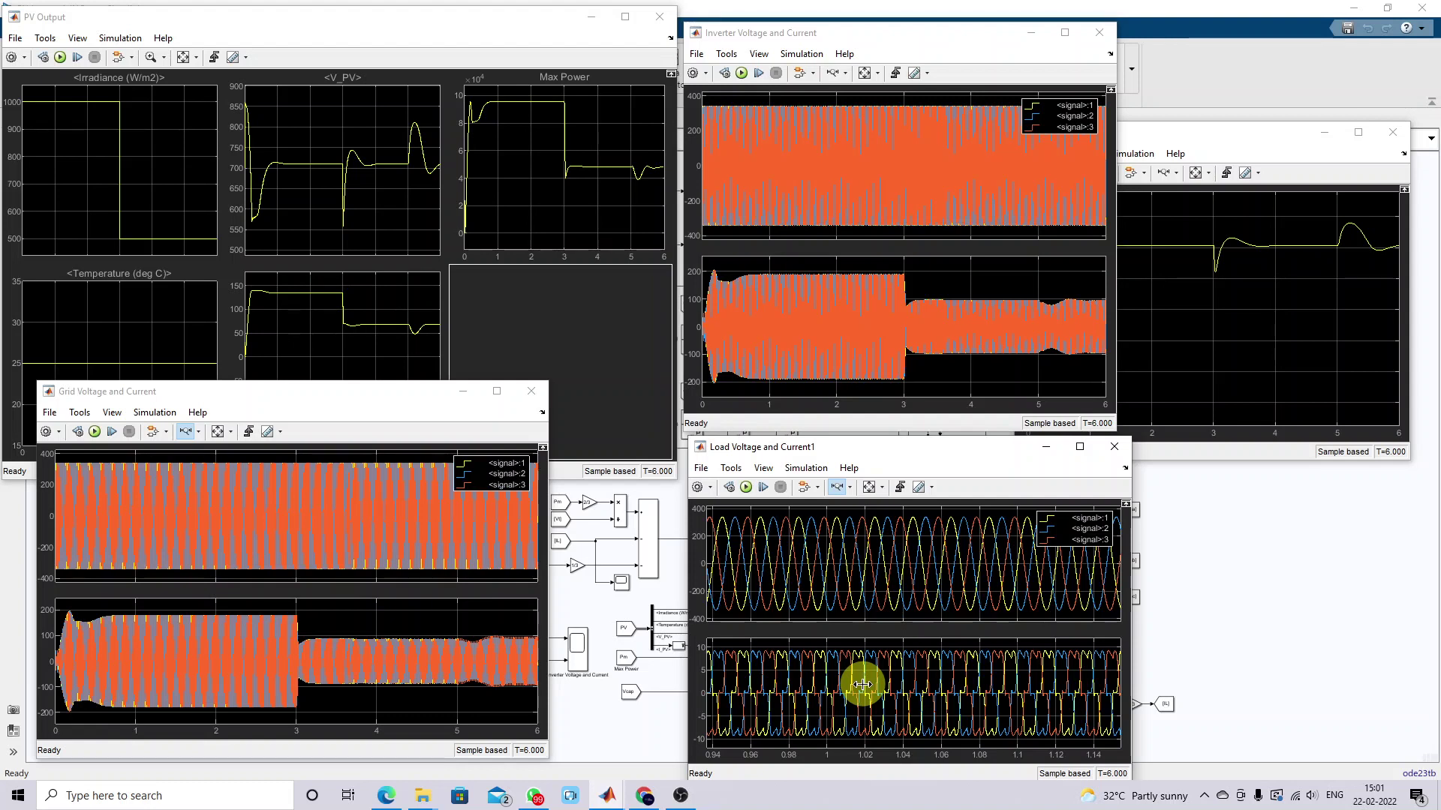
# Step: Zoom the time axis to about 1.02–1.31 s in the grid scope and about 1.04–1.13 s in the inverter scope
pyautogui.click(154, 608)
pyautogui.click(121, 610)
pyautogui.moveTo(110, 611); pyautogui.dragTo(148, 609)
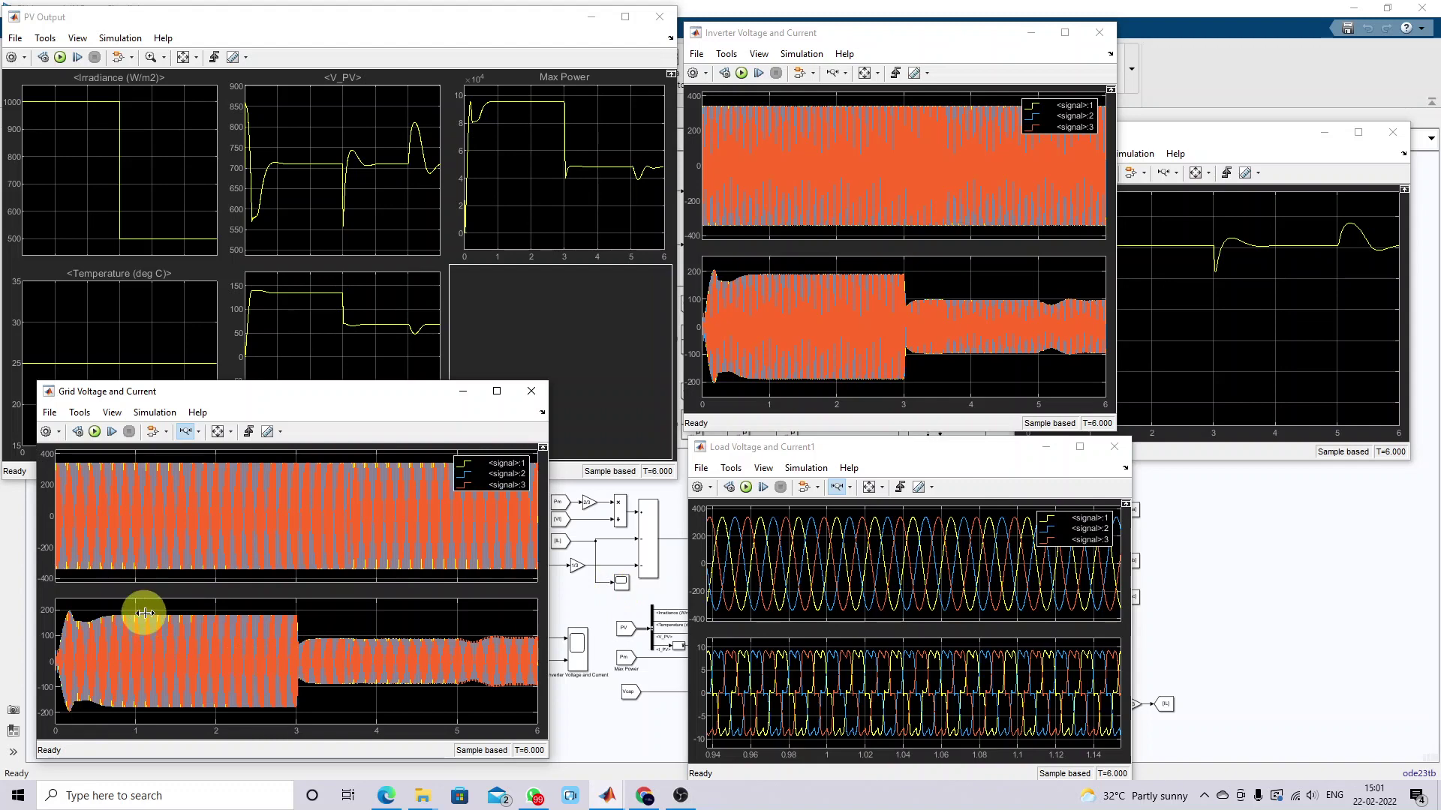
pyautogui.moveTo(139, 611); pyautogui.dragTo(159, 614)
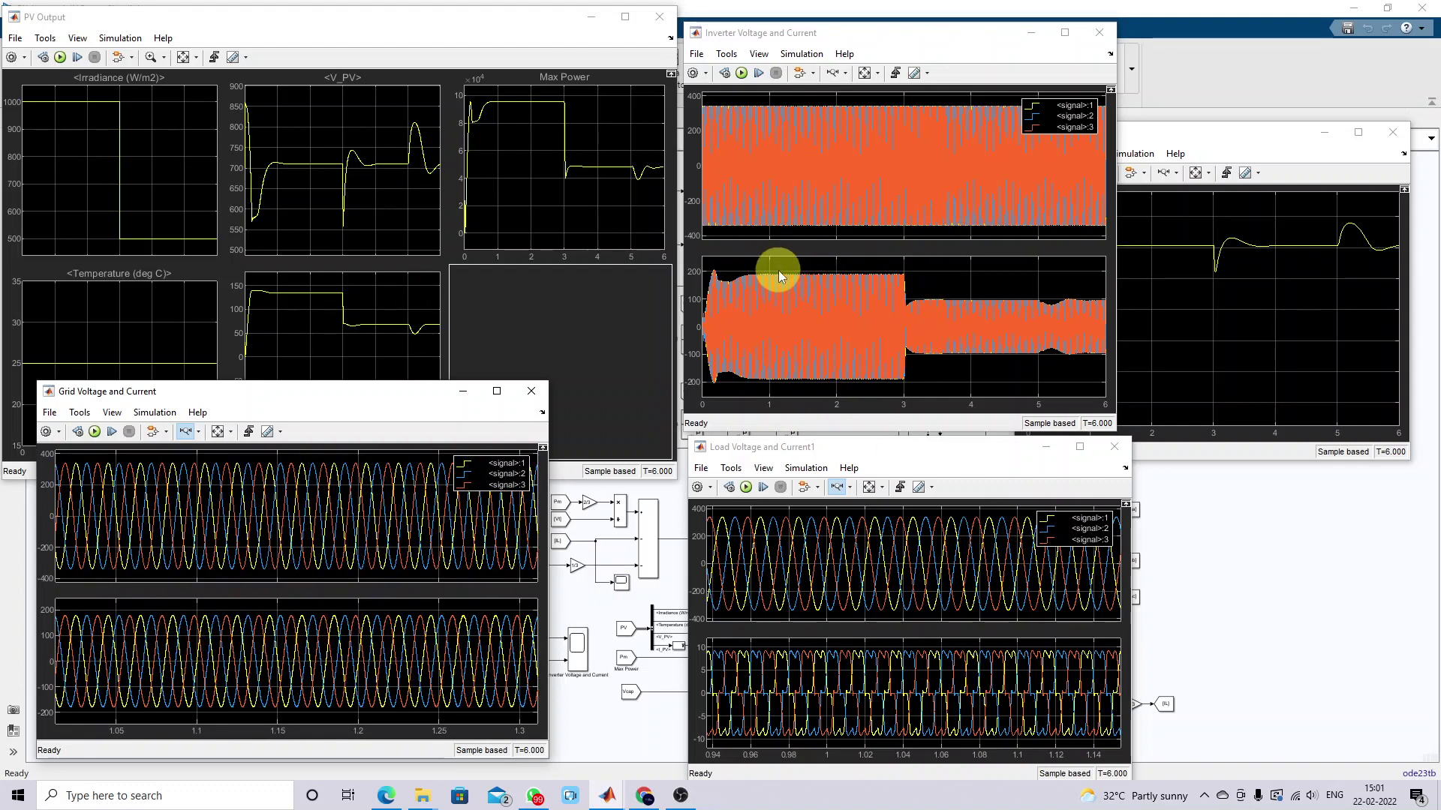
pyautogui.click(832, 72)
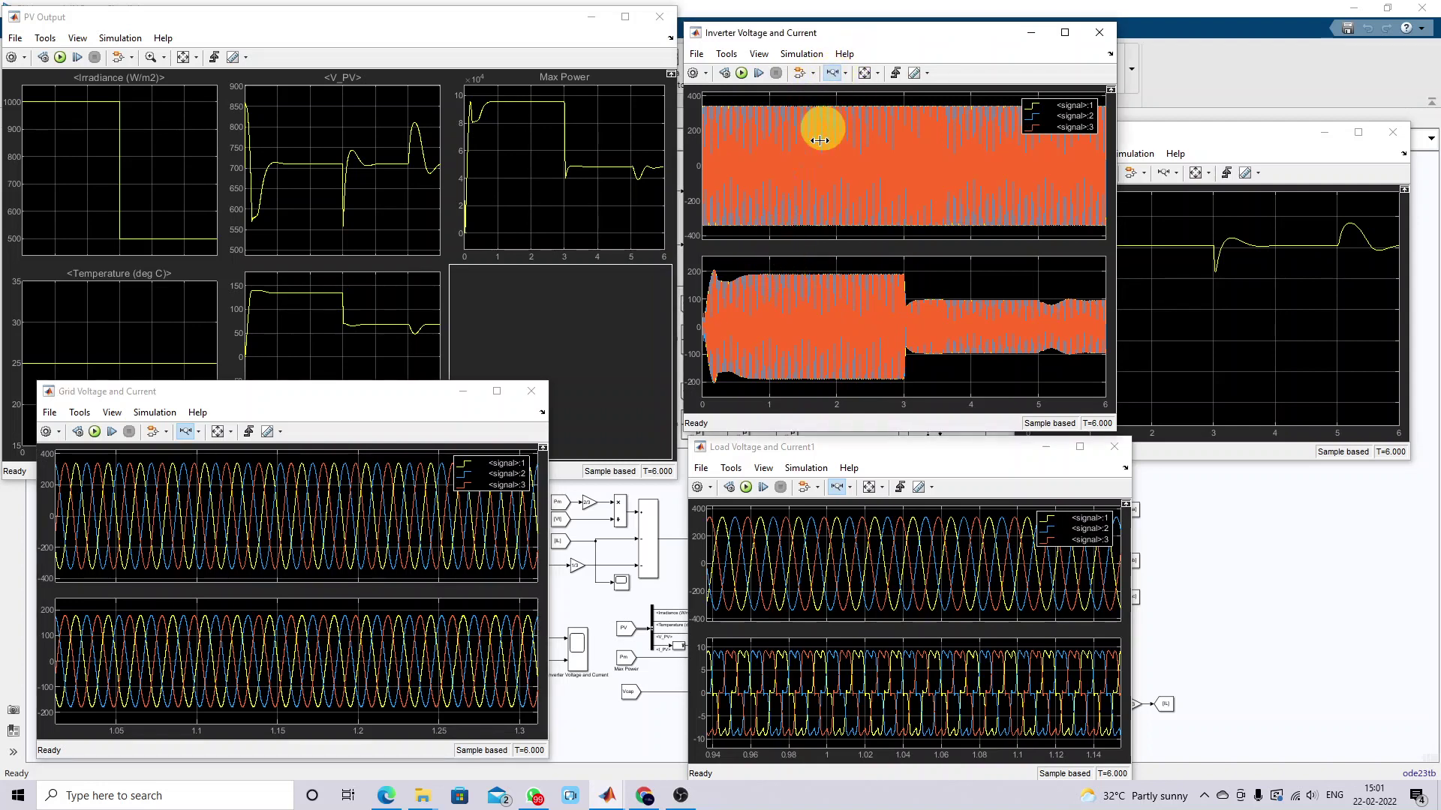
pyautogui.moveTo(762, 273); pyautogui.dragTo(844, 270)
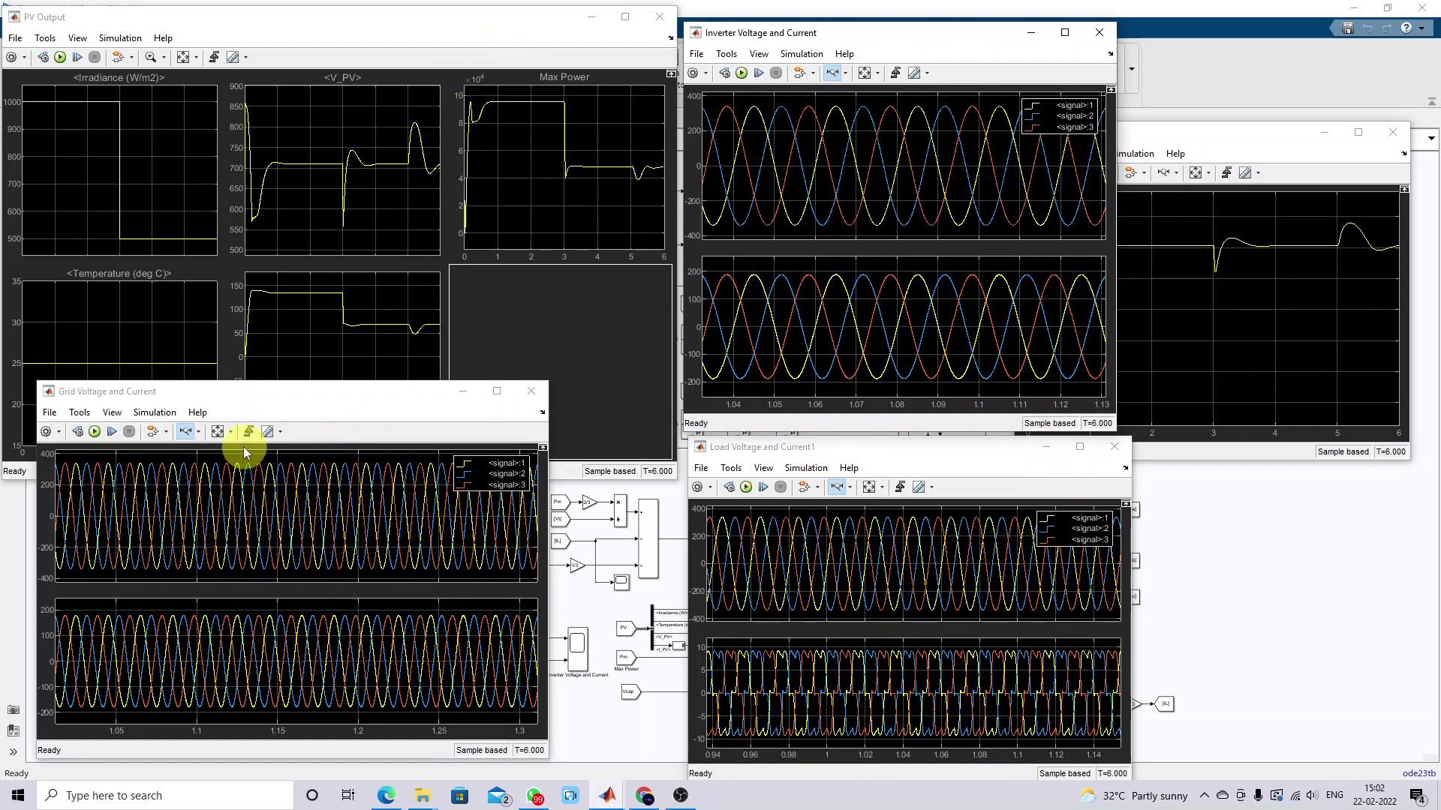
# Step: Restore the full 0–6 s time range in the grid, load and inverter scopes
pyautogui.click(218, 434)
pyautogui.click(869, 489)
pyautogui.click(864, 74)
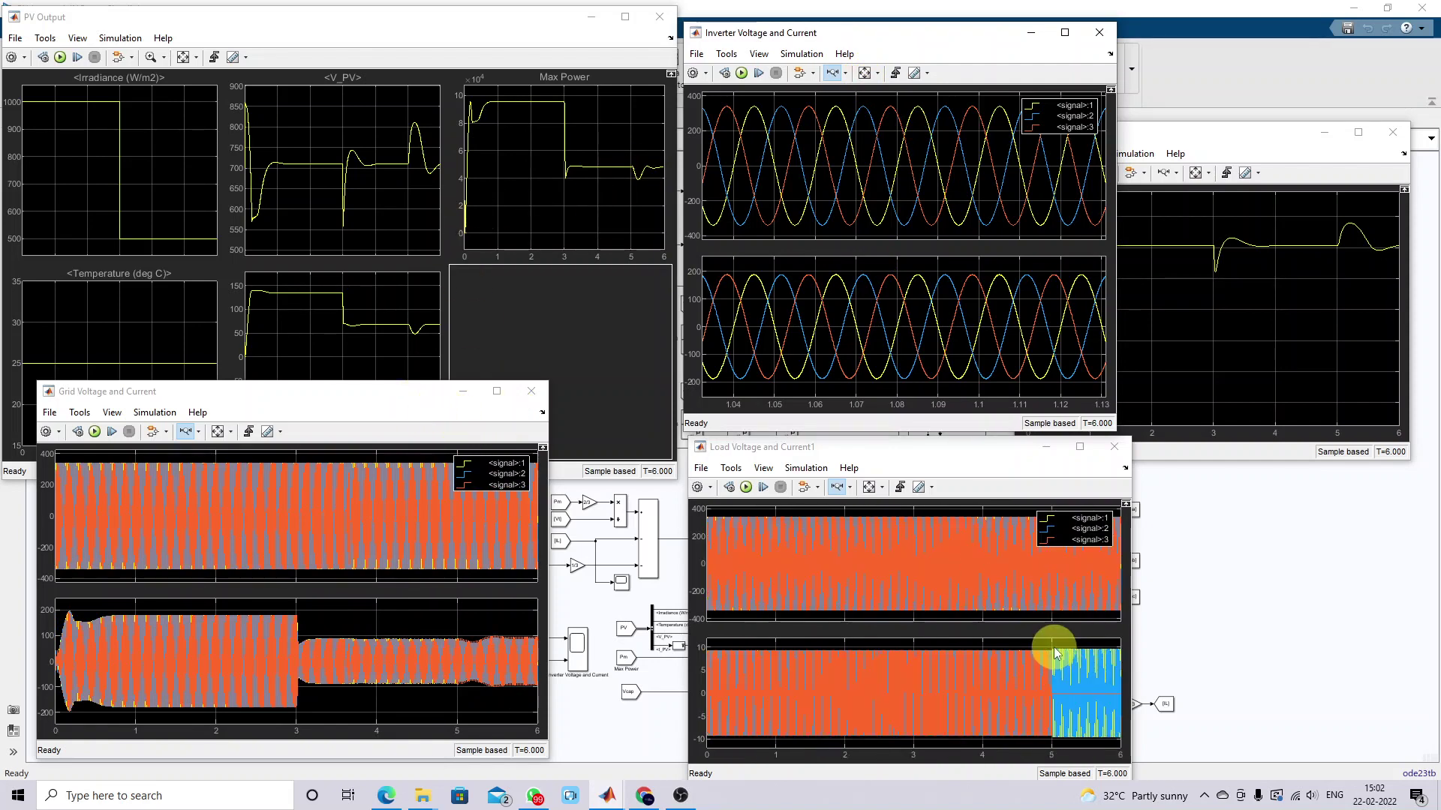
pyautogui.press('F10')
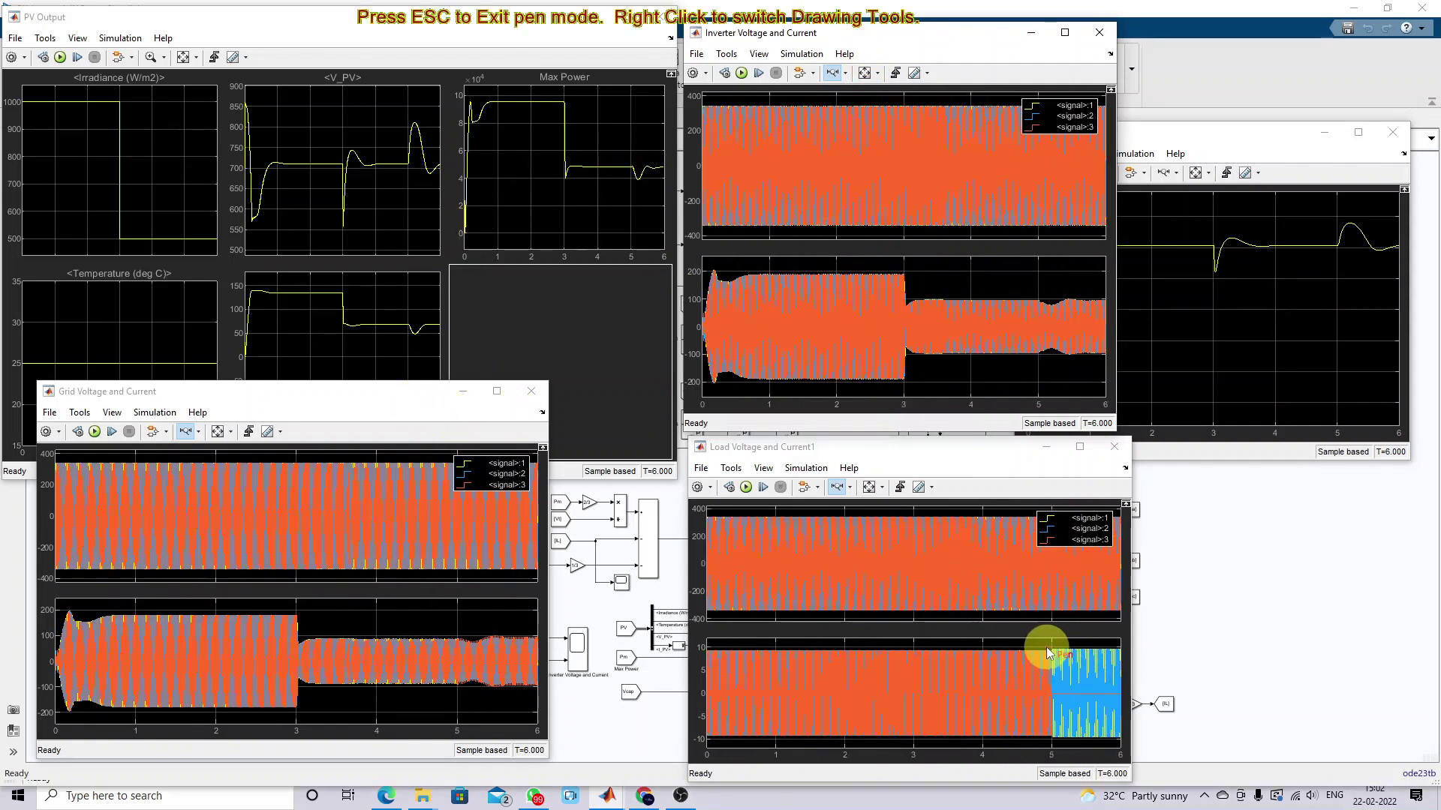
pyautogui.press('Escape')
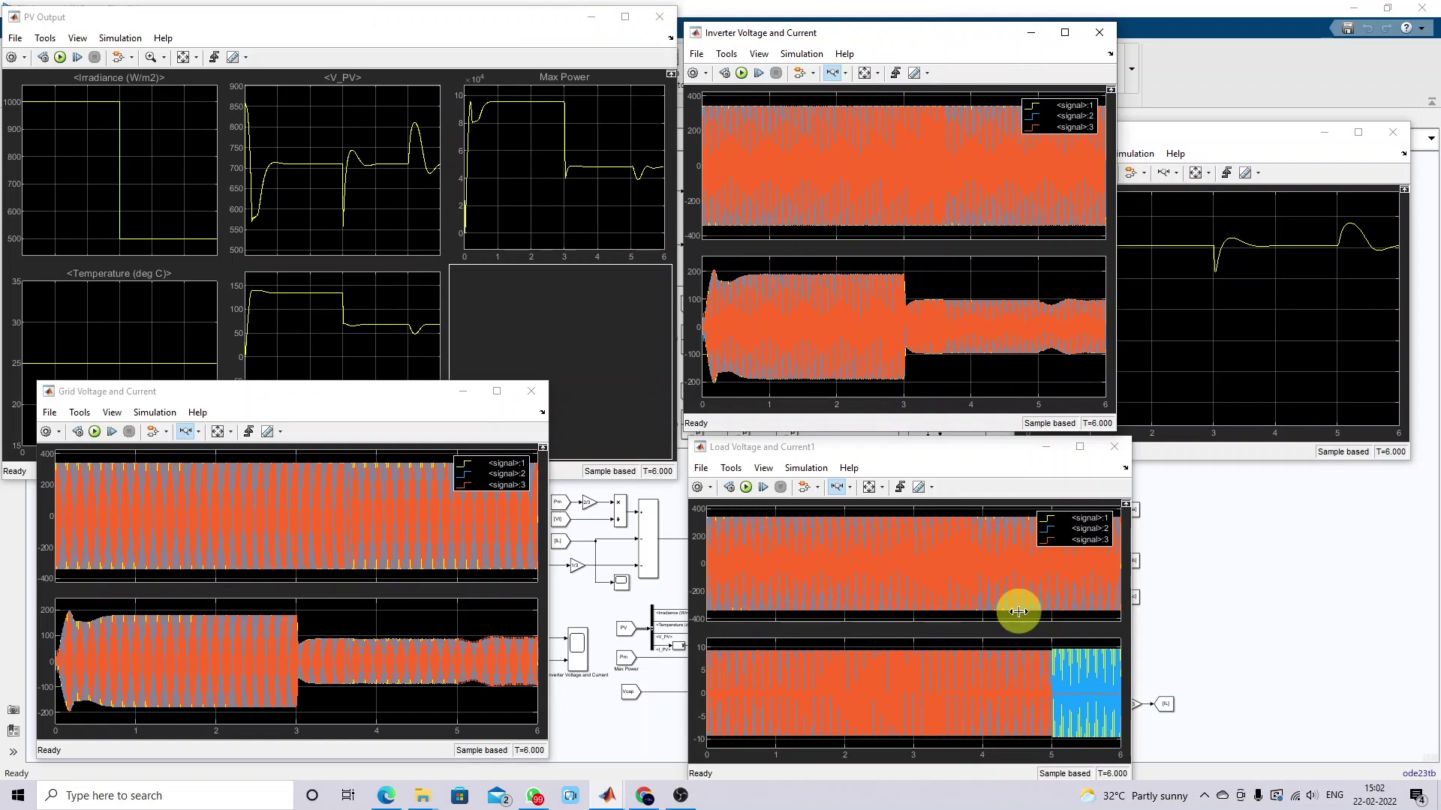
# Step: Zoom the load scope's time axis to about 5–5.95 s to examine the load current after the change at 5 s
pyautogui.moveTo(1039, 644); pyautogui.dragTo(1118, 644)
pyautogui.moveTo(767, 645); pyautogui.dragTo(1115, 643)
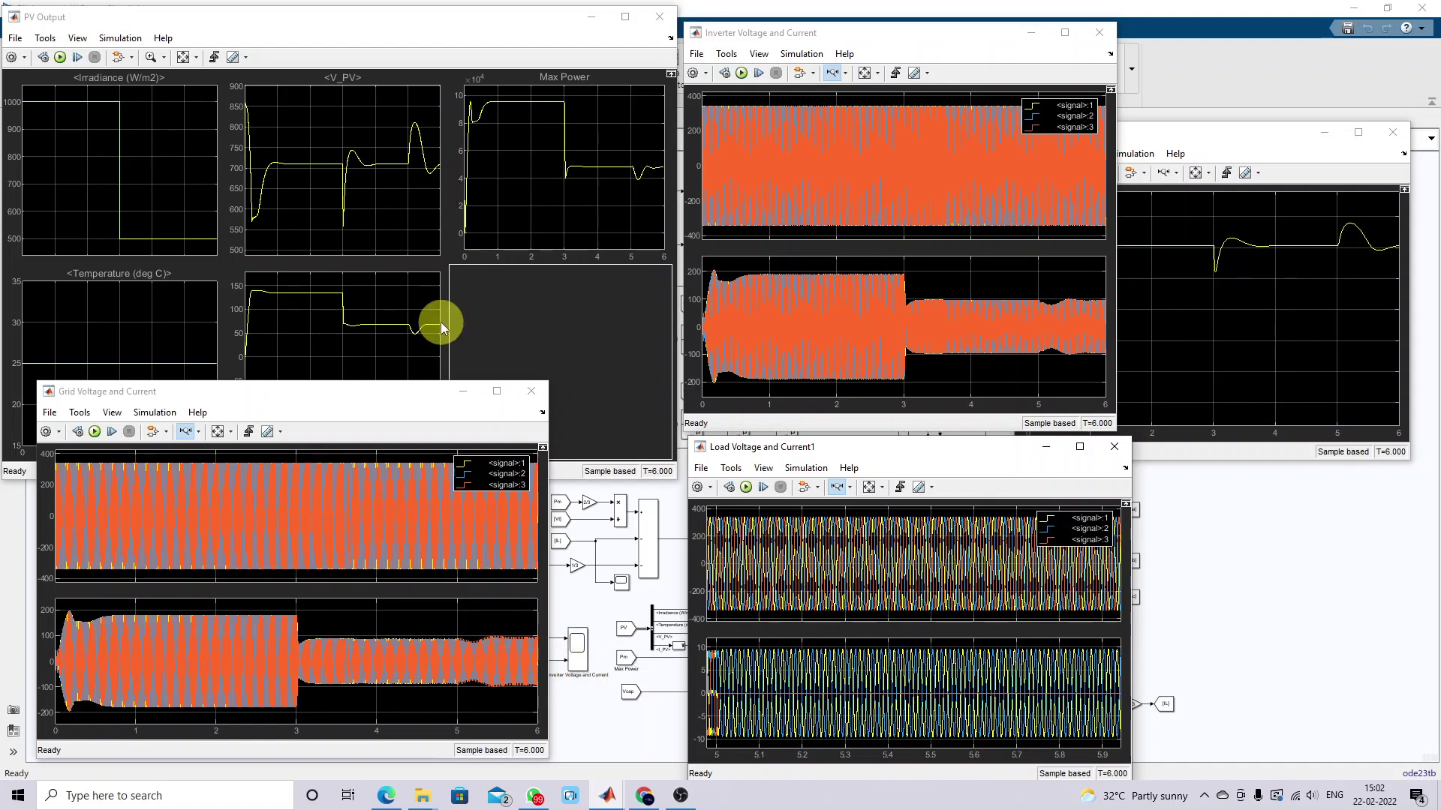
pyautogui.press('F8')
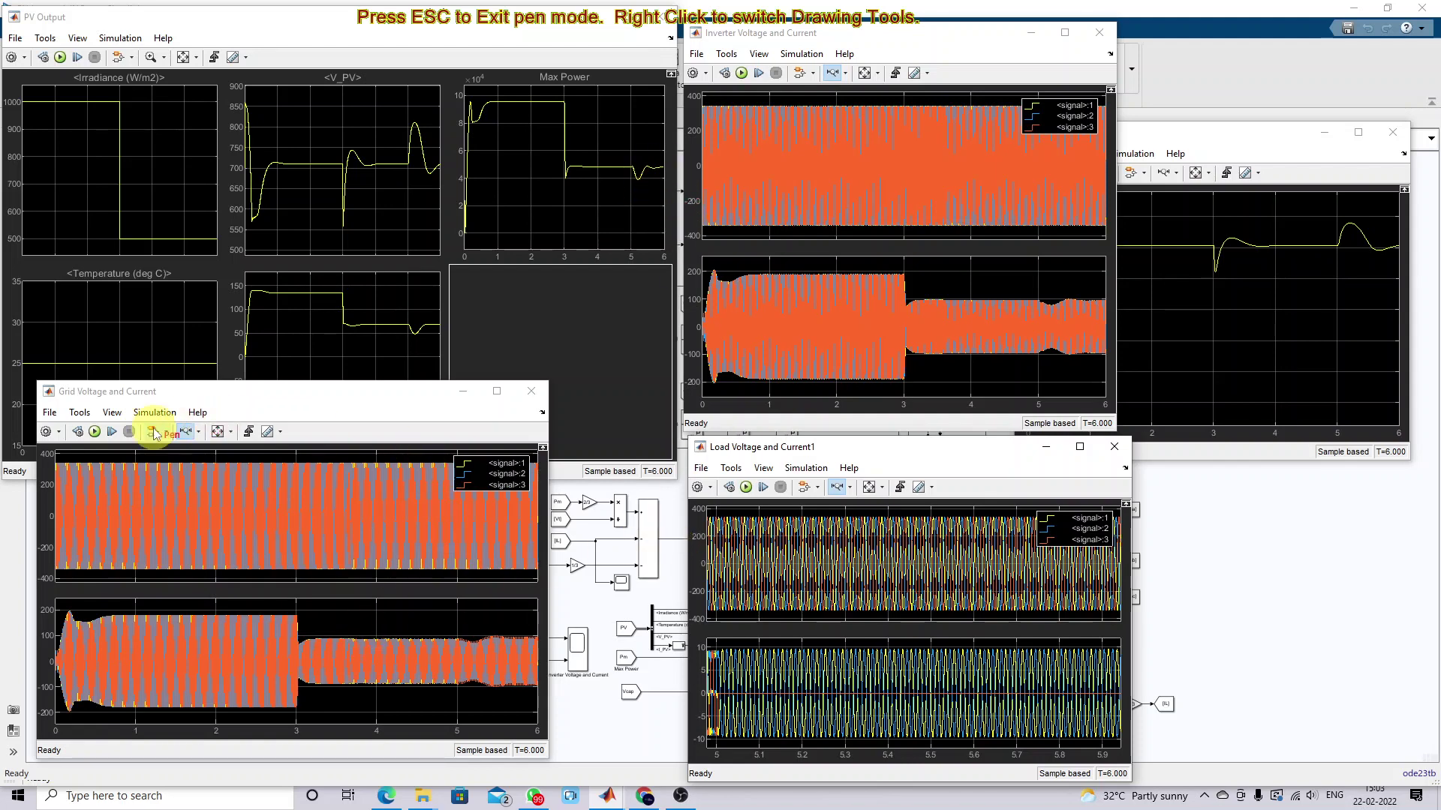
pyautogui.press('Escape')
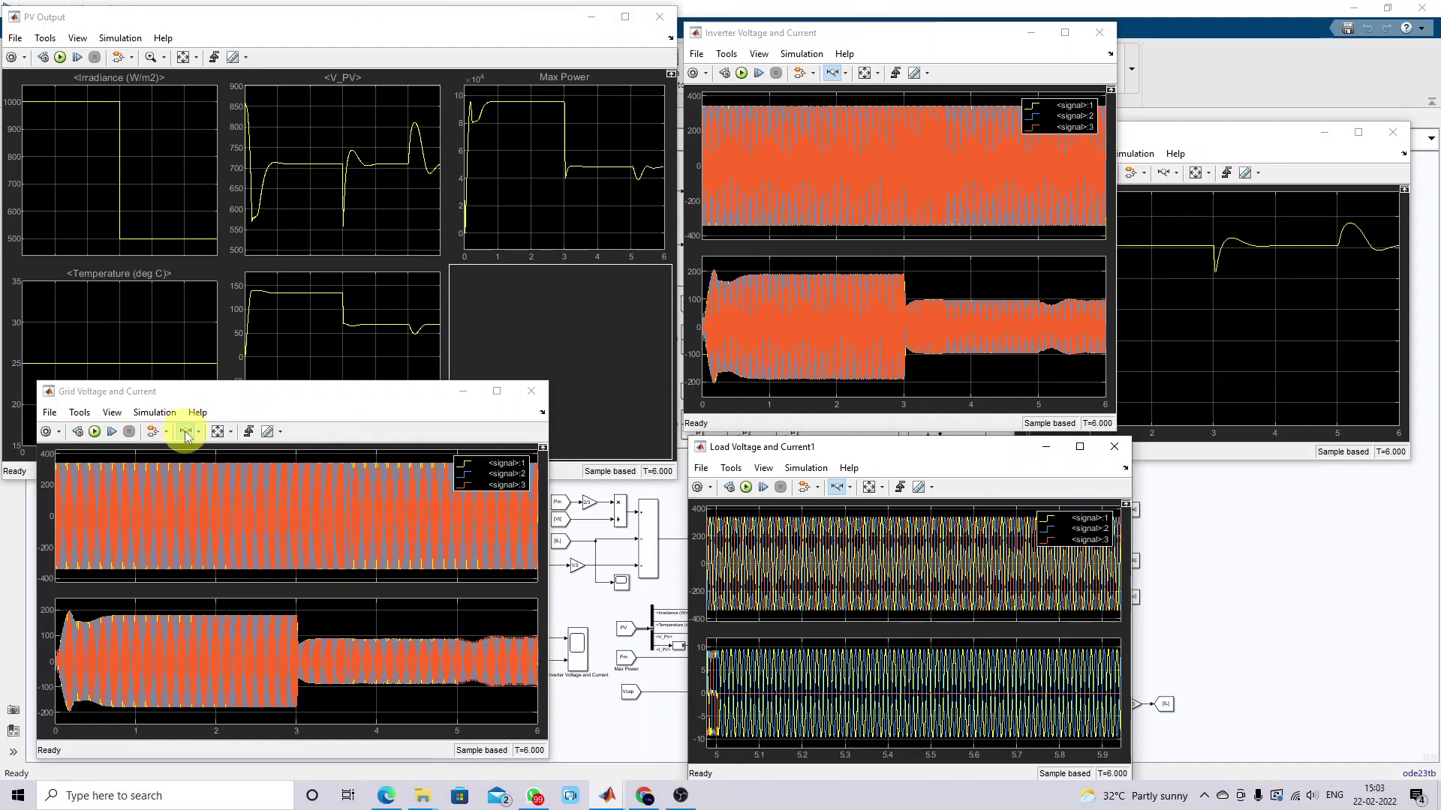
# Step: Zoom the grid scope's time axis to about 5.66–5.75 s to compare the grid voltage and current waveforms
pyautogui.click(186, 432)
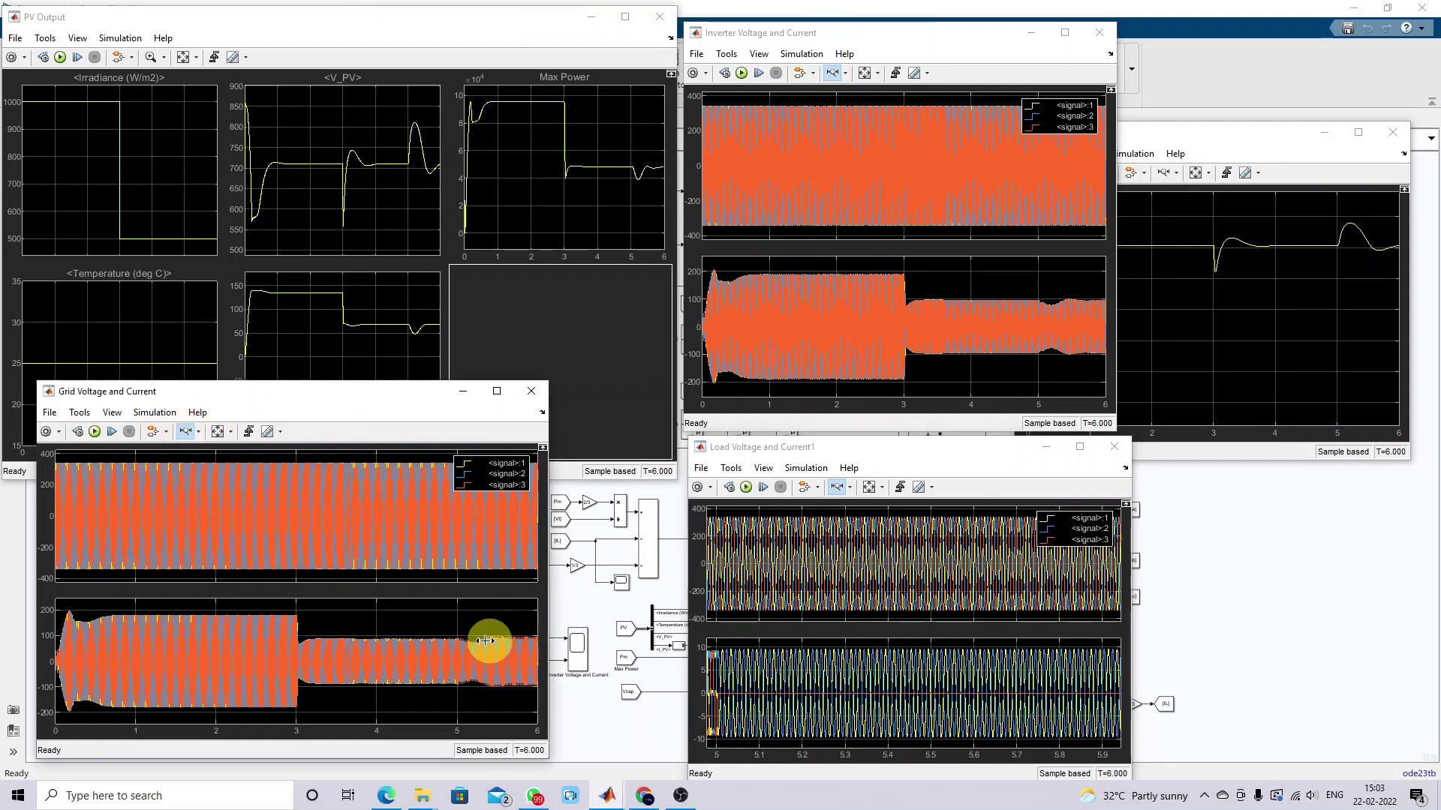
pyautogui.moveTo(486, 631); pyautogui.dragTo(534, 632)
pyautogui.click(296, 624)
pyautogui.click(376, 620)
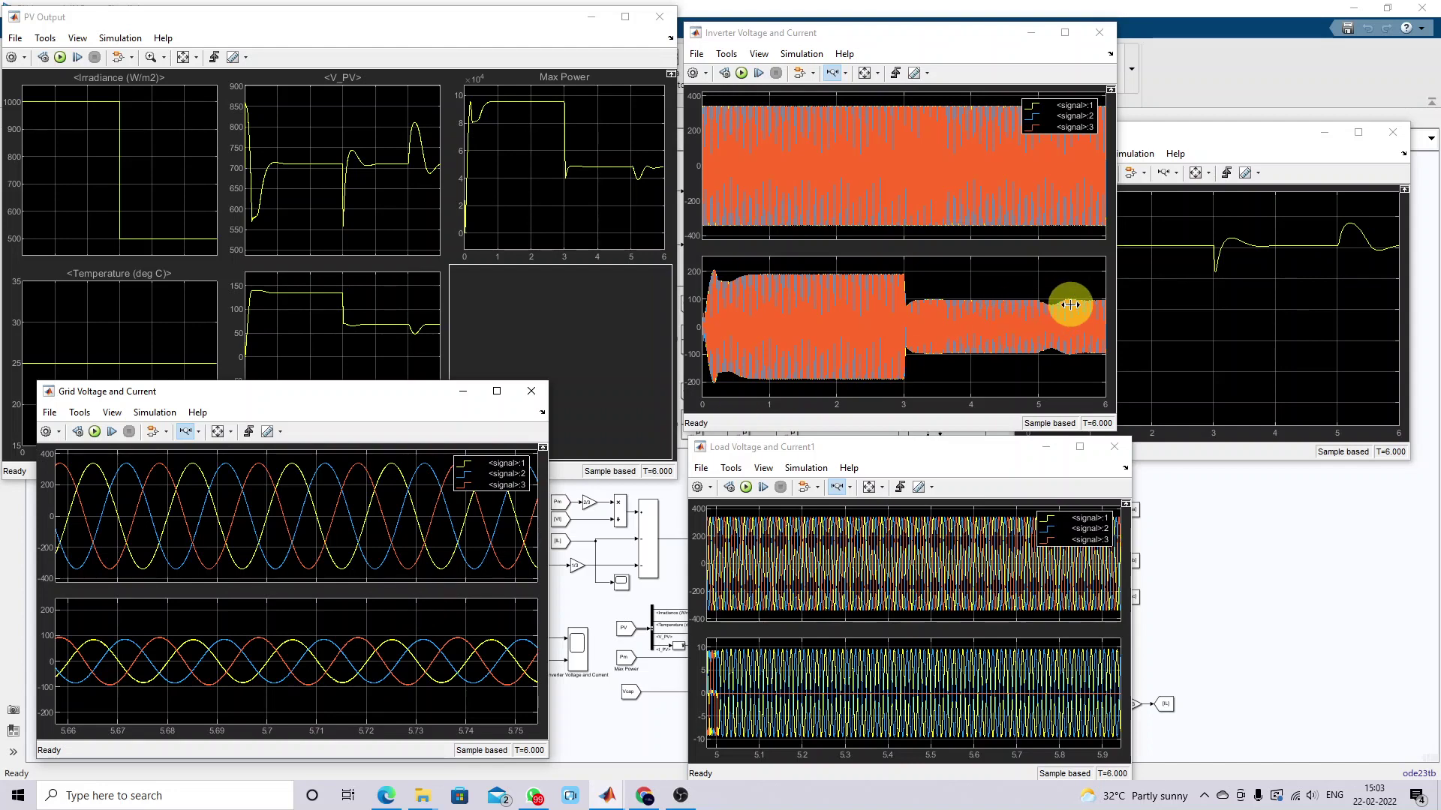
# Step: Zoom the inverter scope's time axis to about 5.73–5.8 s to compare the inverter voltage and current waveforms
pyautogui.click(1098, 292)
pyautogui.click(1095, 291)
pyautogui.click(890, 289)
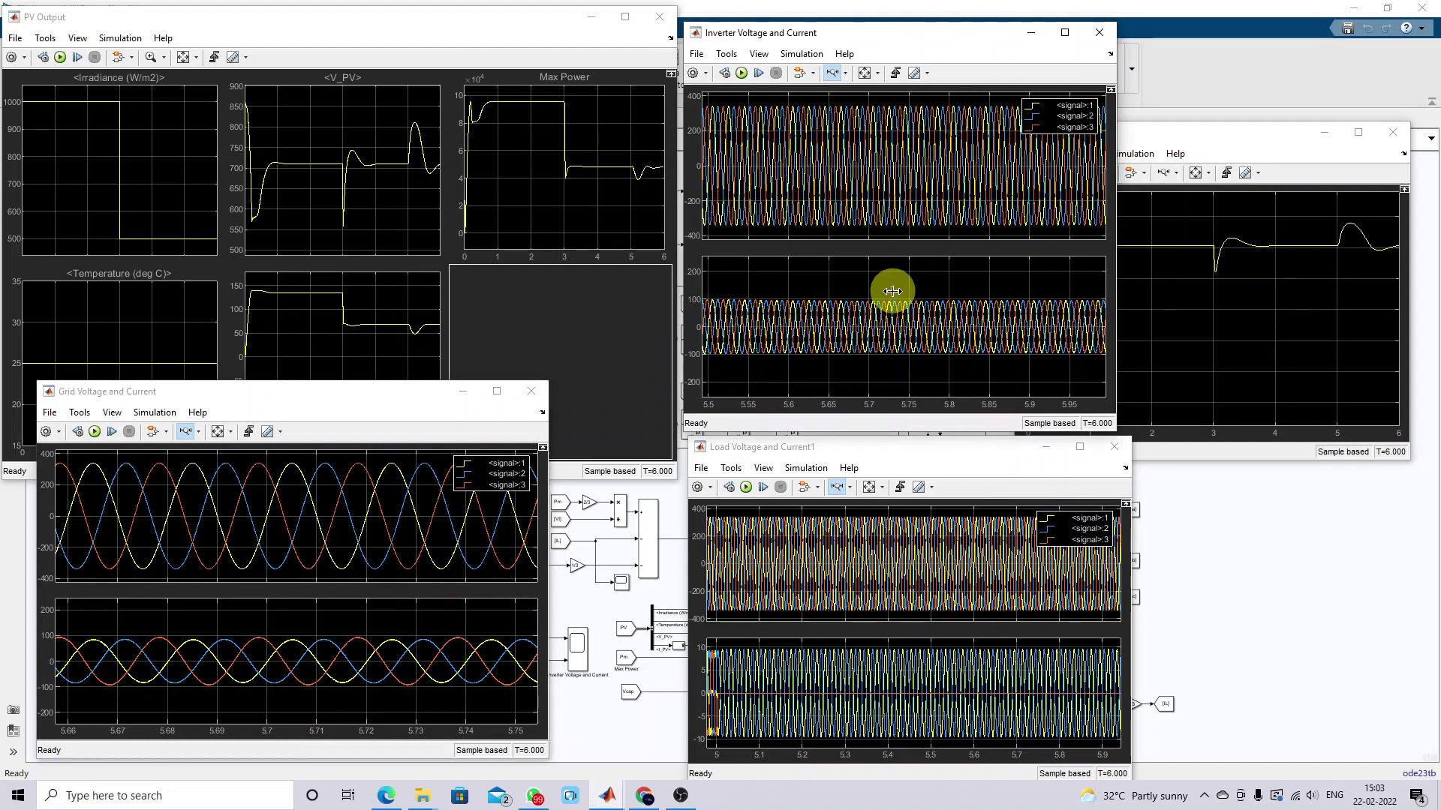
pyautogui.click(951, 295)
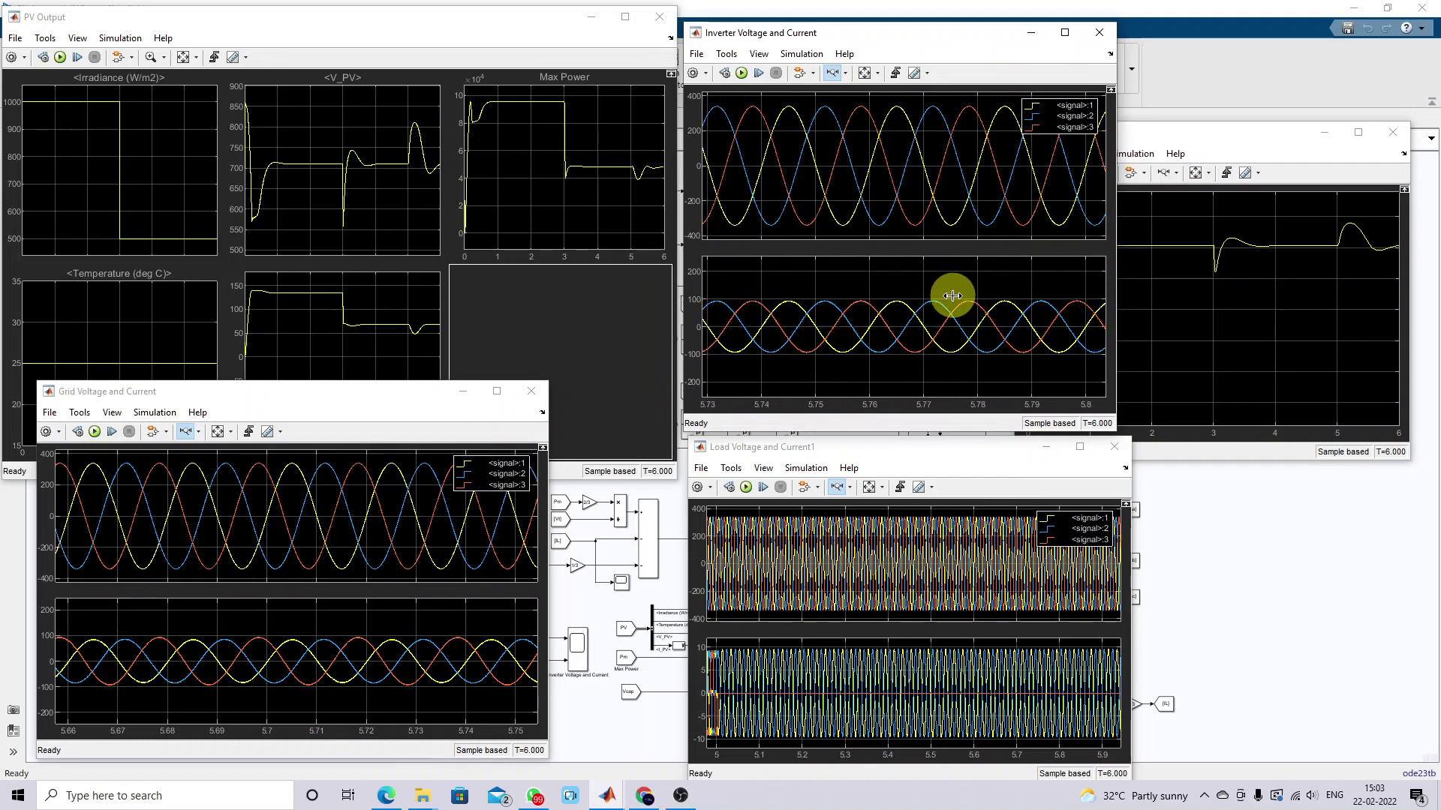